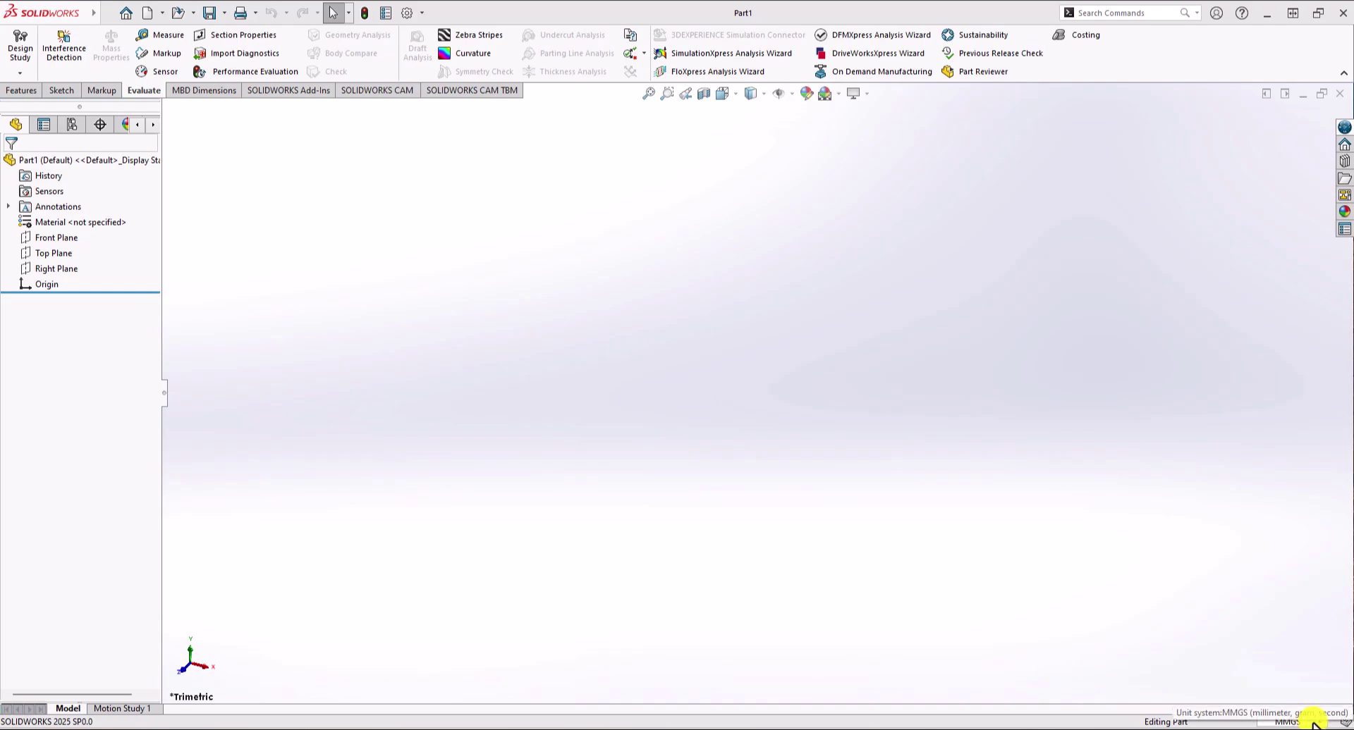
# Start Sketch1 on the Front Plane from the Sketch toolbar
pyautogui.click(74, 96)
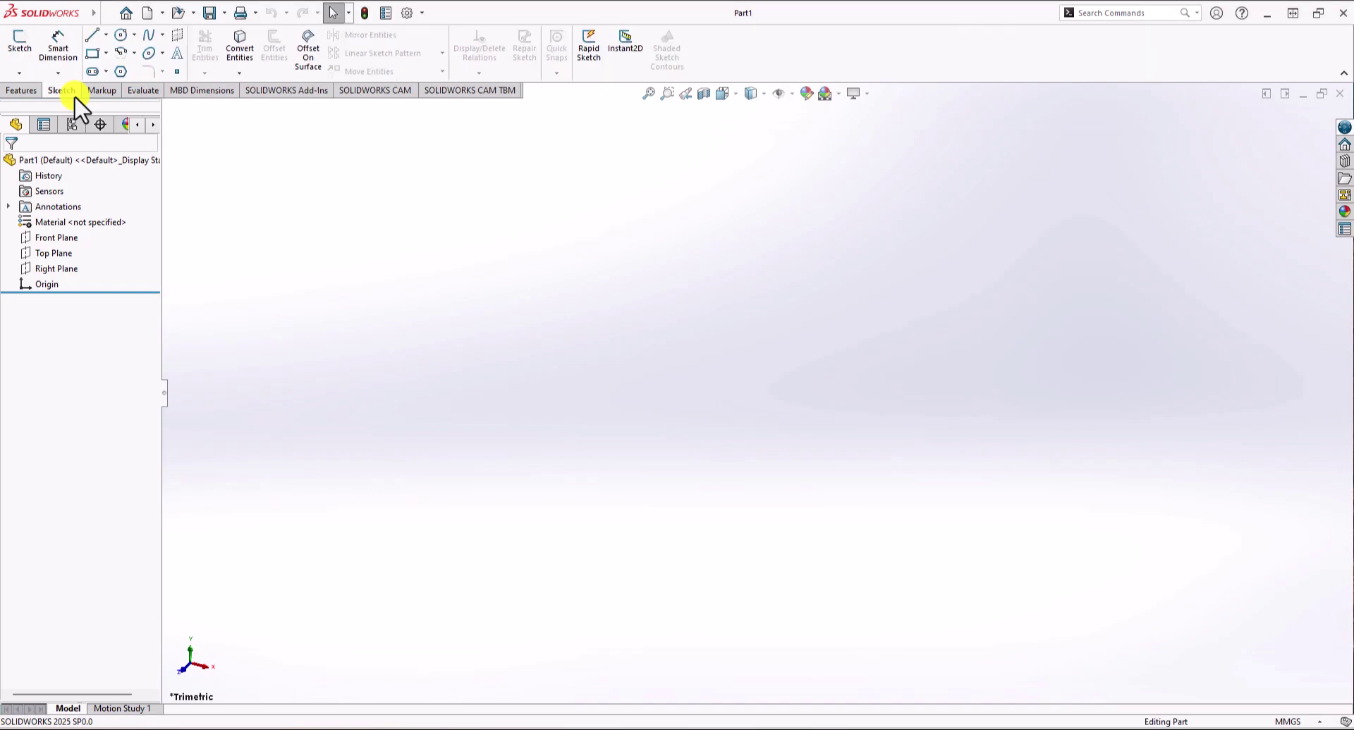
pyautogui.click(15, 50)
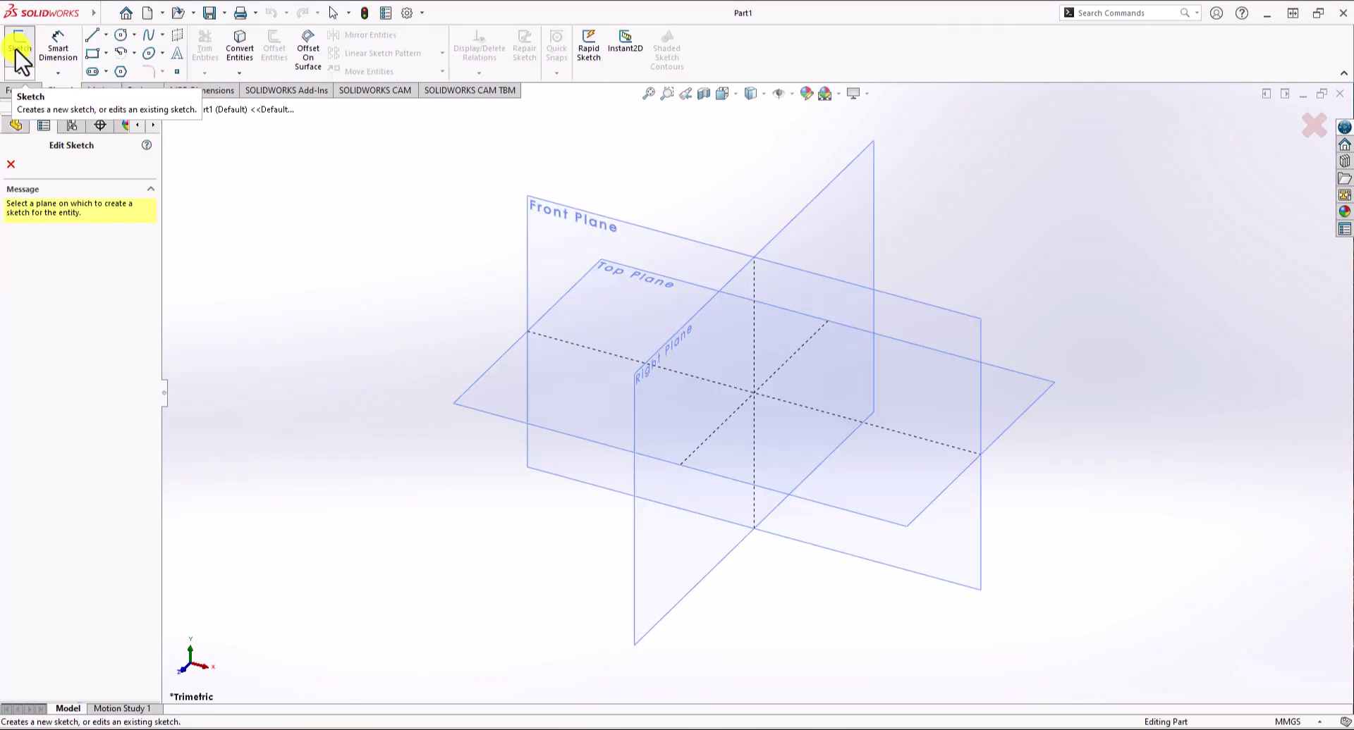
pyautogui.click(566, 229)
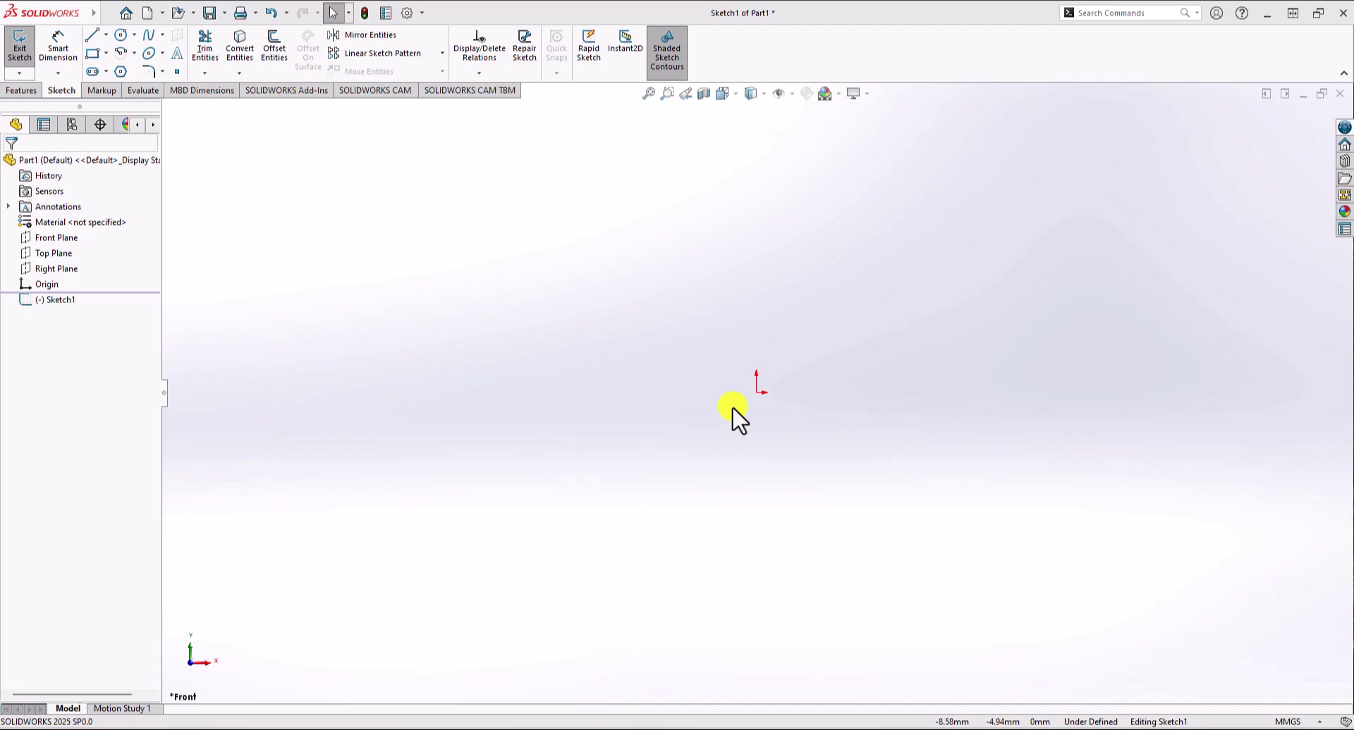
# Draw two concentric circles above the origin, about 14.57 mm and 29.10 mm radius
pyautogui.click(122, 35)
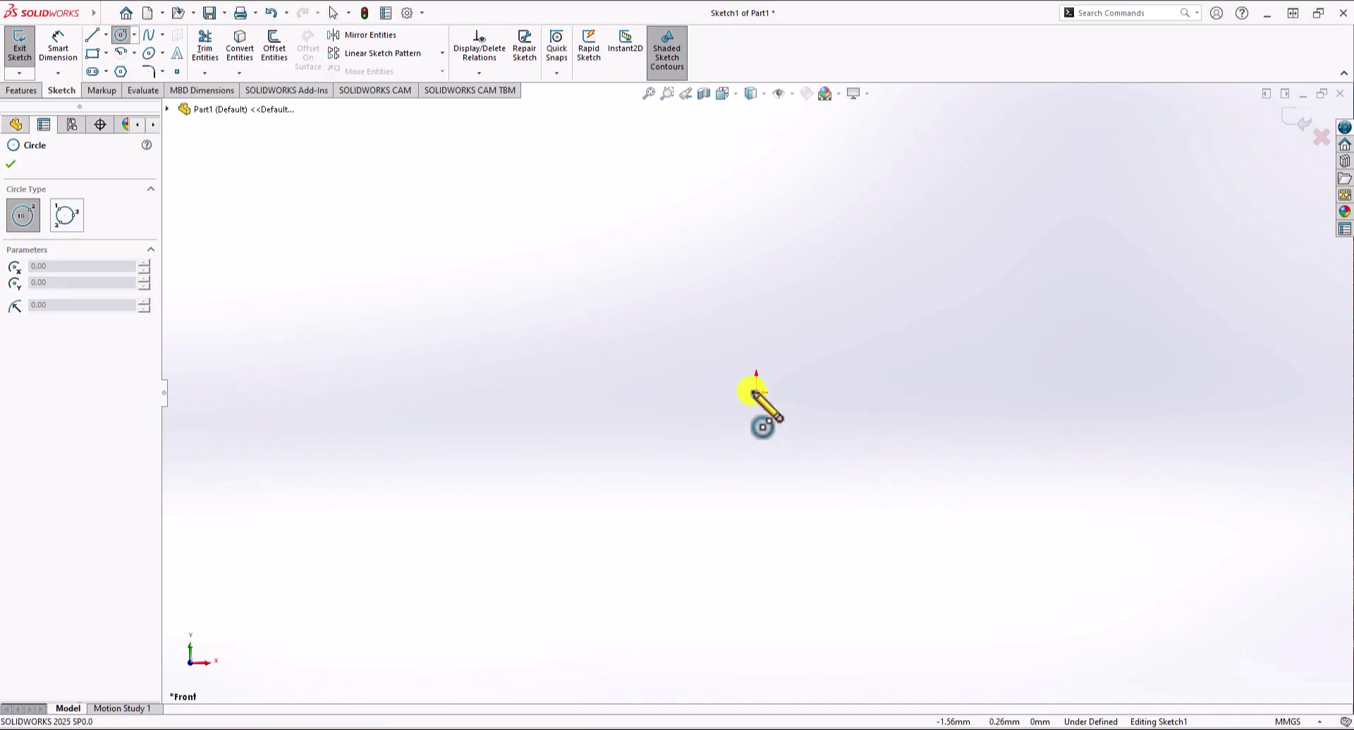
pyautogui.click(755, 238)
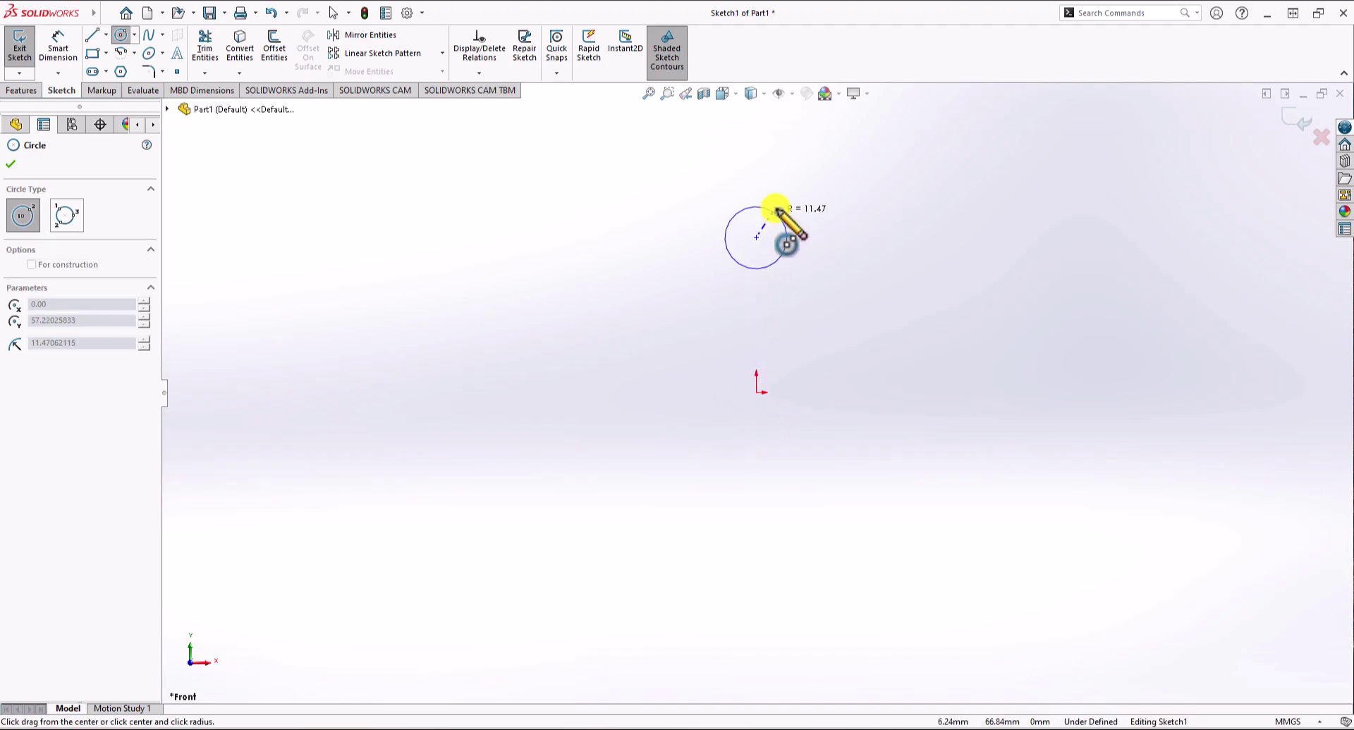
pyautogui.click(781, 209)
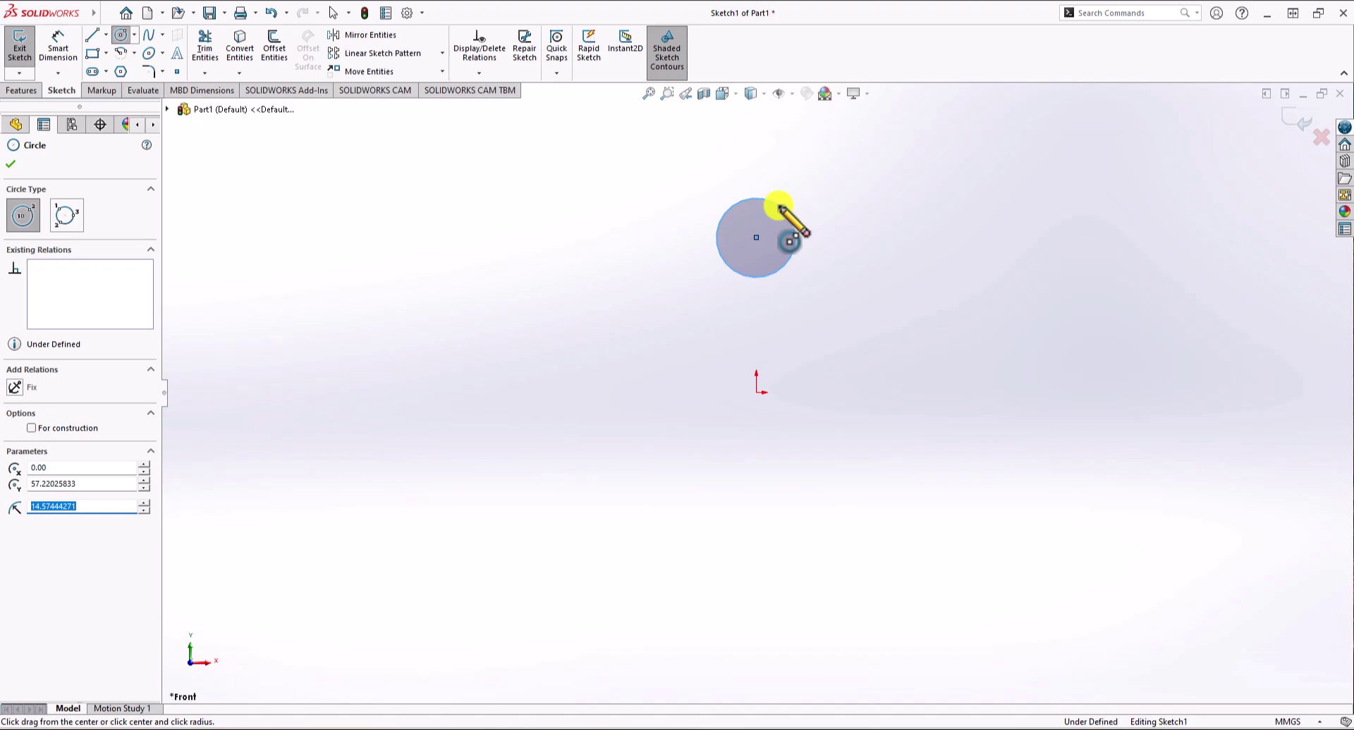
pyautogui.click(756, 238)
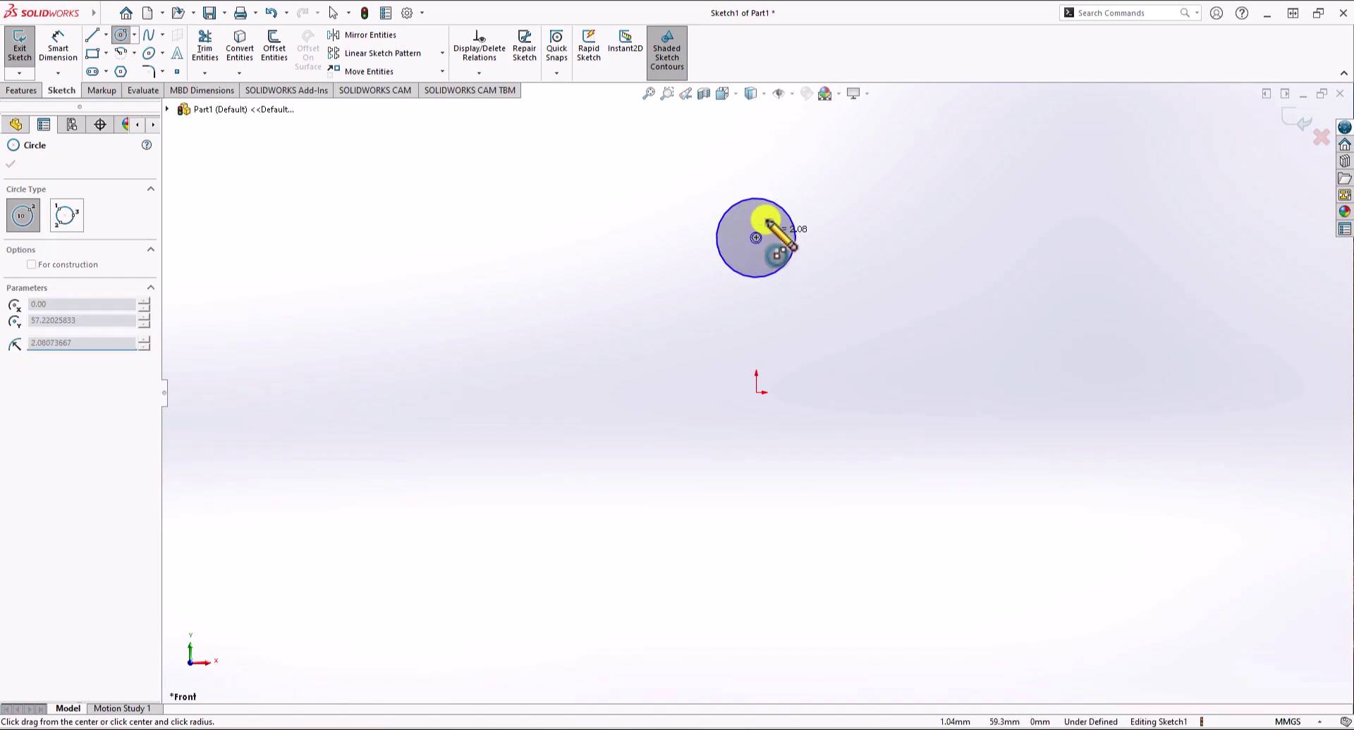
pyautogui.click(790, 175)
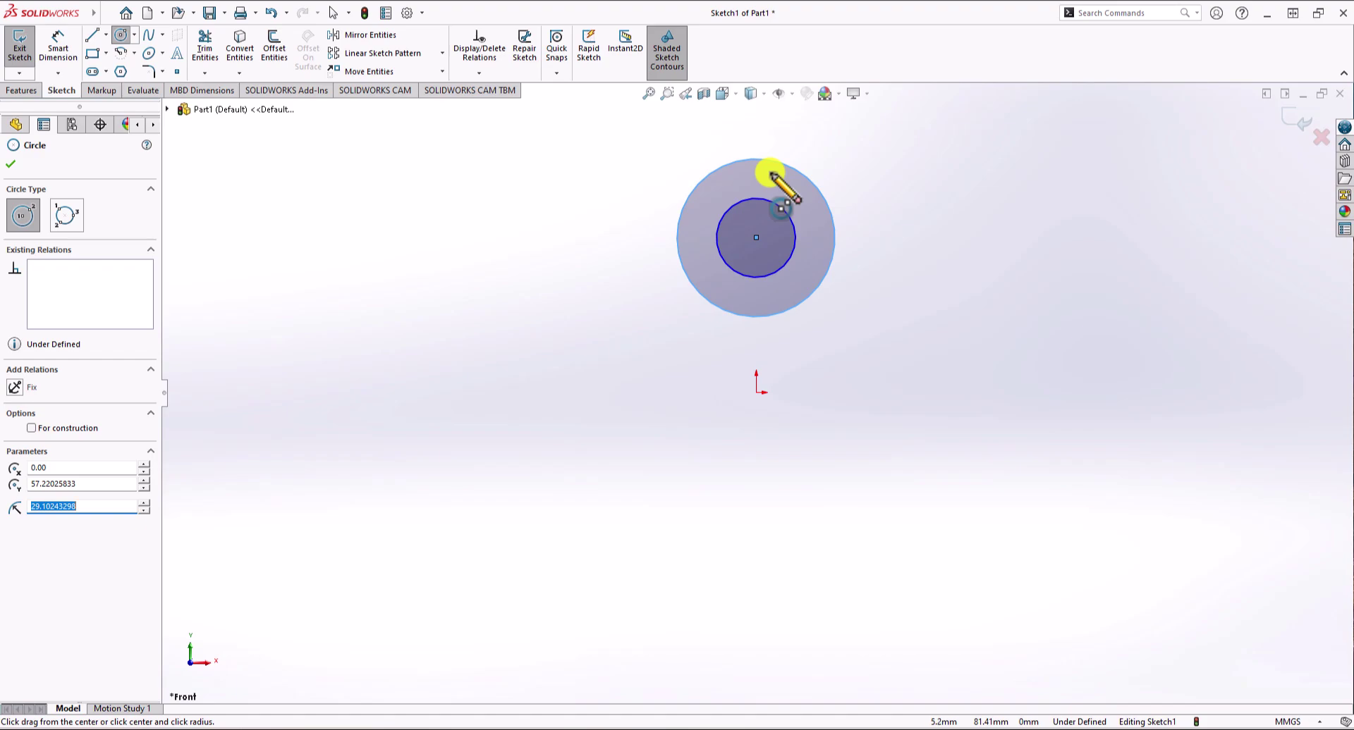
pyautogui.click(61, 53)
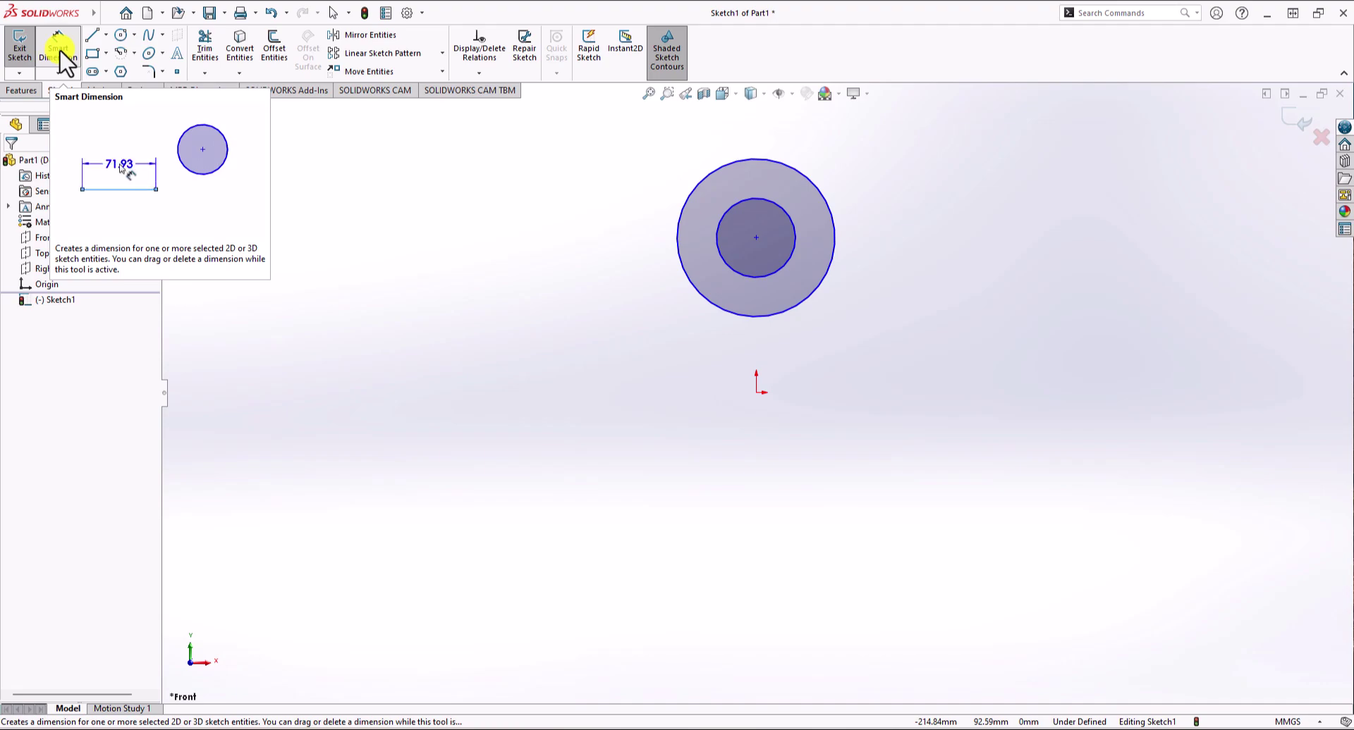
# Dimension the inner circle at Ø25 mm and the outer circle at Ø40 mm
pyautogui.click(773, 199)
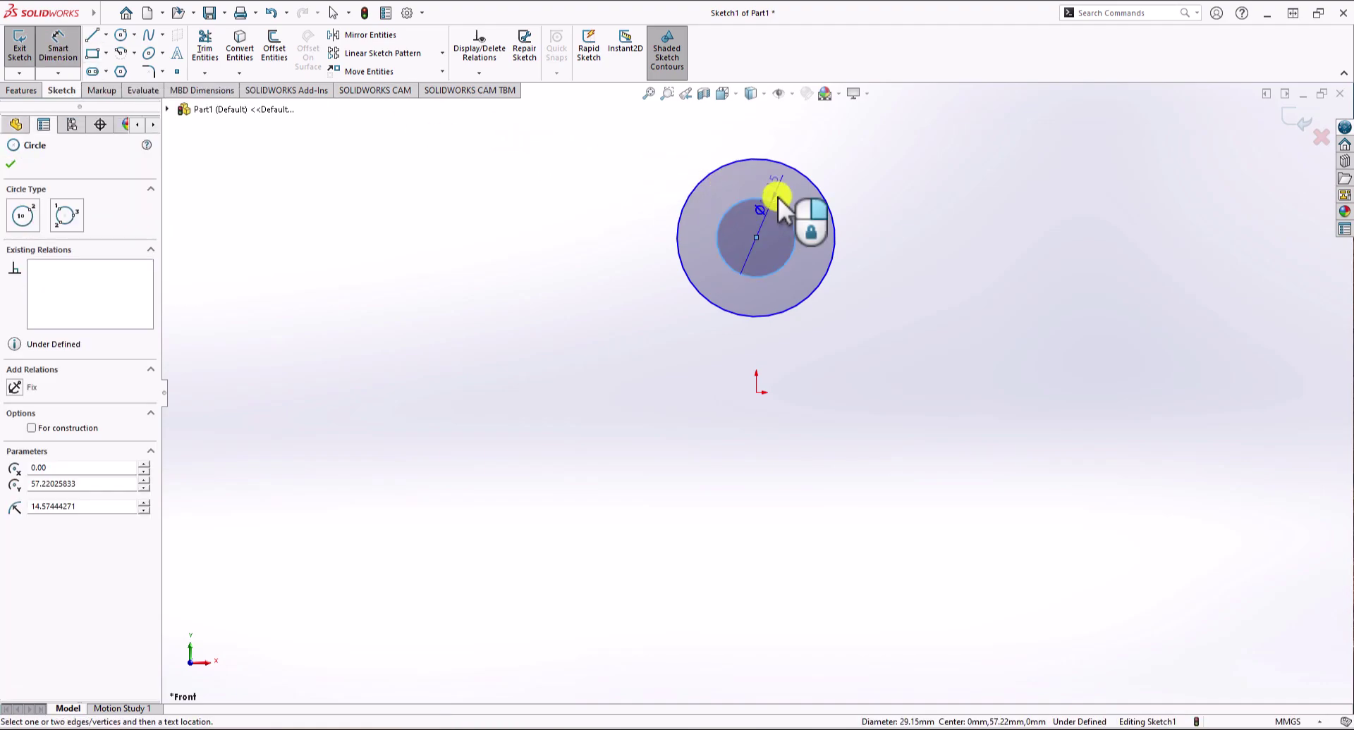
pyautogui.click(890, 175)
pyautogui.write('25')
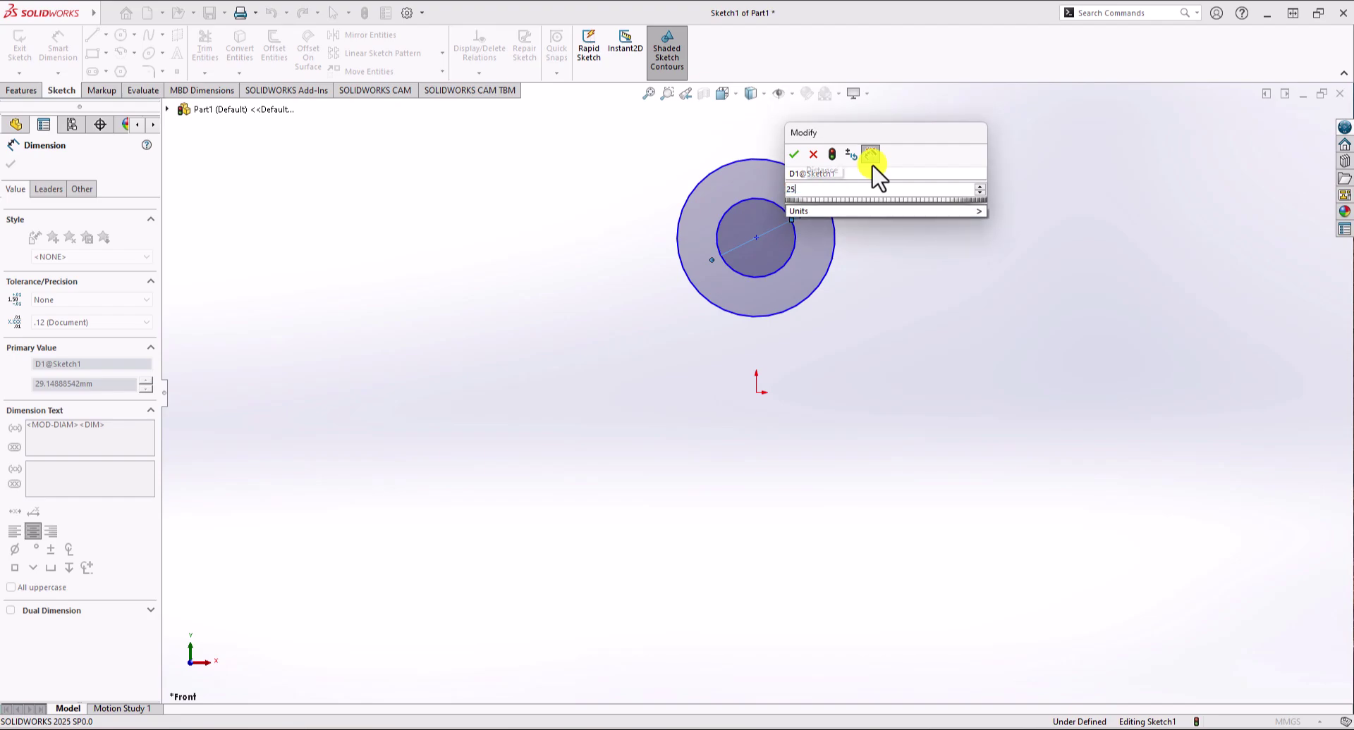
pyautogui.press('Return')
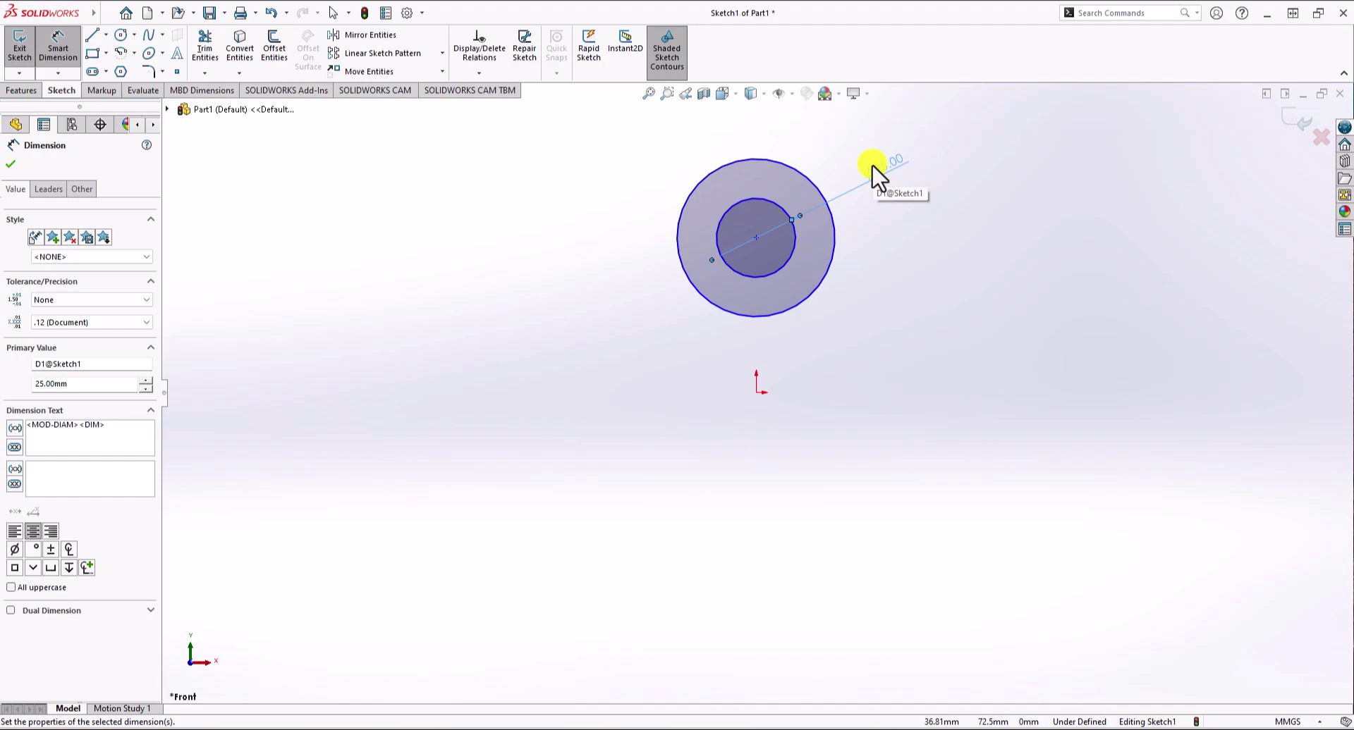
pyautogui.click(798, 172)
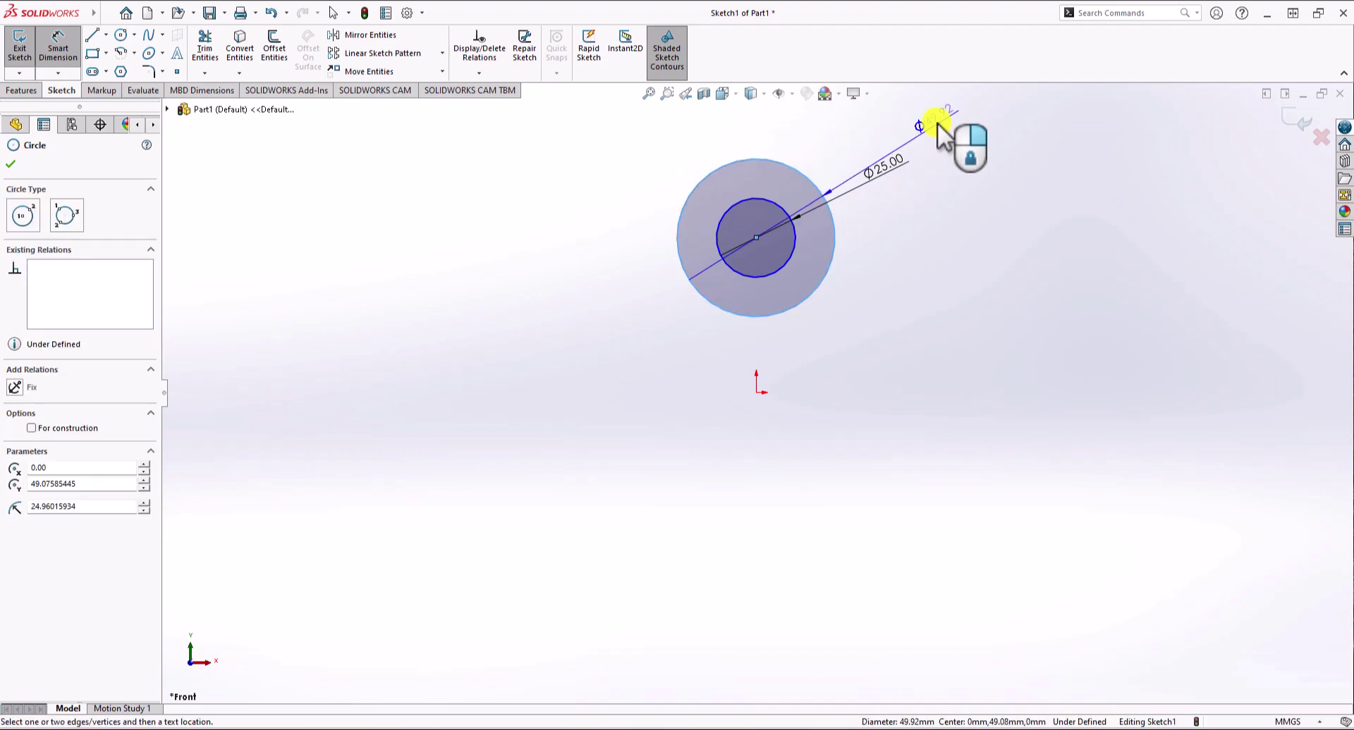
pyautogui.click(900, 121)
pyautogui.write('40')
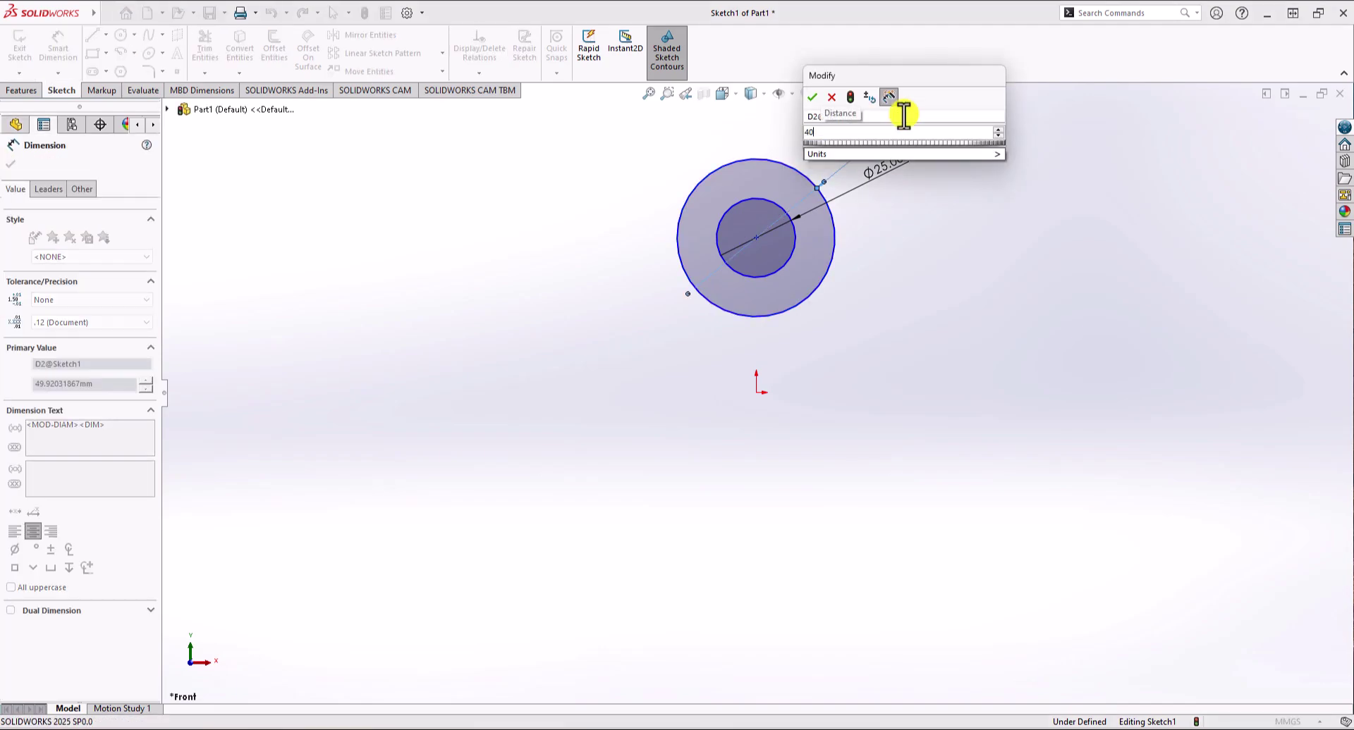
pyautogui.press('Return')
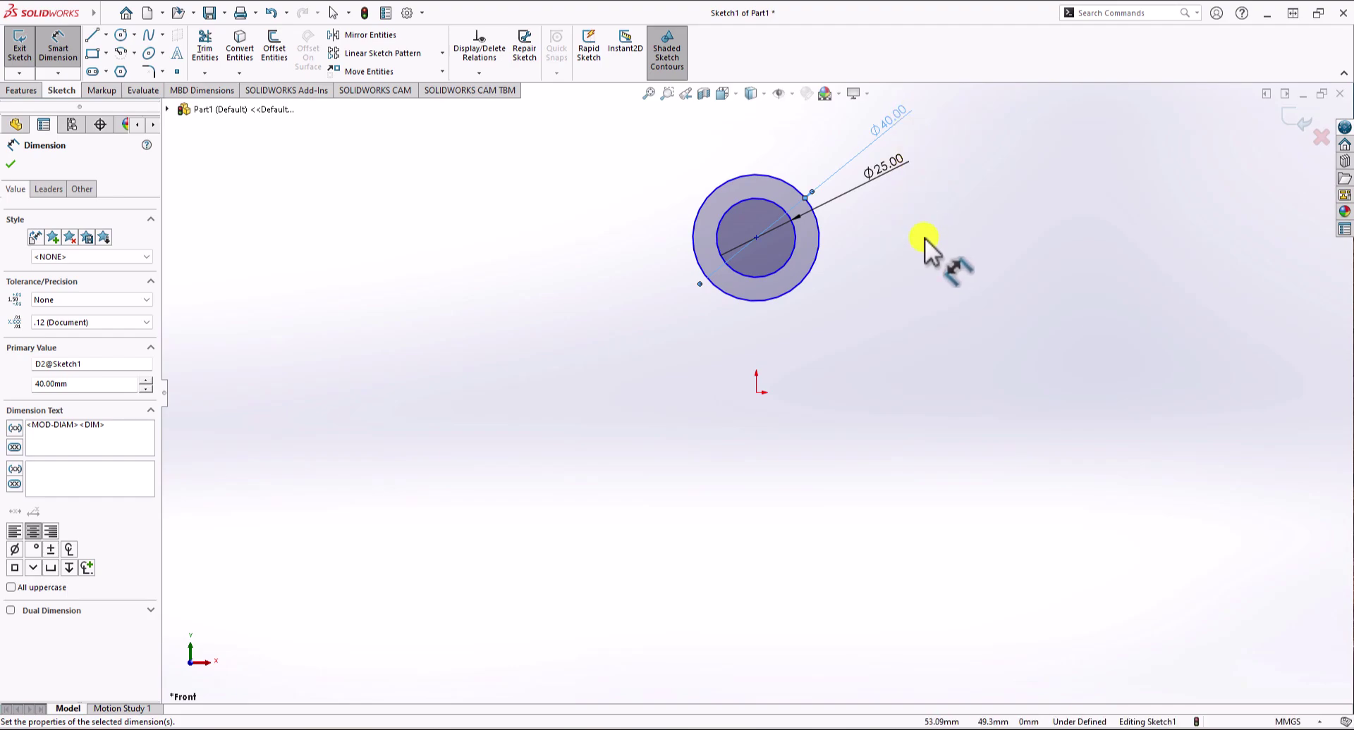
pyautogui.press('Escape')
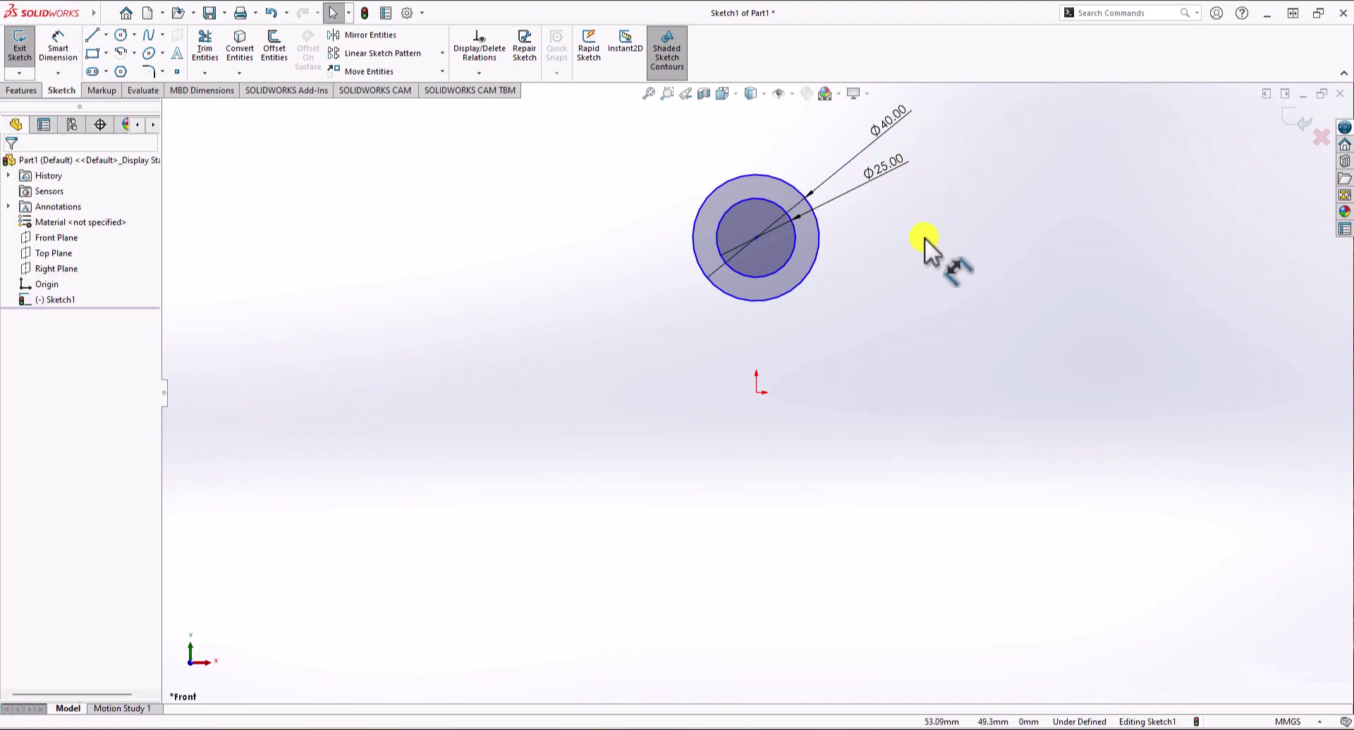
# Add a Vertical relation between the circles' shared centre point and the origin
pyautogui.click(761, 247)
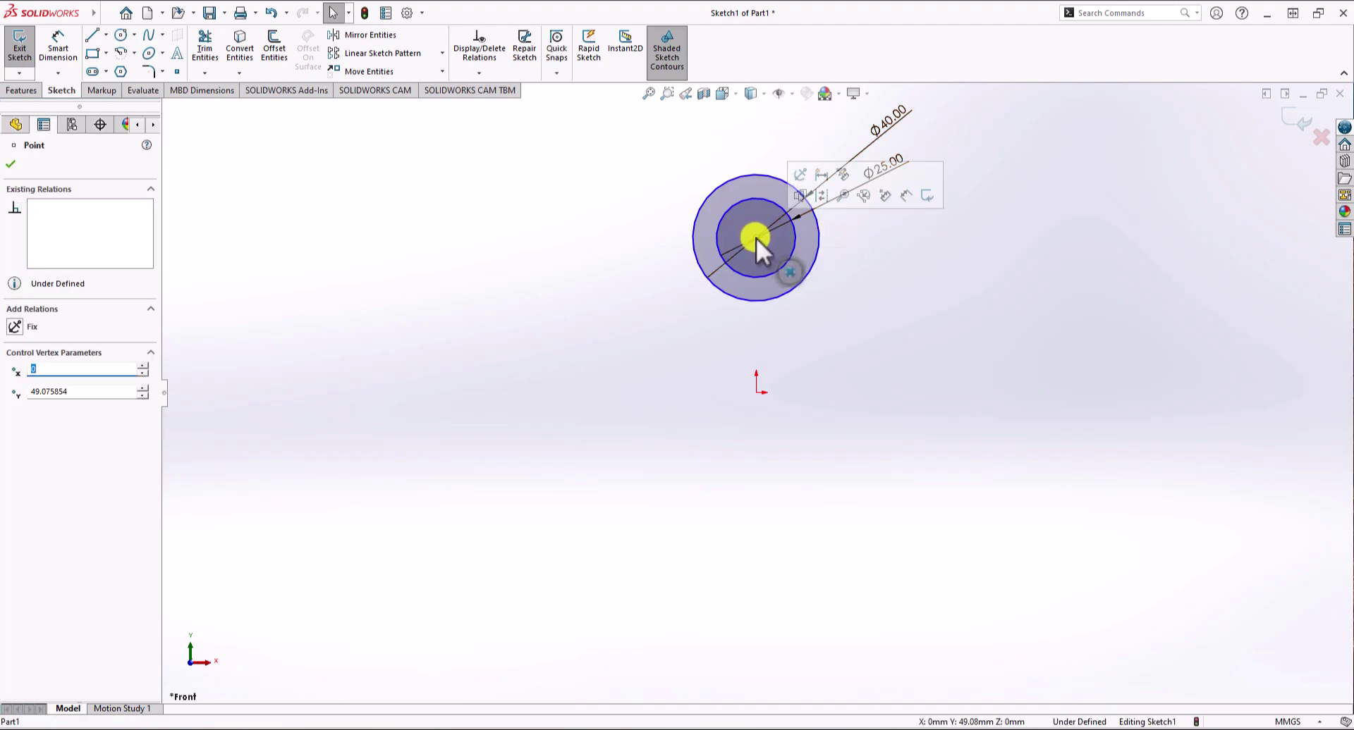
pyautogui.keyDown('ctrl'); pyautogui.click(756, 395); pyautogui.keyUp('ctrl')
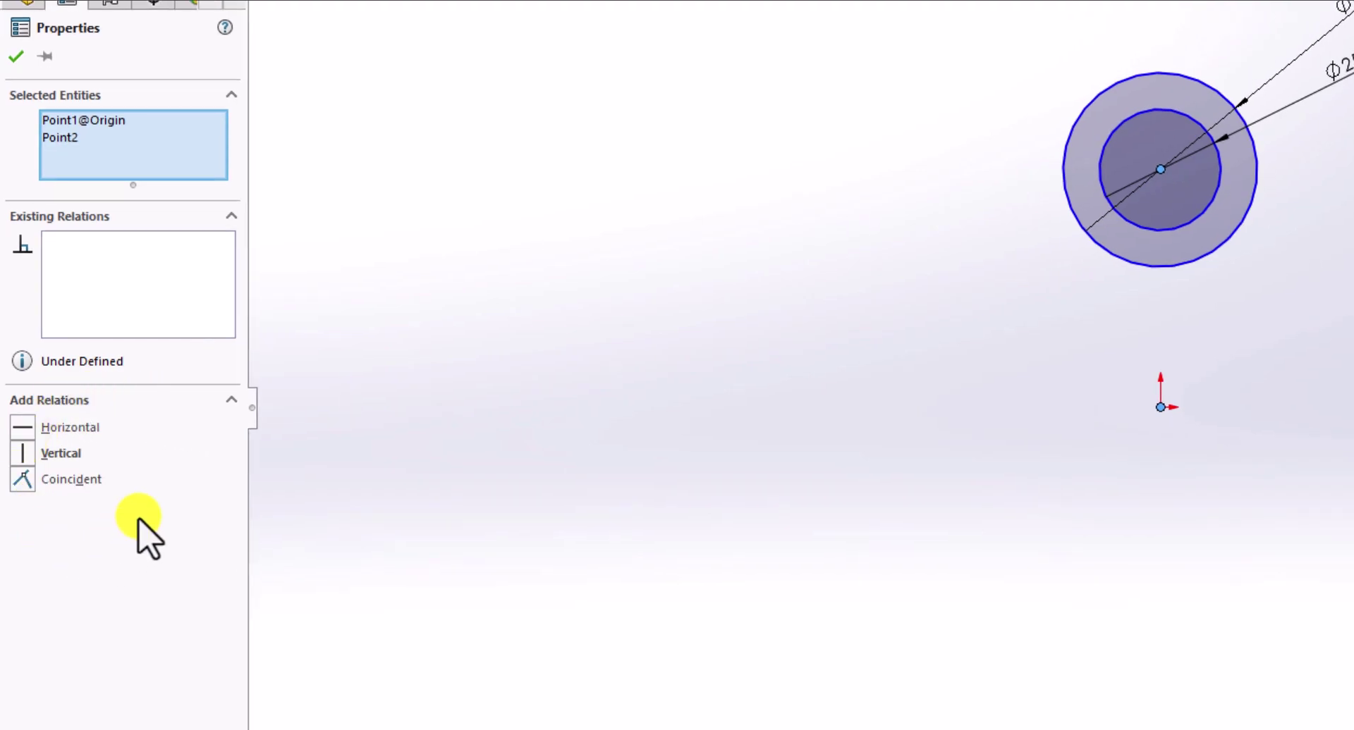
pyautogui.click(22, 455)
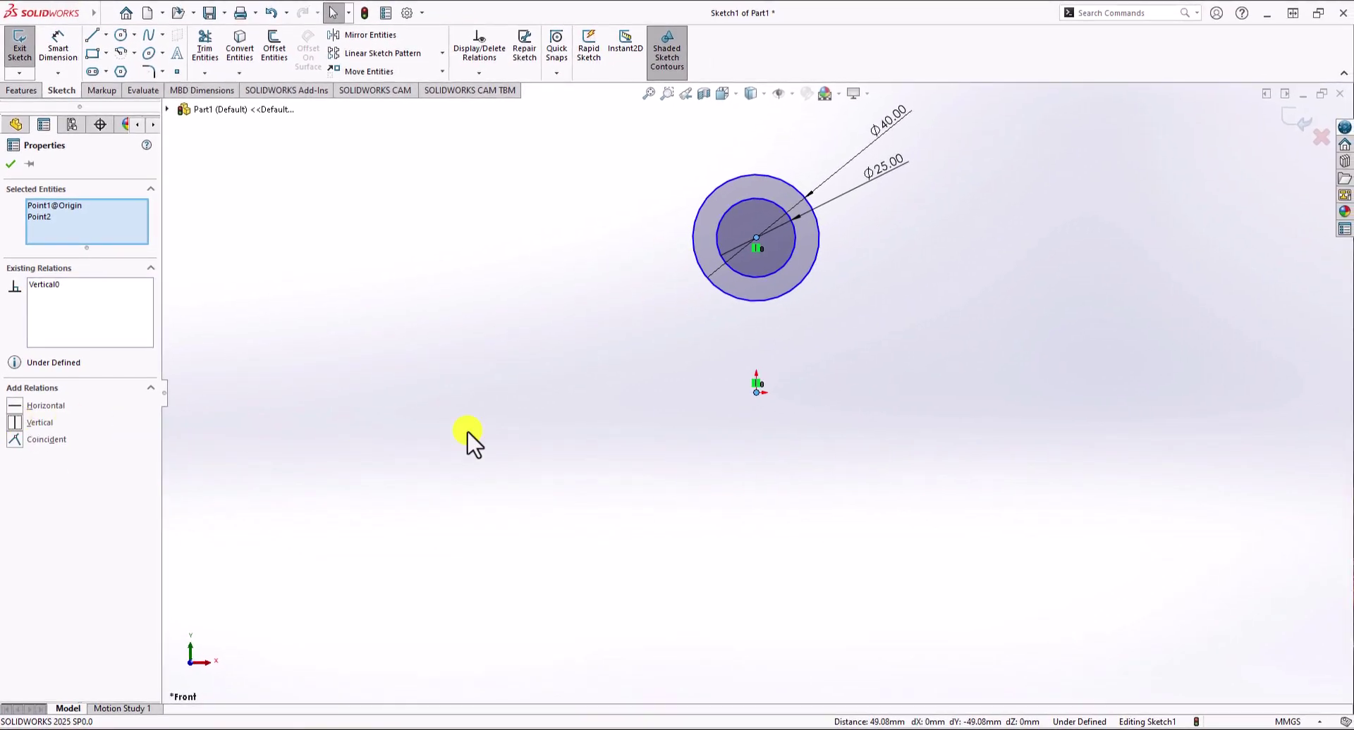
pyautogui.click(730, 472)
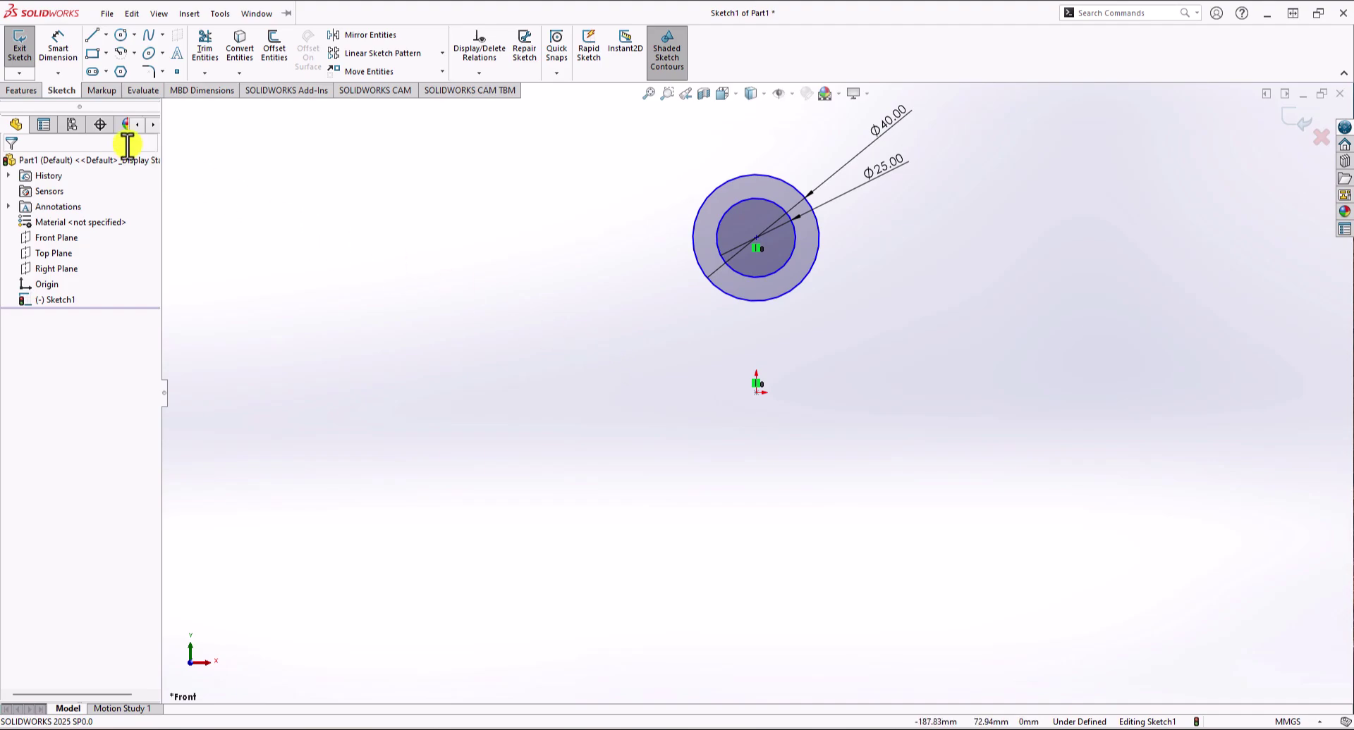
# Draw down-left and down-right legs tangent to the outer circle, then select both tangent points
pyautogui.click(93, 39)
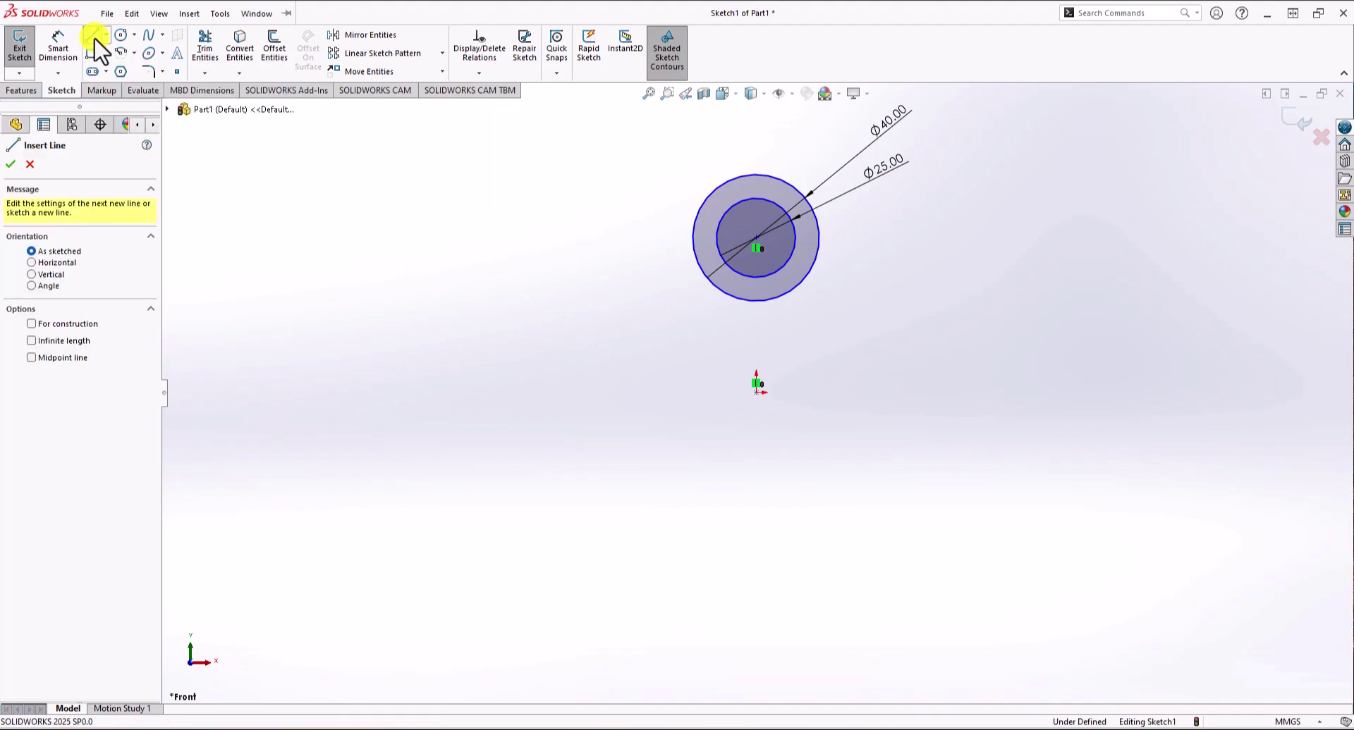
pyautogui.click(692, 238)
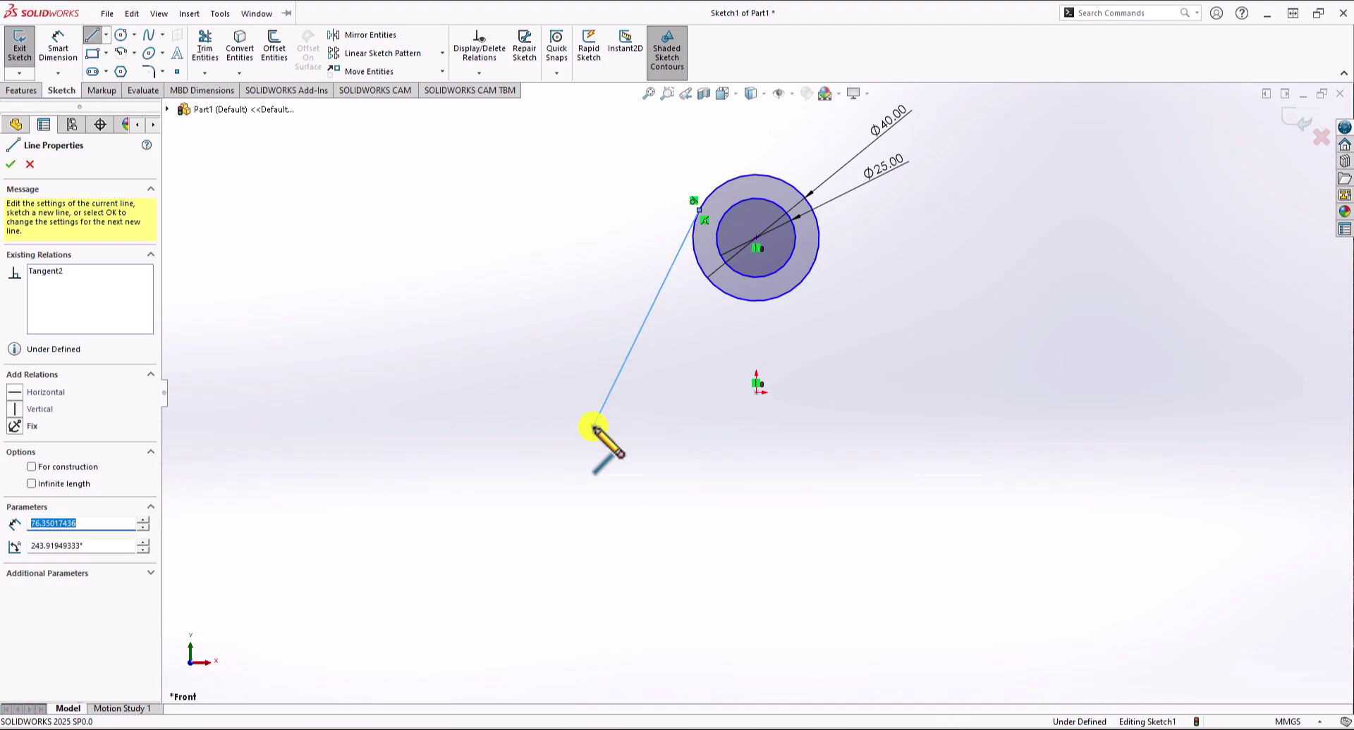
pyautogui.click(595, 427)
pyautogui.press('Escape')
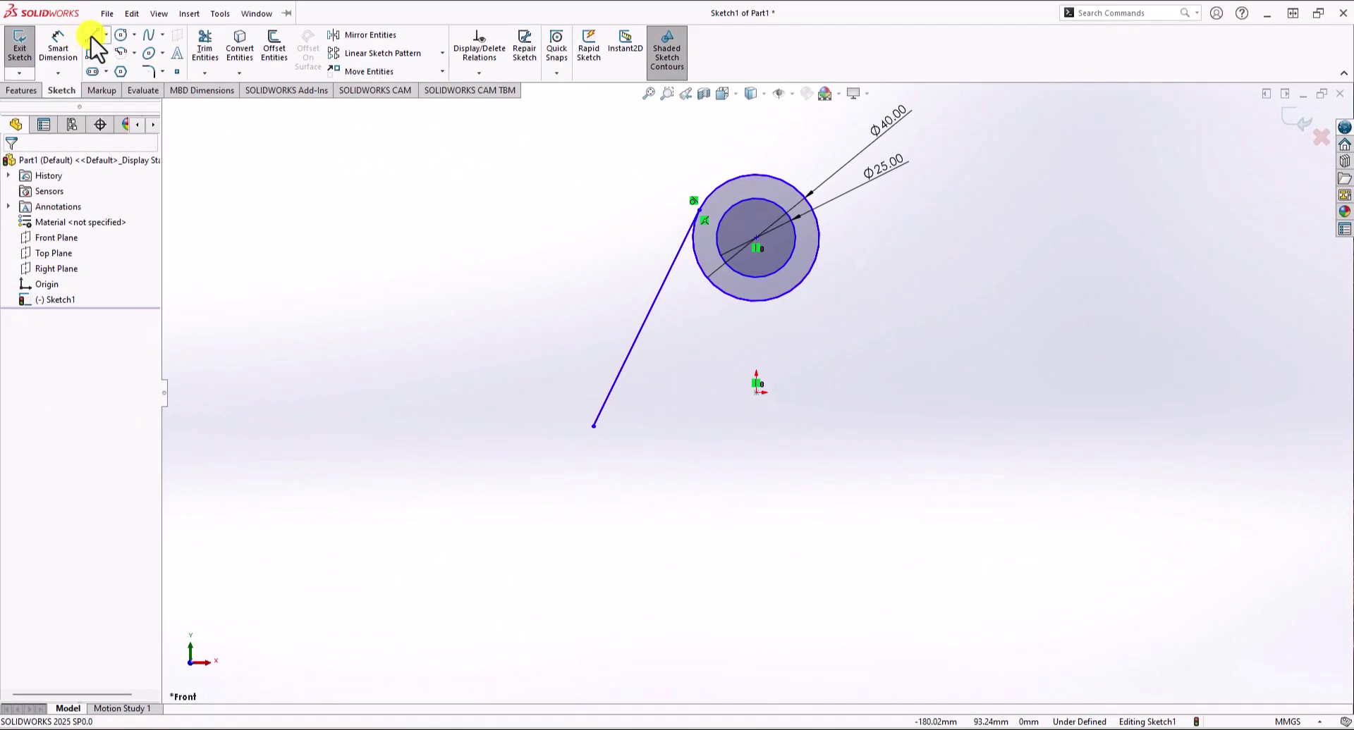
pyautogui.click(92, 35)
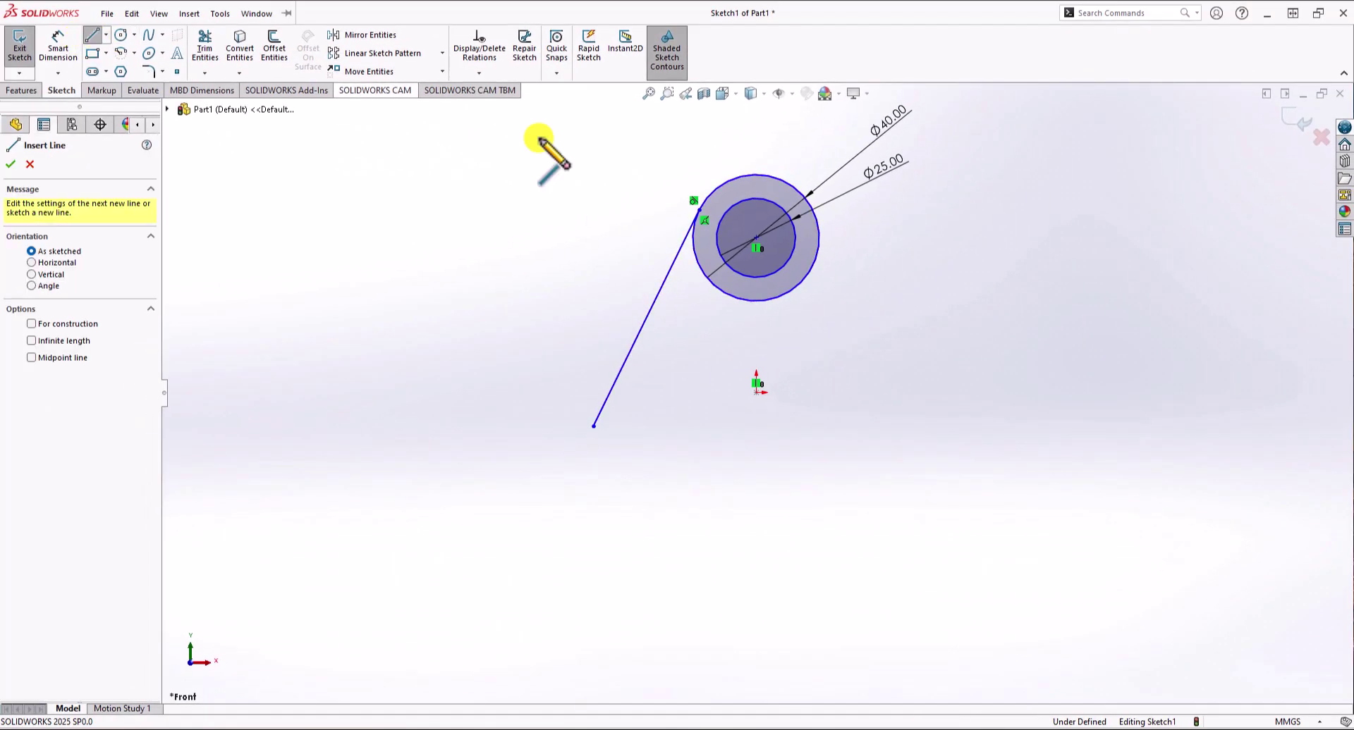
pyautogui.click(819, 238)
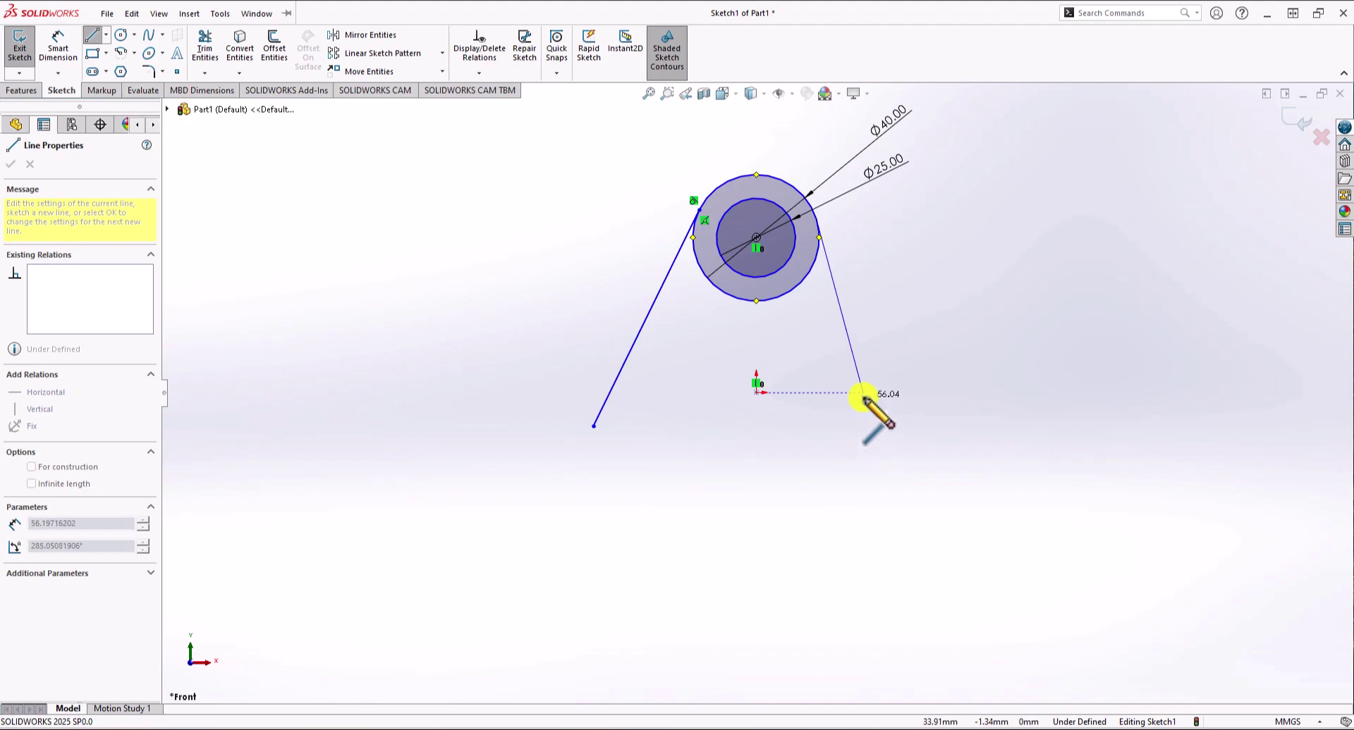
pyautogui.click(863, 393)
pyautogui.press('Escape')
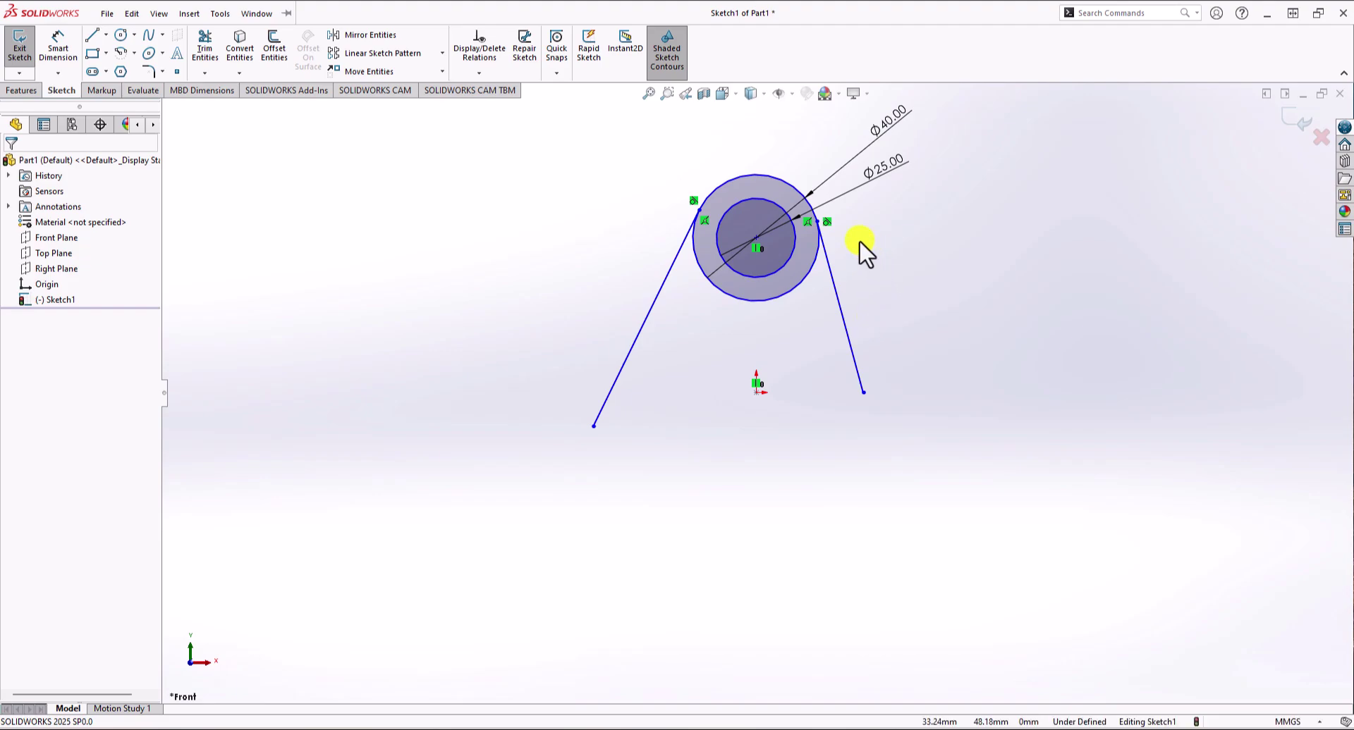
pyautogui.click(816, 223)
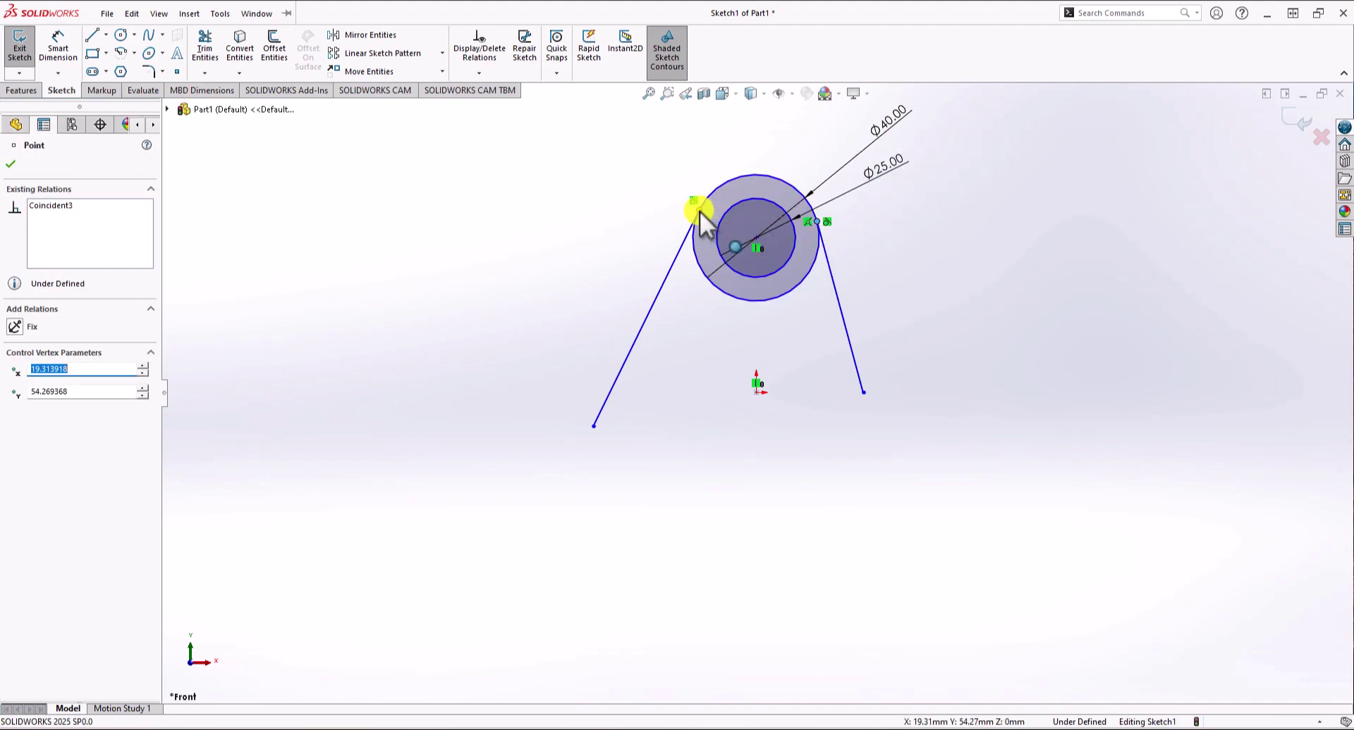
pyautogui.keyDown('ctrl'); pyautogui.click(700, 211); pyautogui.keyUp('ctrl')
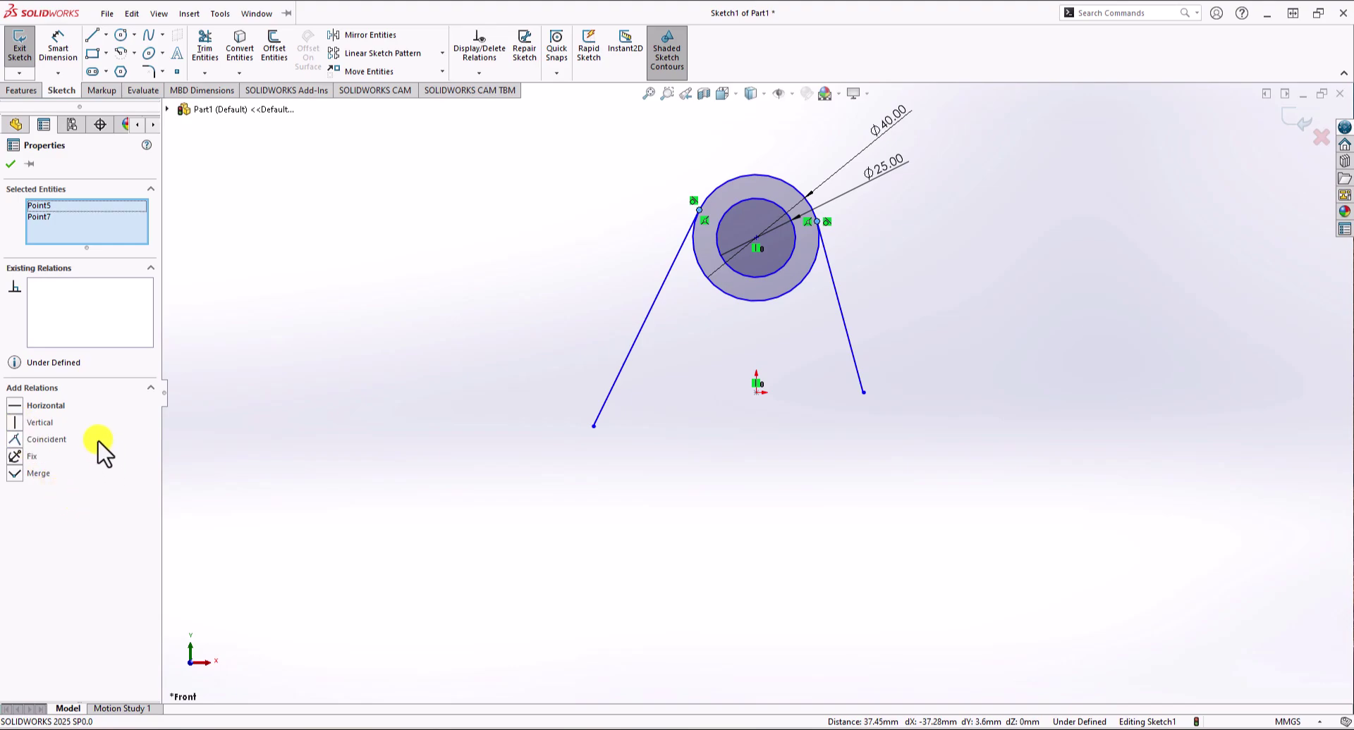
# Level the two legs' tangent points with a Horizontal relation
pyautogui.click(17, 407)
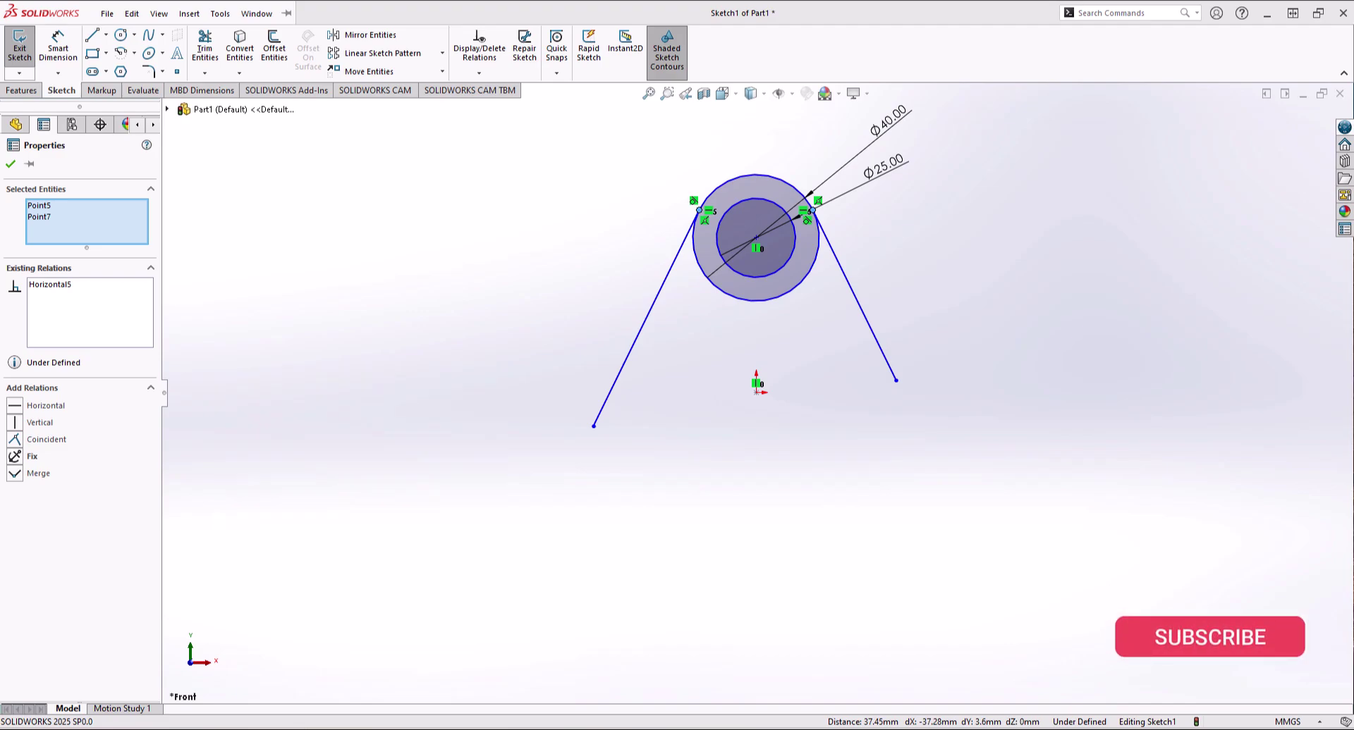
# Add a 35° angle dimension between the left and right legs, placed below the circle
pyautogui.click(61, 50)
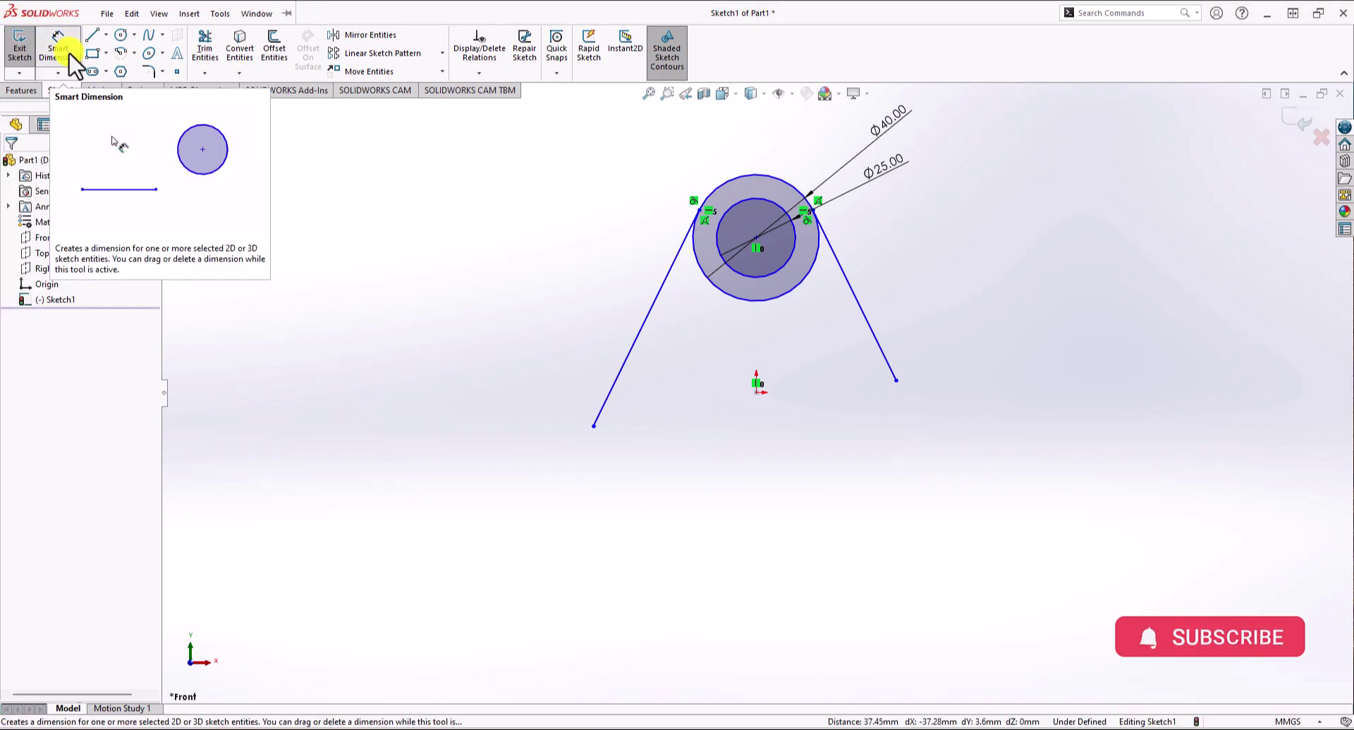
pyautogui.click(644, 327)
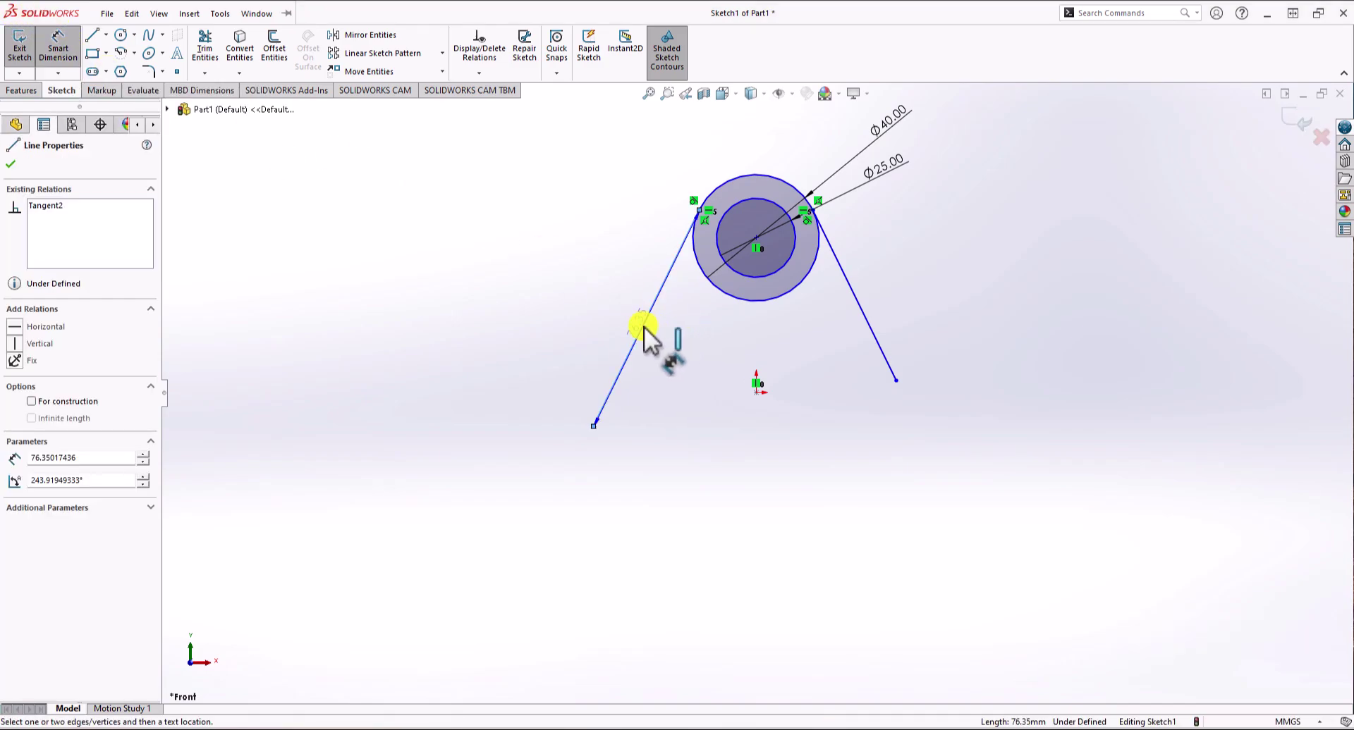
pyautogui.click(850, 290)
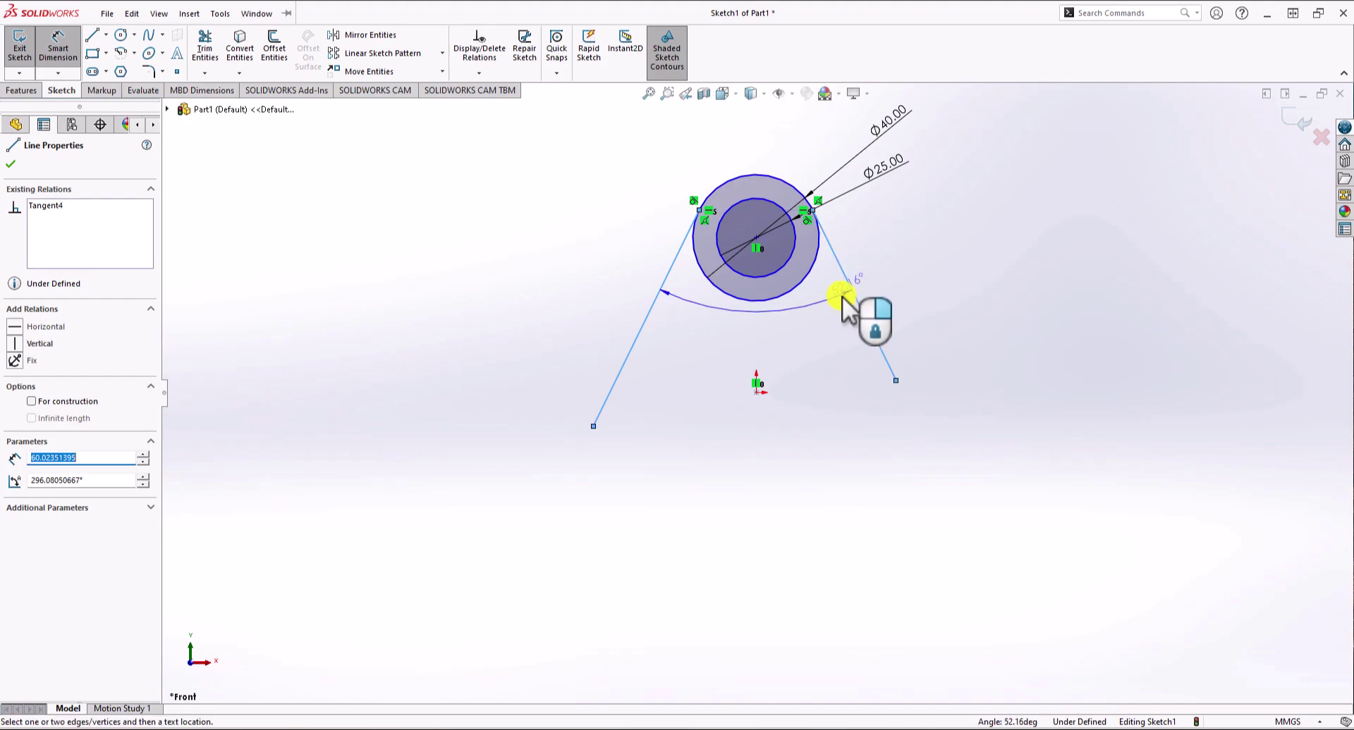
pyautogui.click(750, 339)
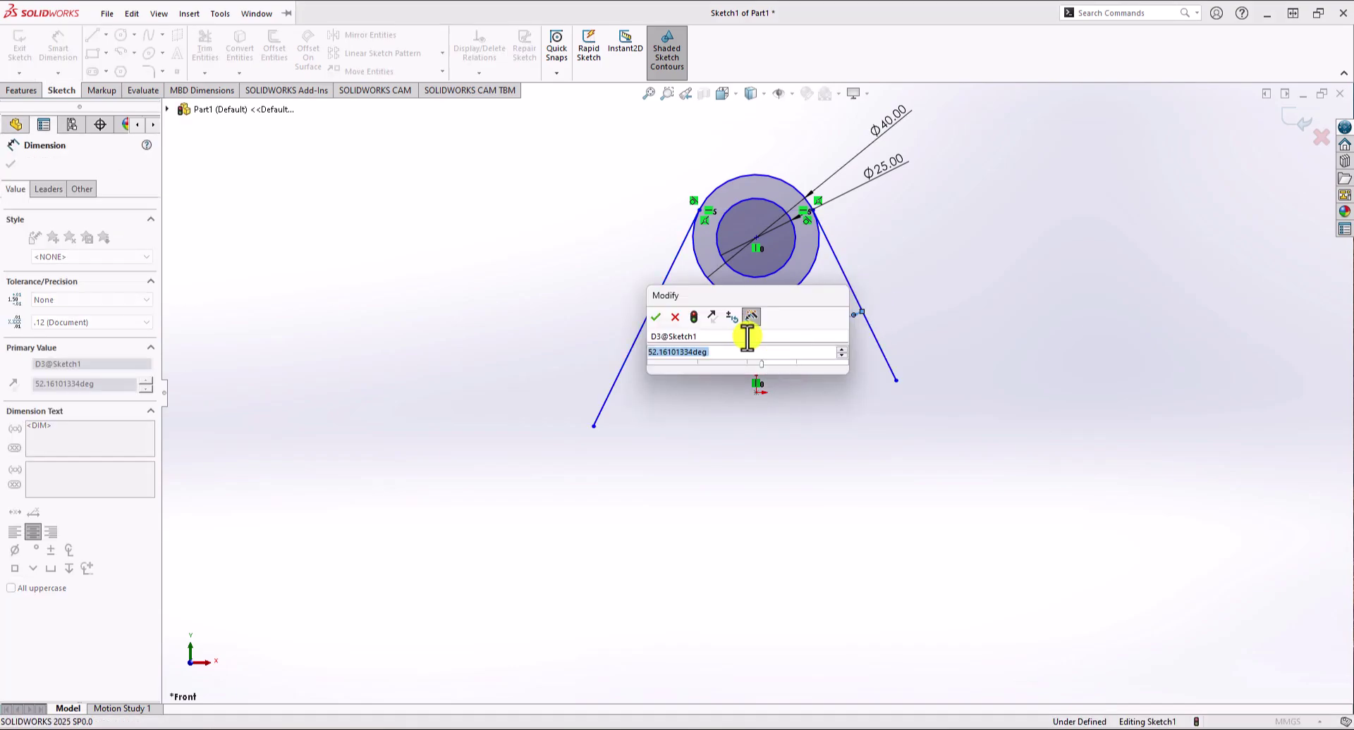
pyautogui.write('35')
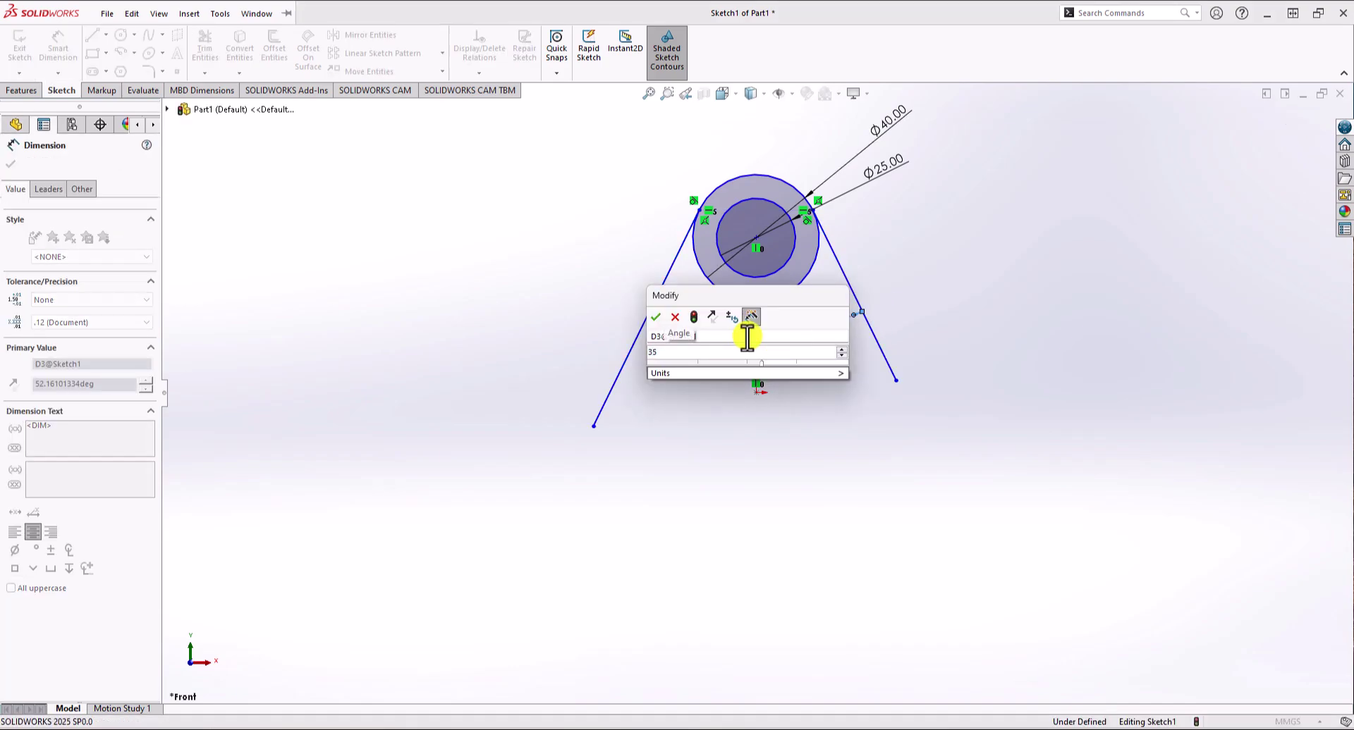
pyautogui.press('Return')
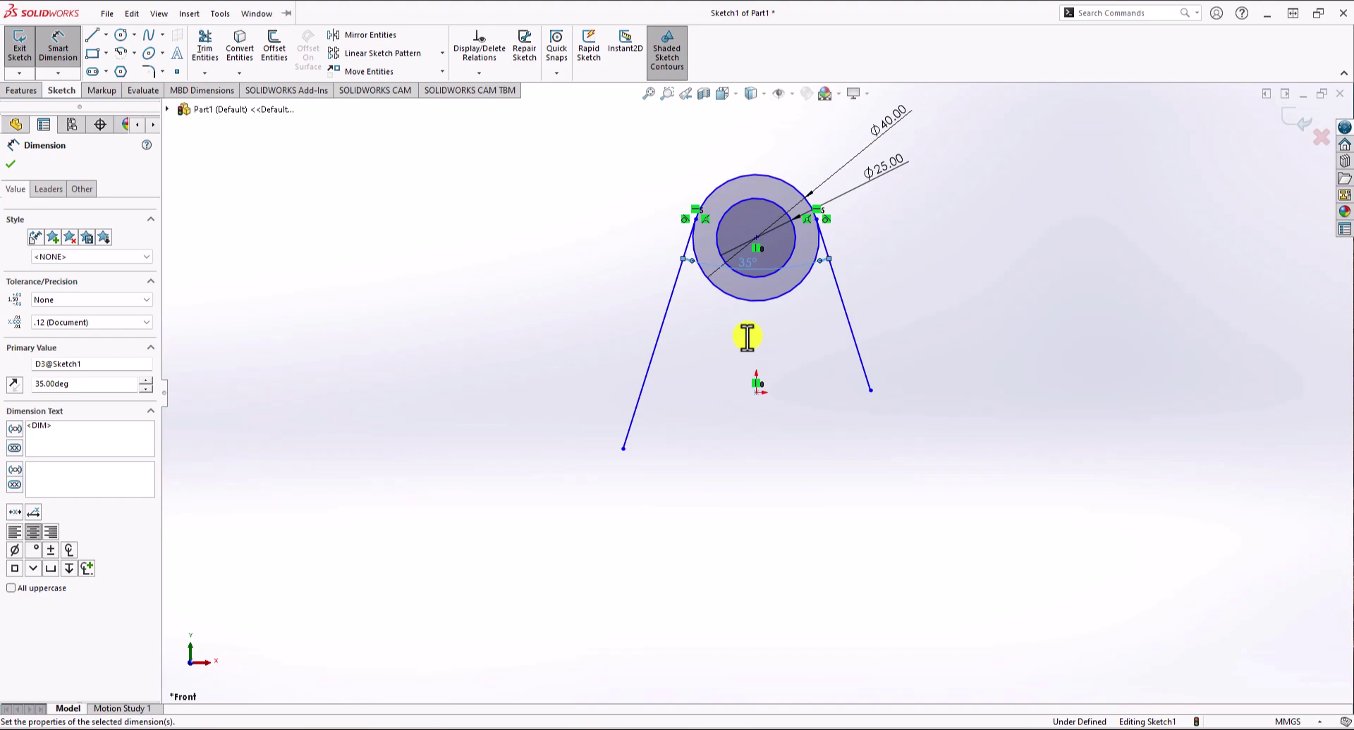
pyautogui.press('Escape')
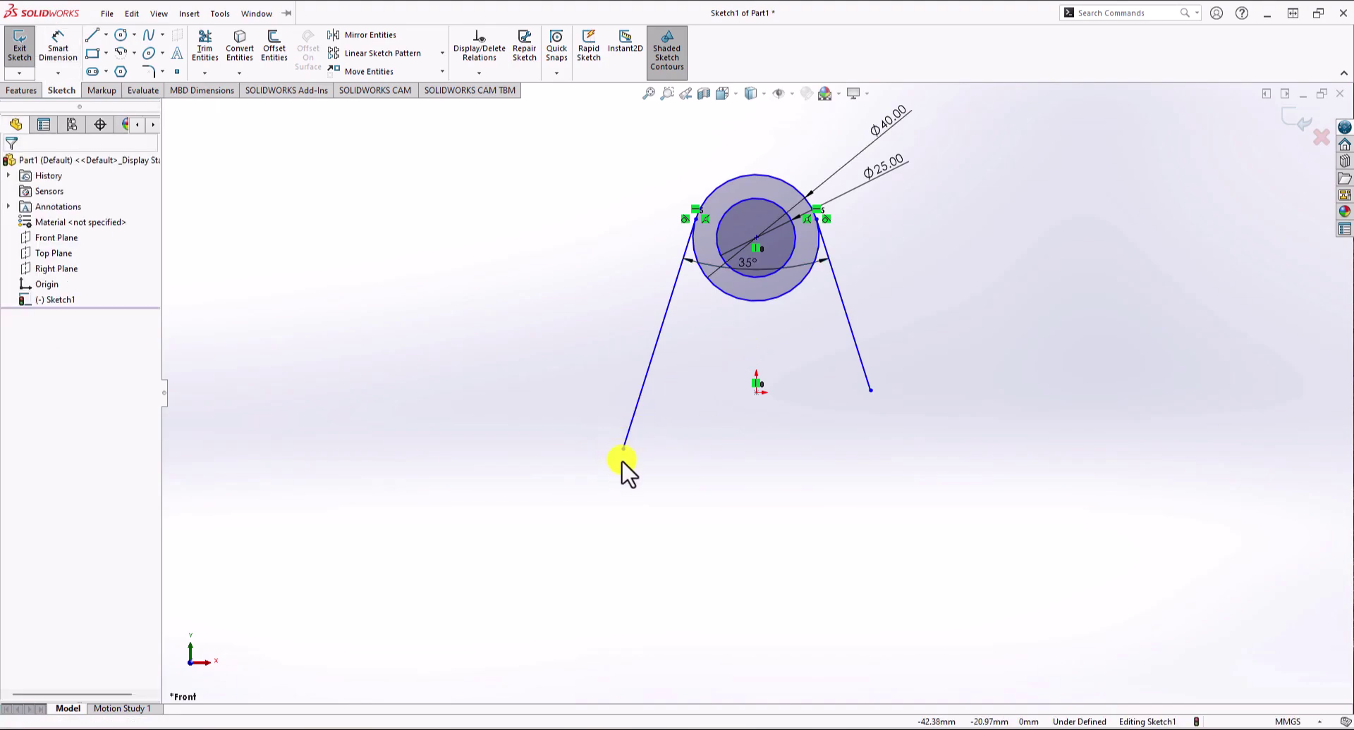
# Select both legs' lower endpoints and tie them with a Horizontal relation
pyautogui.click(623, 449)
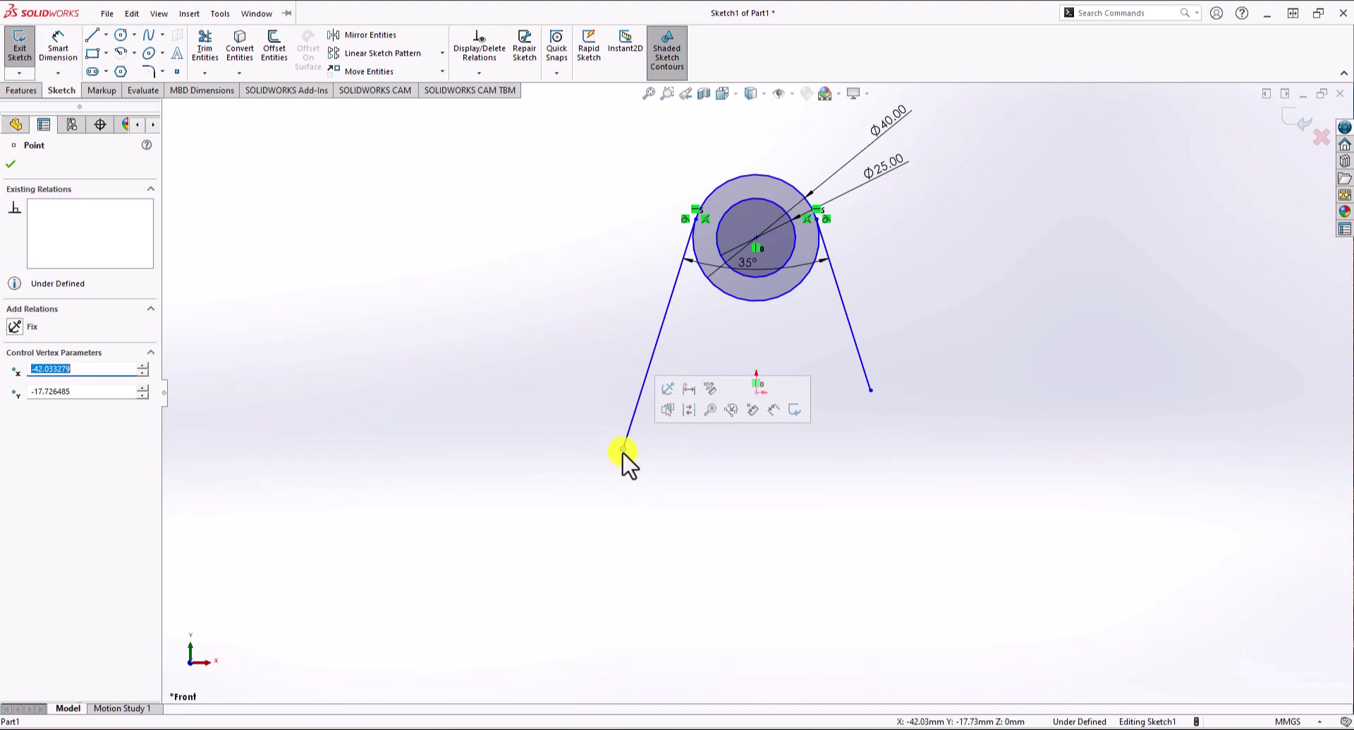
pyautogui.keyDown('ctrl'); pyautogui.click(870, 390); pyautogui.keyUp('ctrl')
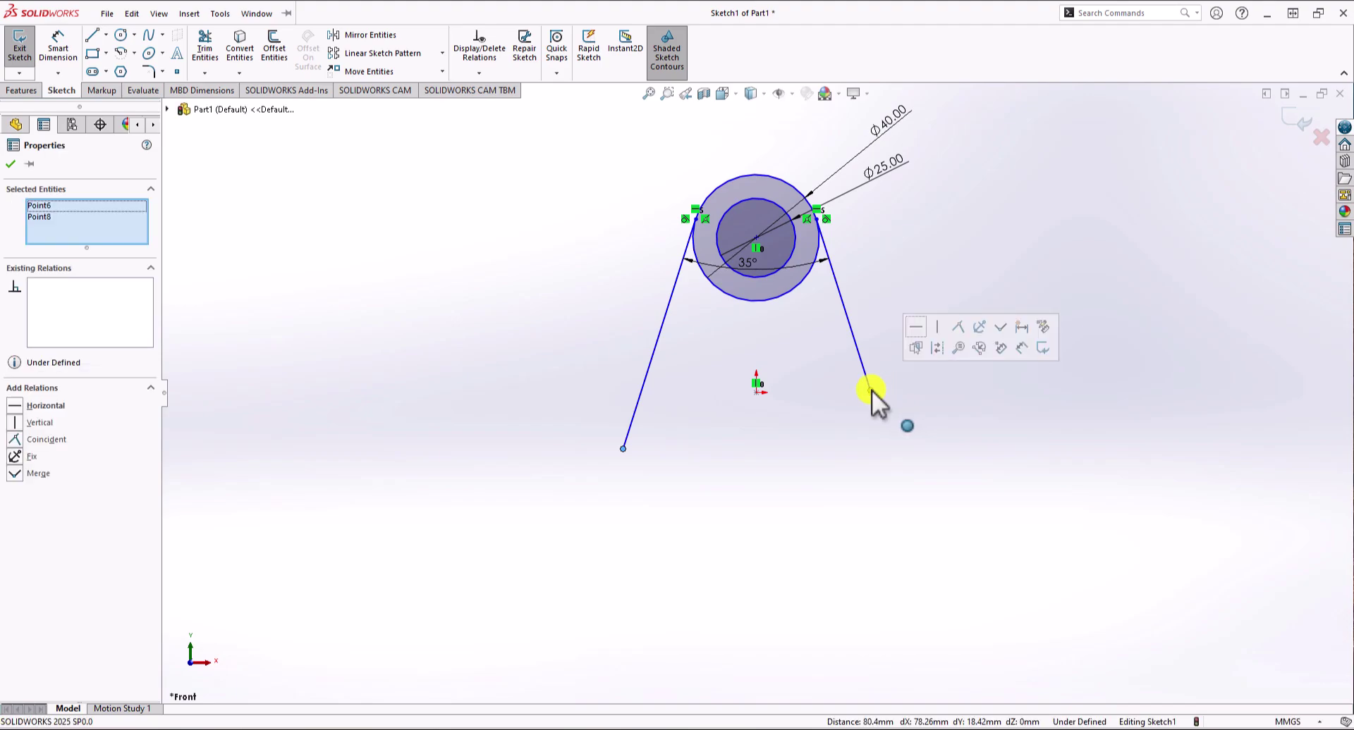
pyautogui.click(811, 457)
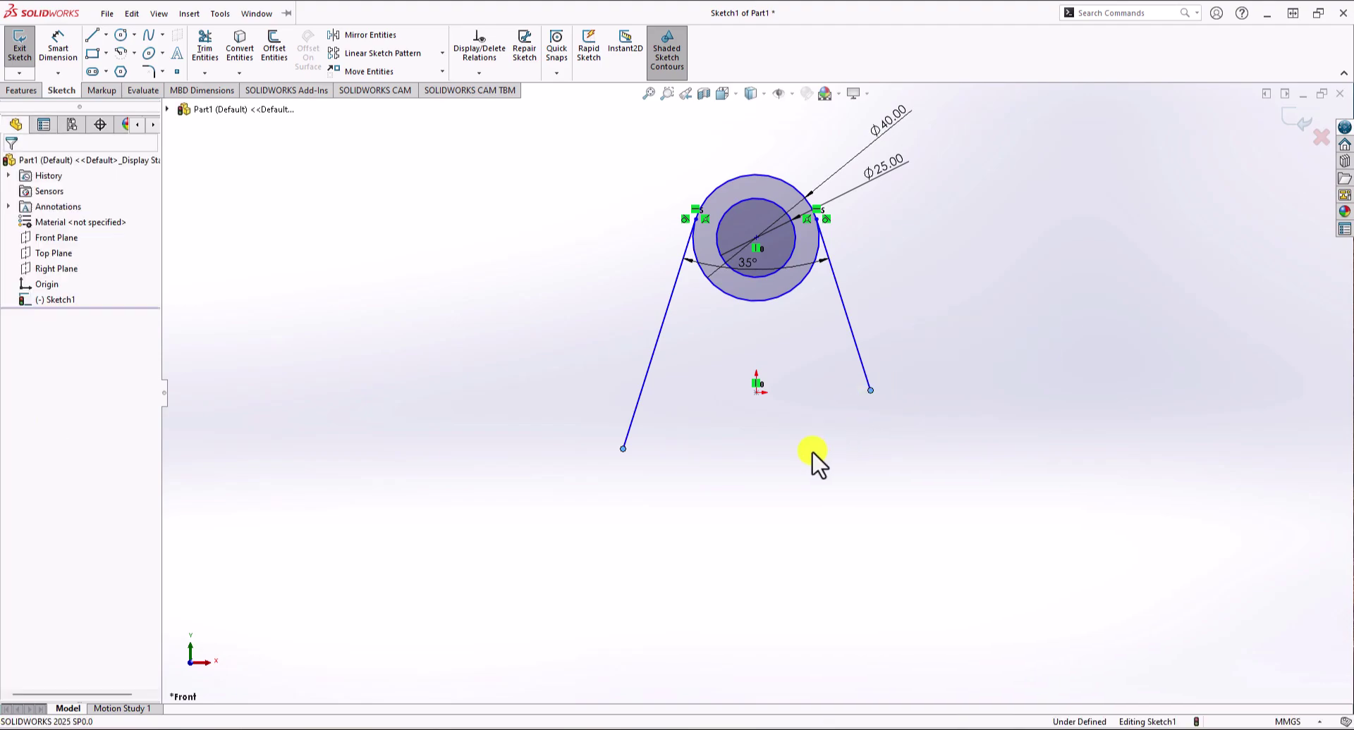
pyautogui.click(623, 449)
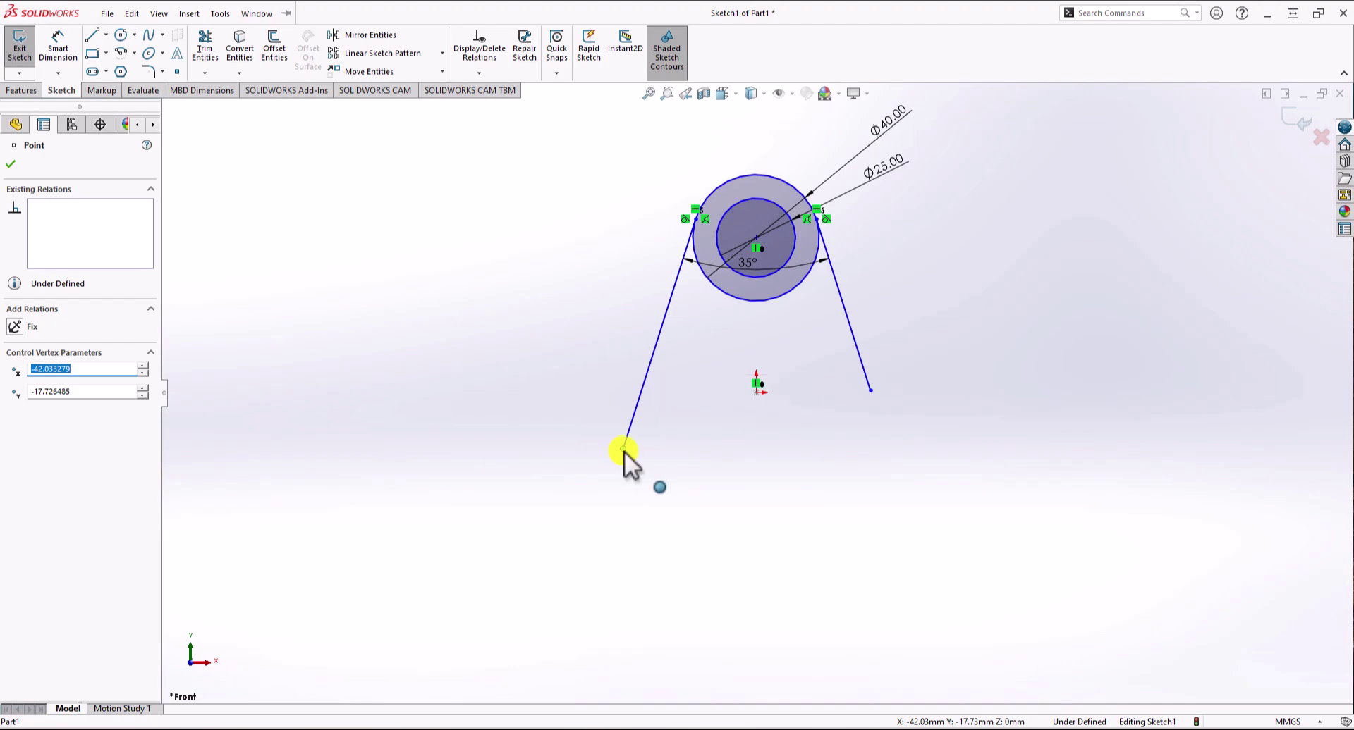
pyautogui.keyDown('ctrl'); pyautogui.click(871, 393); pyautogui.keyUp('ctrl')
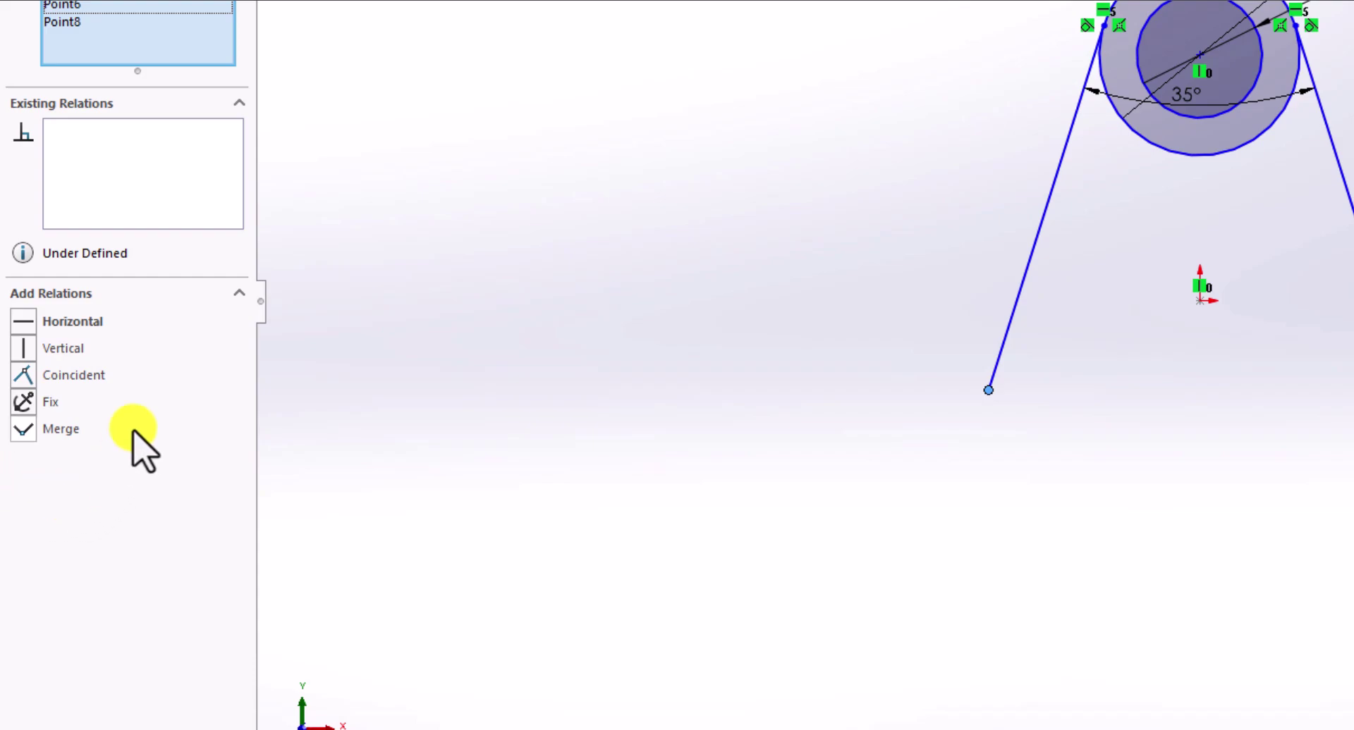
pyautogui.click(26, 325)
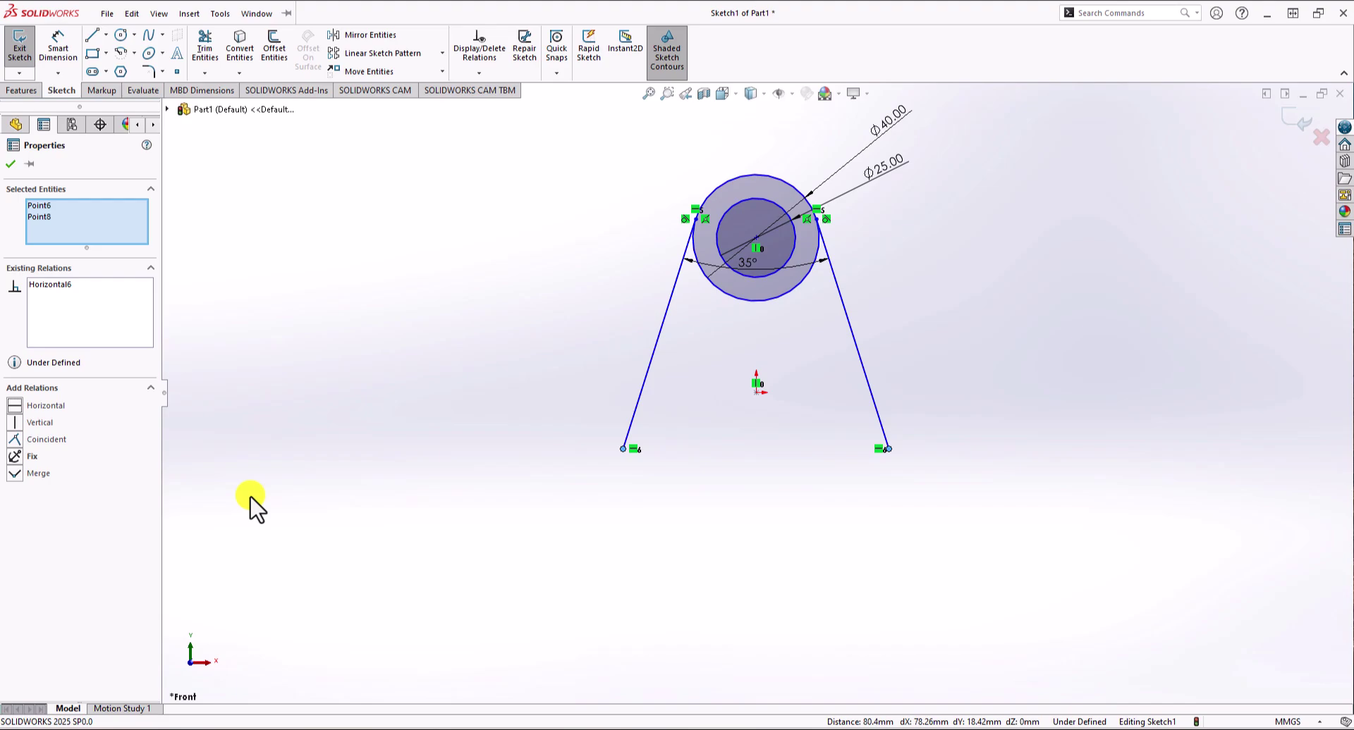
# Add a 45 mm vertical dimension from the origin up to the circles' centre
pyautogui.click(58, 44)
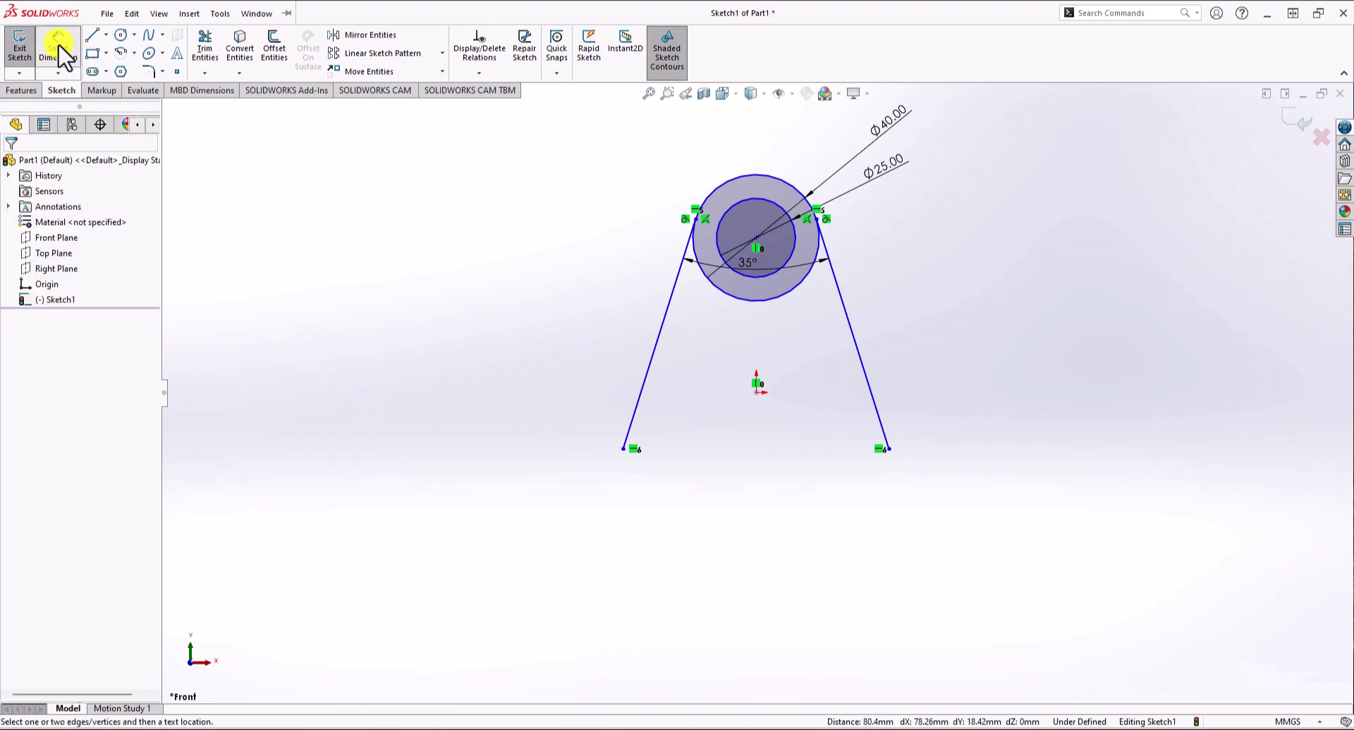
pyautogui.click(756, 237)
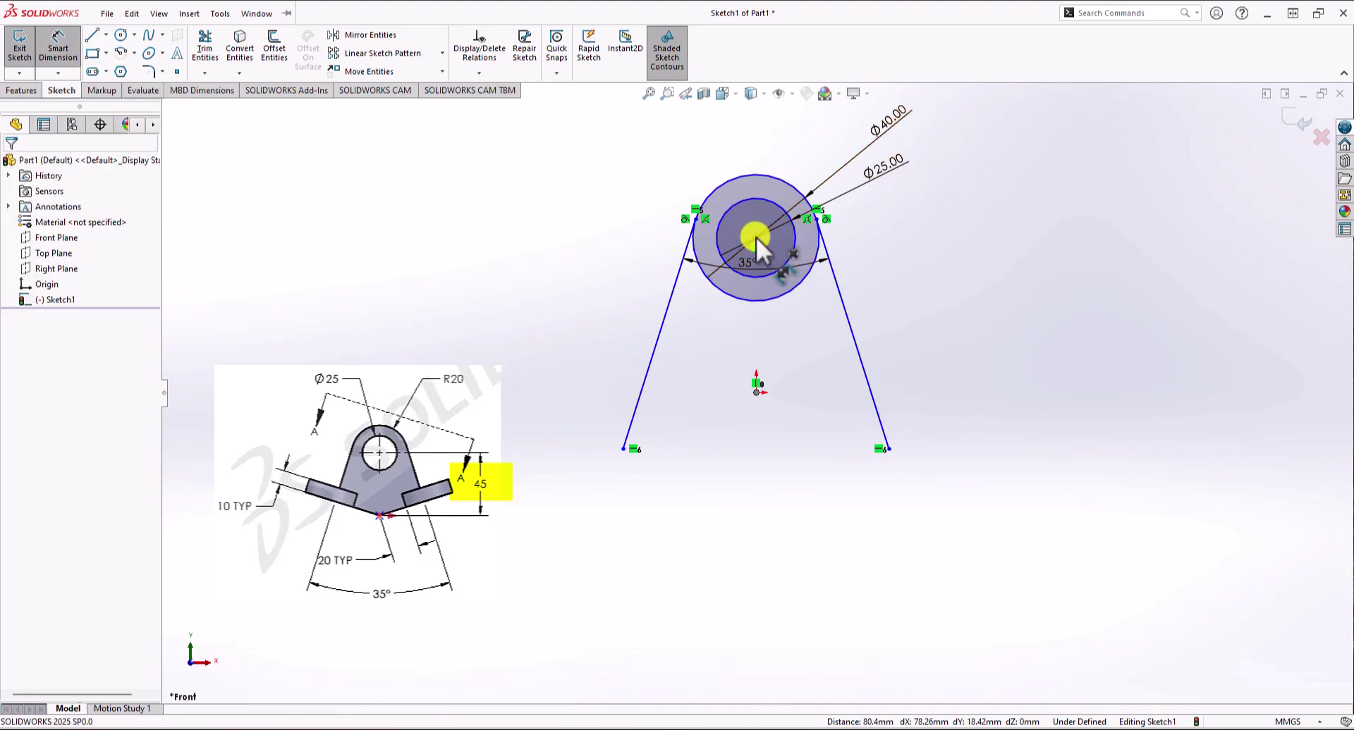
pyautogui.click(755, 388)
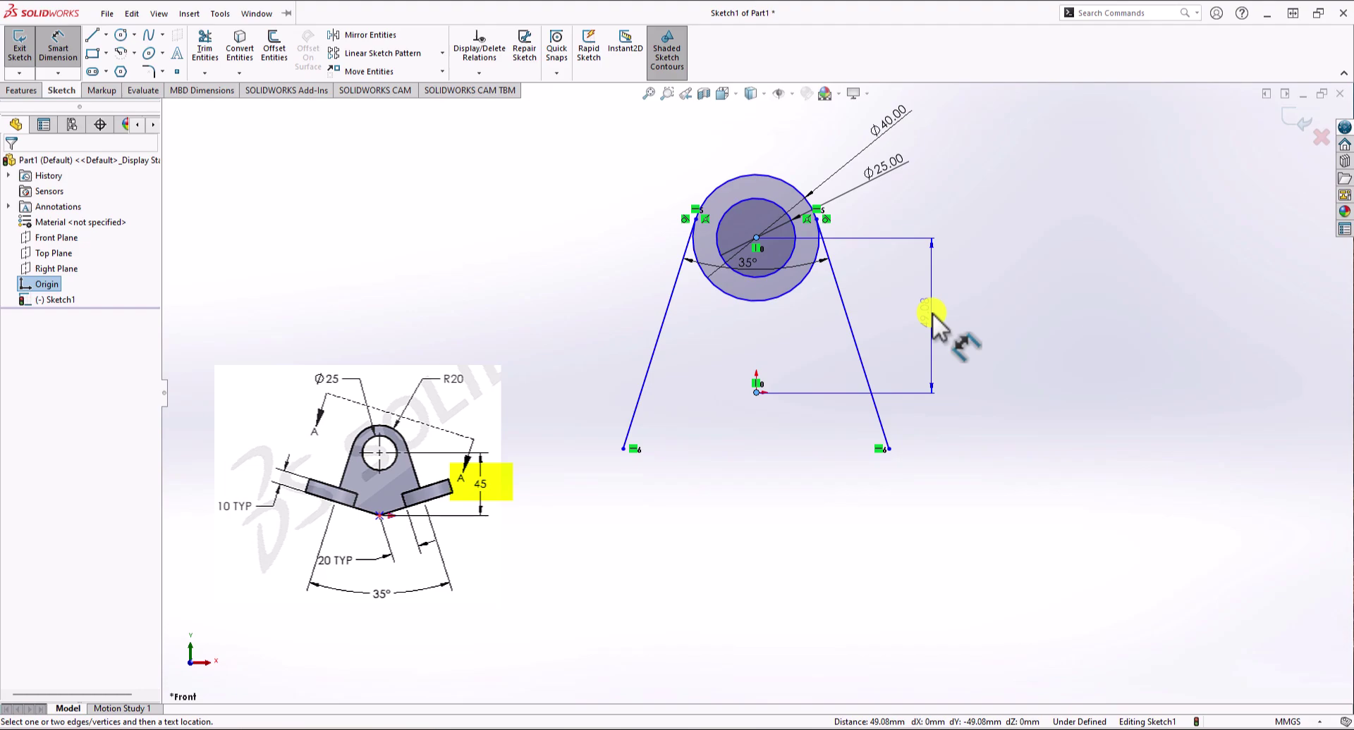
pyautogui.click(932, 313)
pyautogui.write('45')
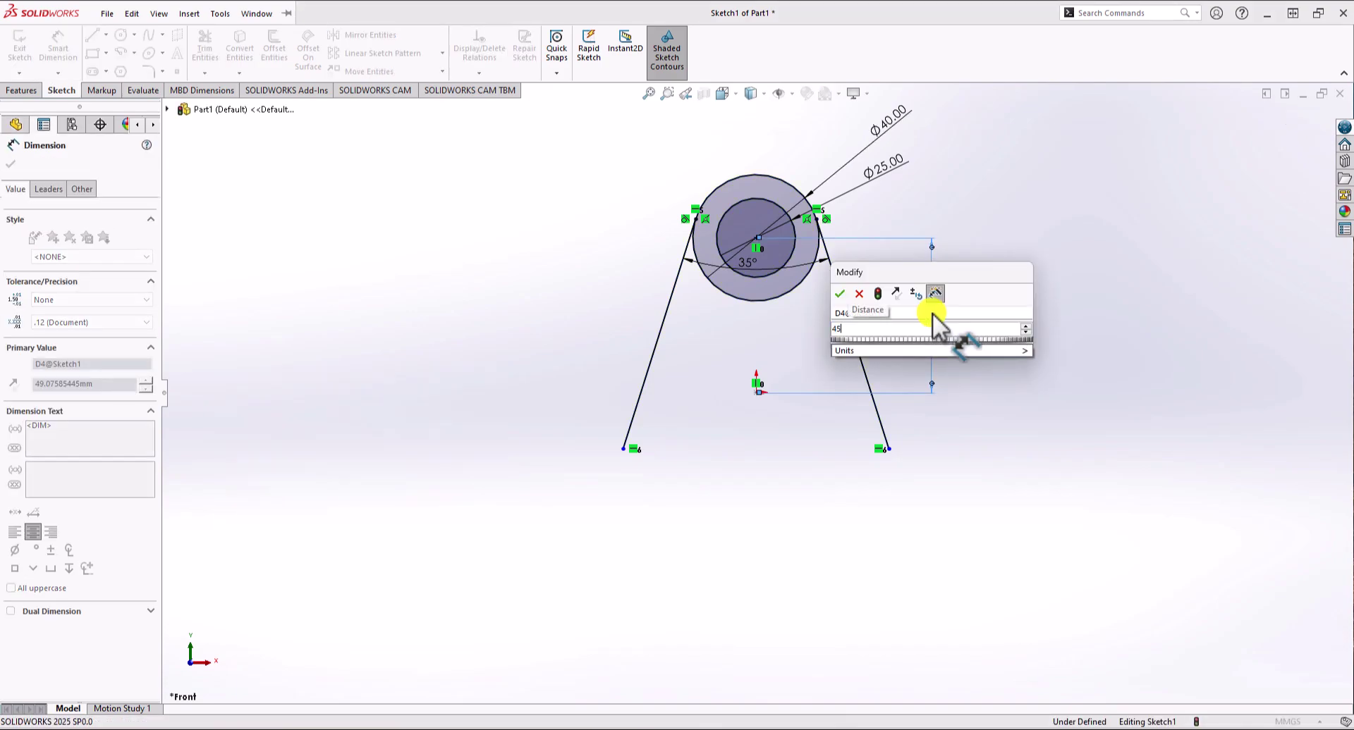
pyautogui.press('Return')
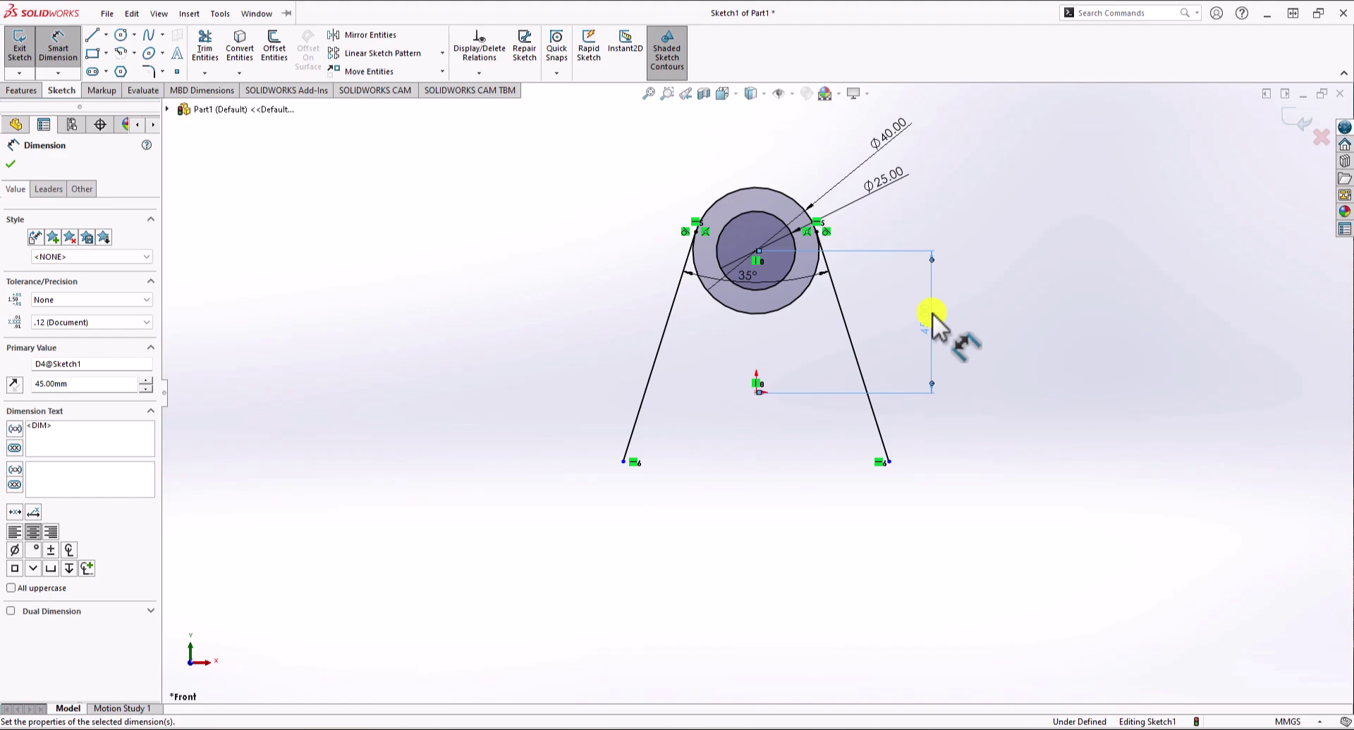
pyautogui.press('Escape')
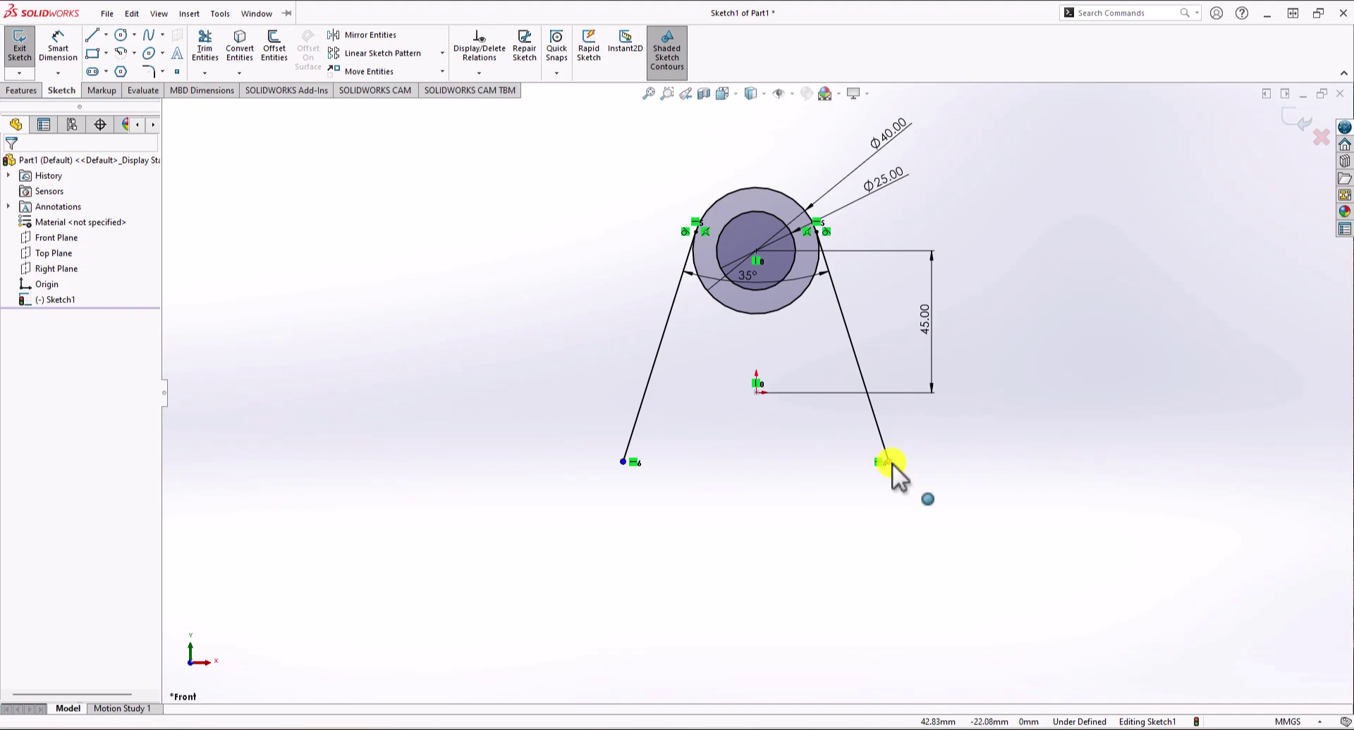
# Drag the legs' lower ends upward so they sit just above the origin
pyautogui.click(624, 464)
pyautogui.moveTo(623, 464); pyautogui.dragTo(658, 361)
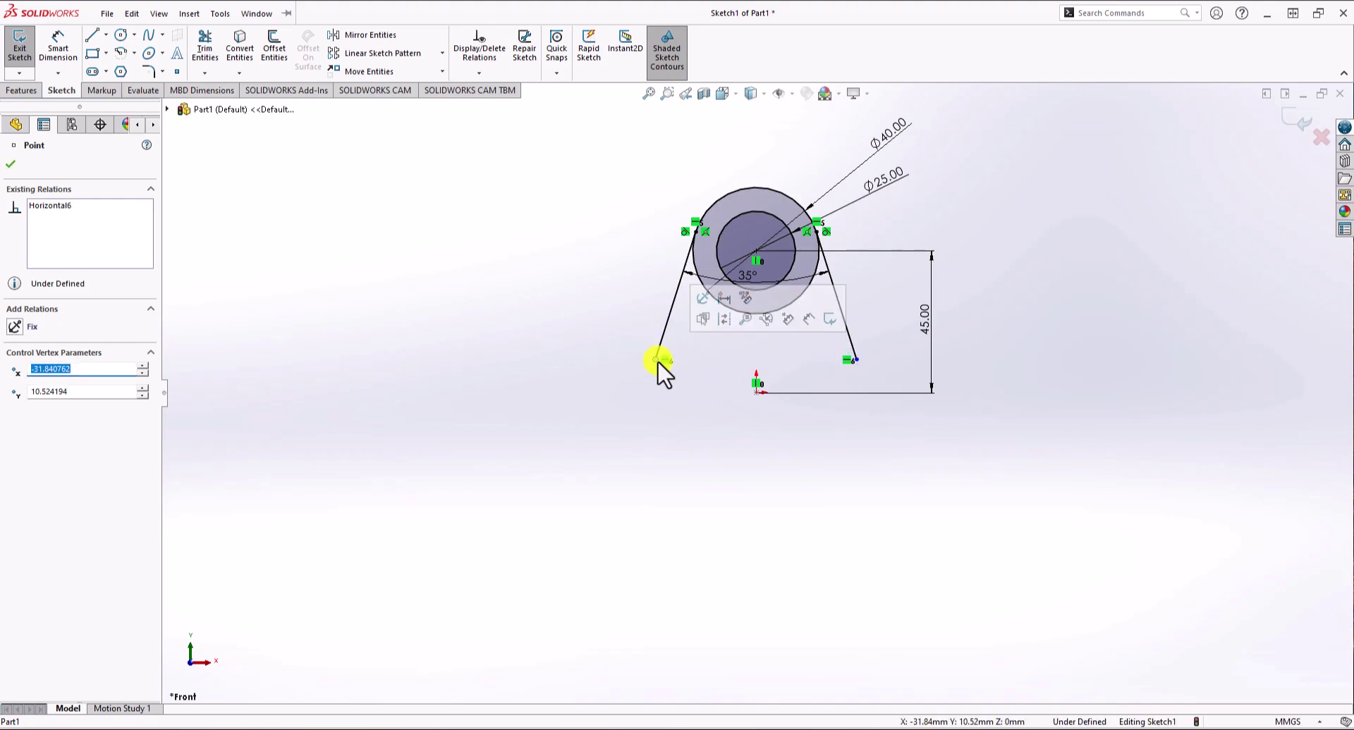
pyautogui.click(691, 465)
# Draw two lines from the origin to the right and left leg ends, then view the Practice Problem 1.10 PDF
pyautogui.click(96, 38)
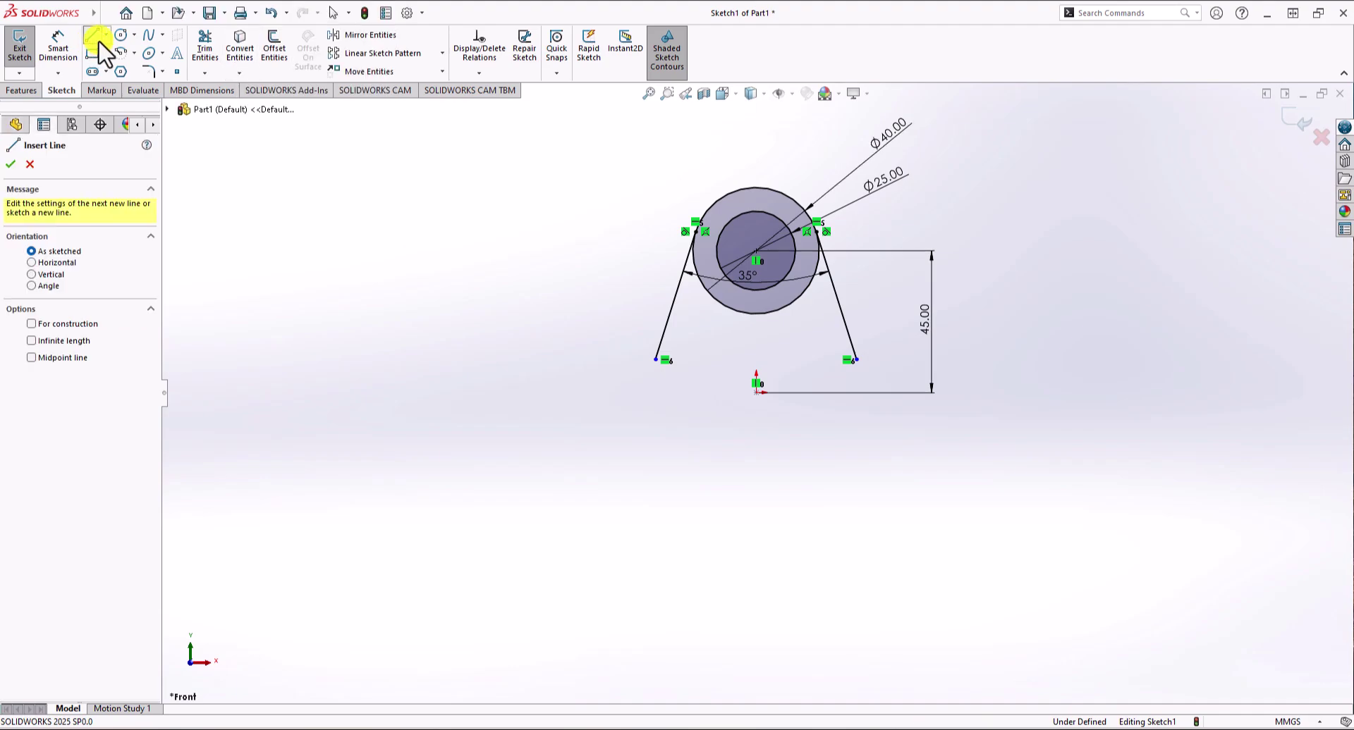
pyautogui.click(757, 390)
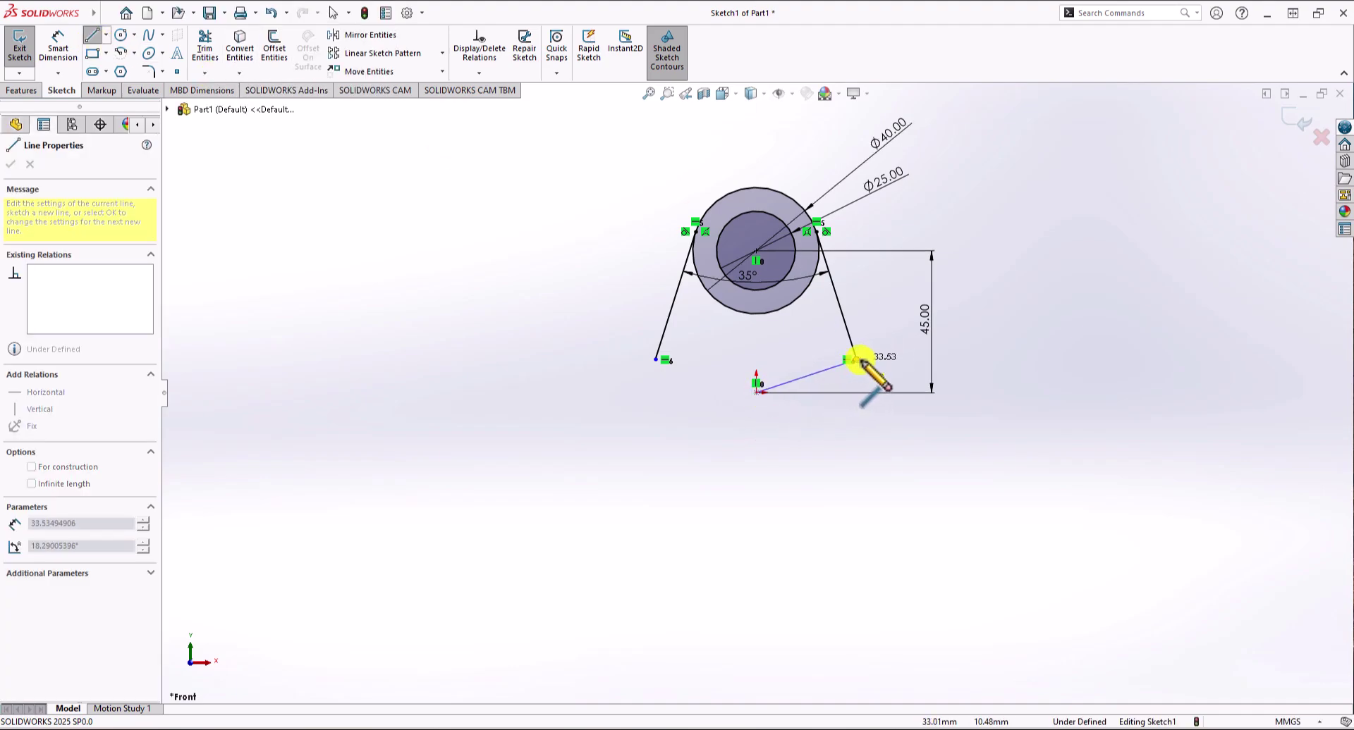
pyautogui.doubleClick(857, 361)
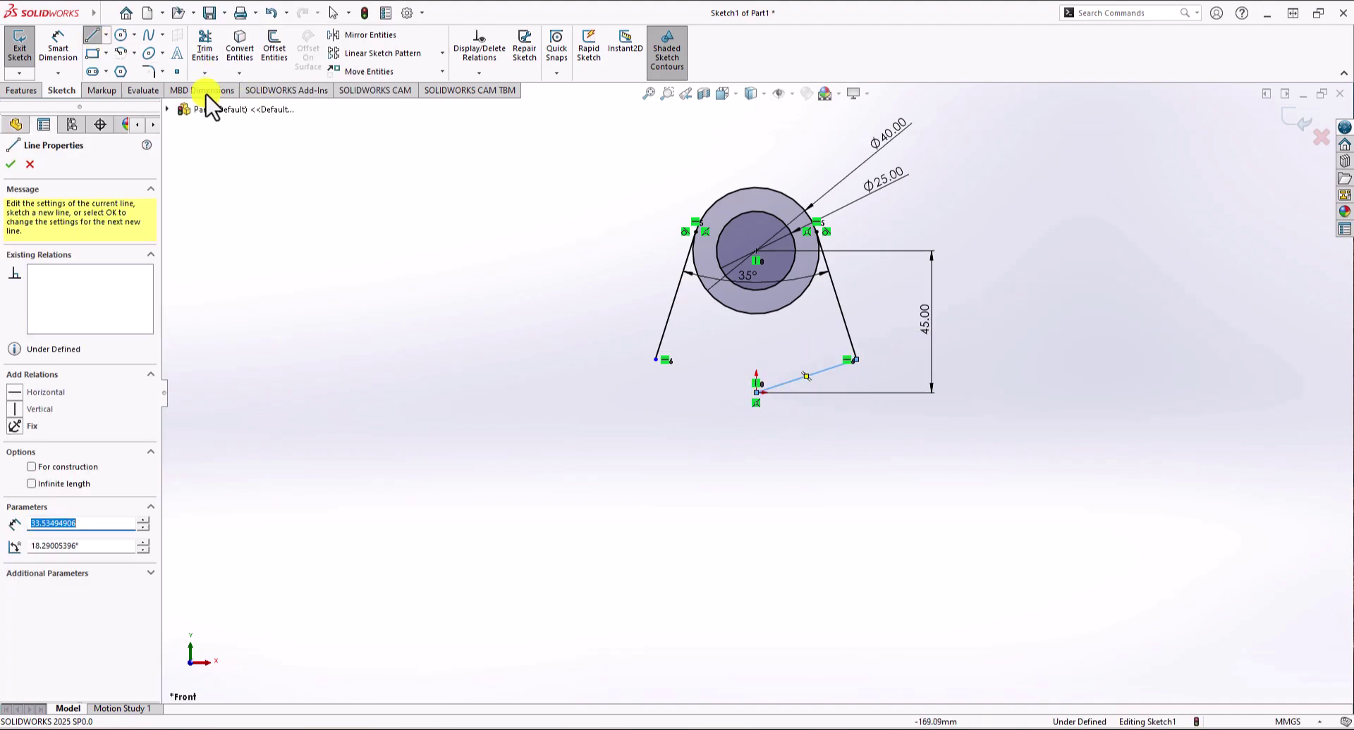
pyautogui.click(757, 392)
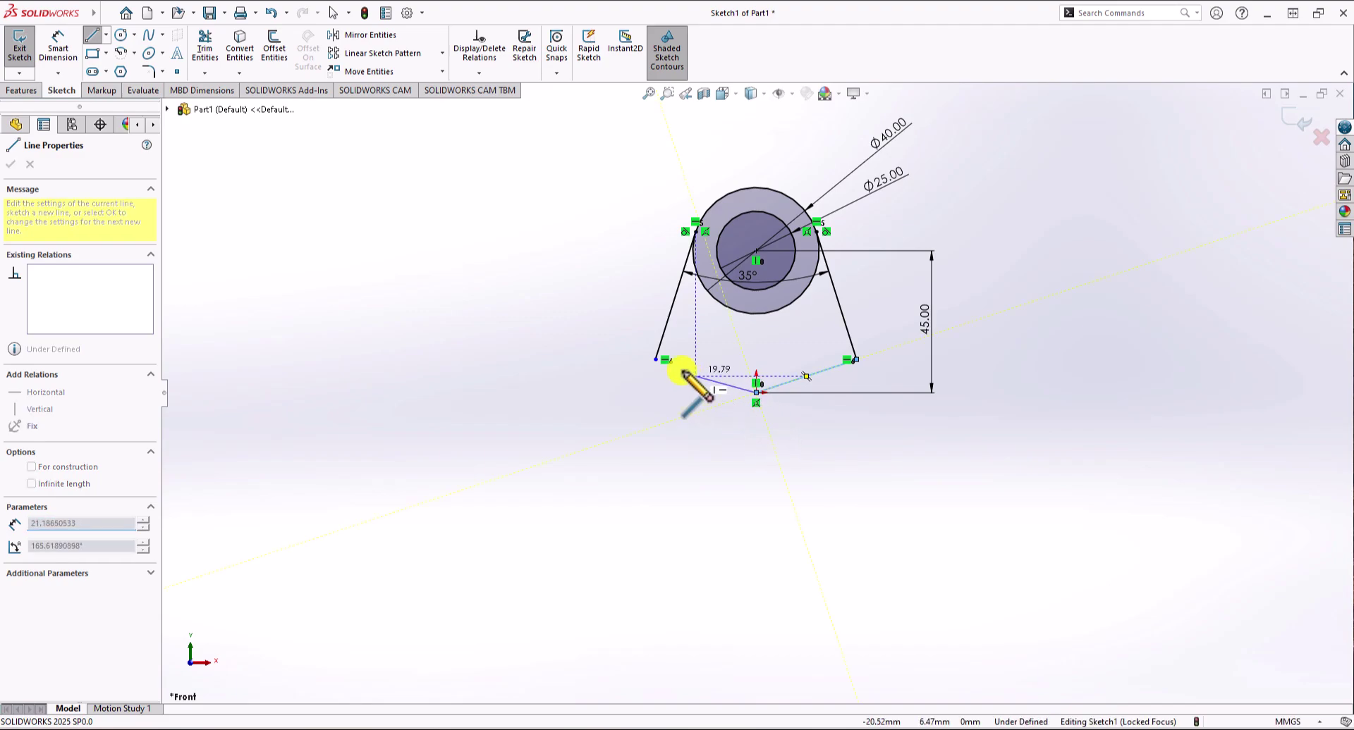
pyautogui.doubleClick(657, 361)
pyautogui.press('Escape')
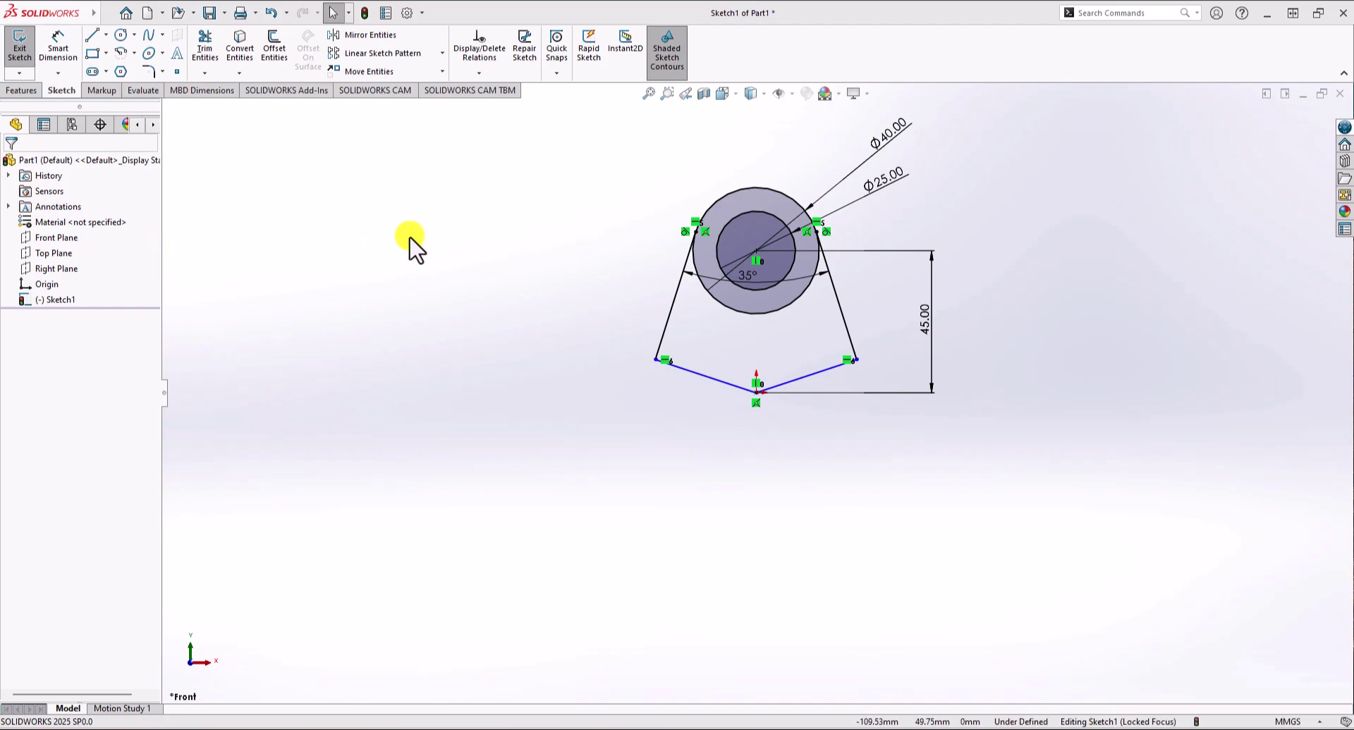
pyautogui.hotkey('alt', 'Tab')
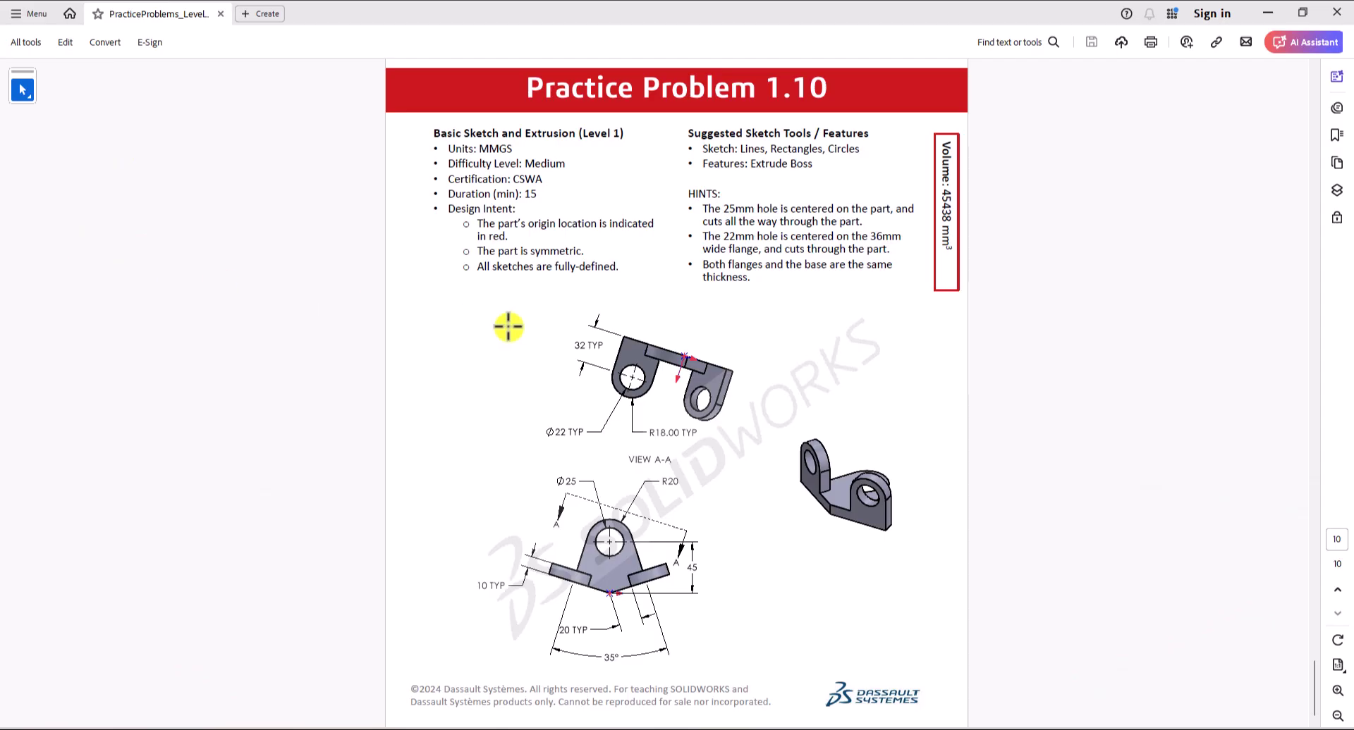
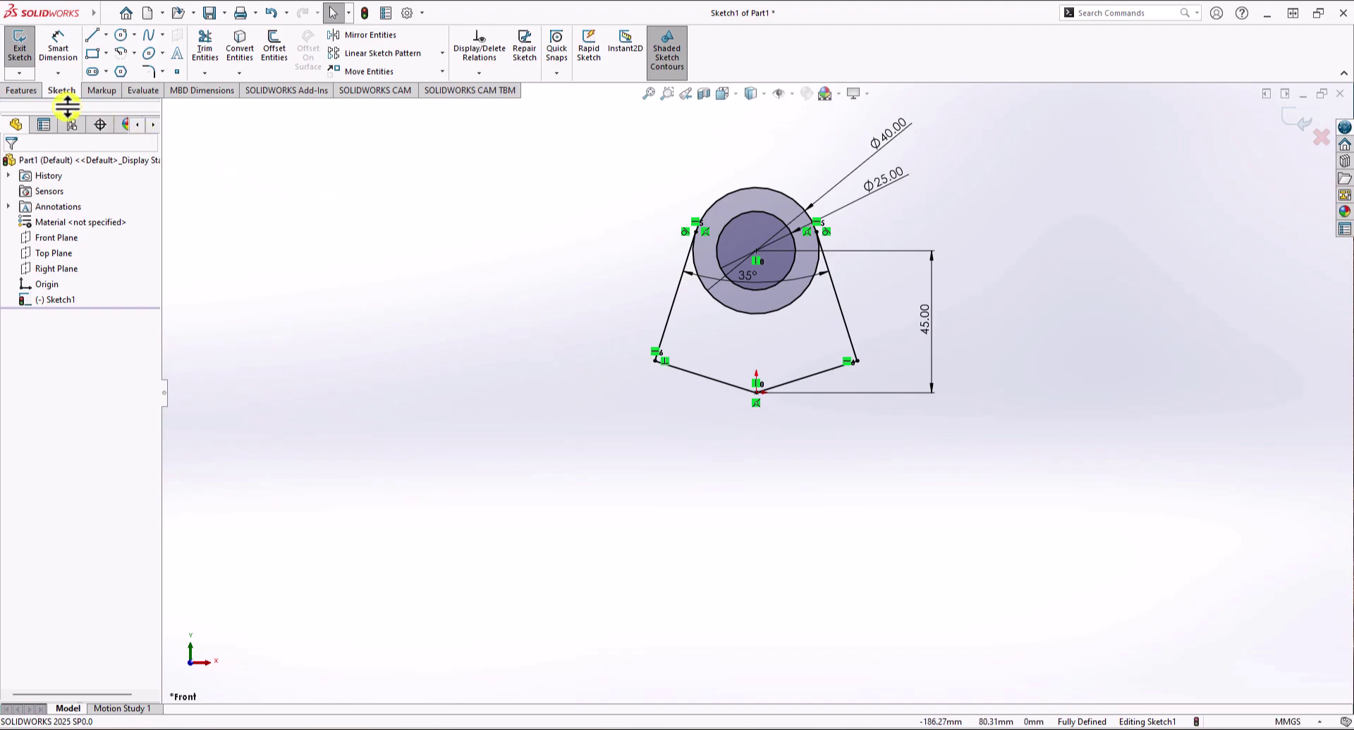
# Extrude the outer ring and tapered plate regions 10 mm Blind, leaving the Ø25 hole empty
pyautogui.click(25, 92)
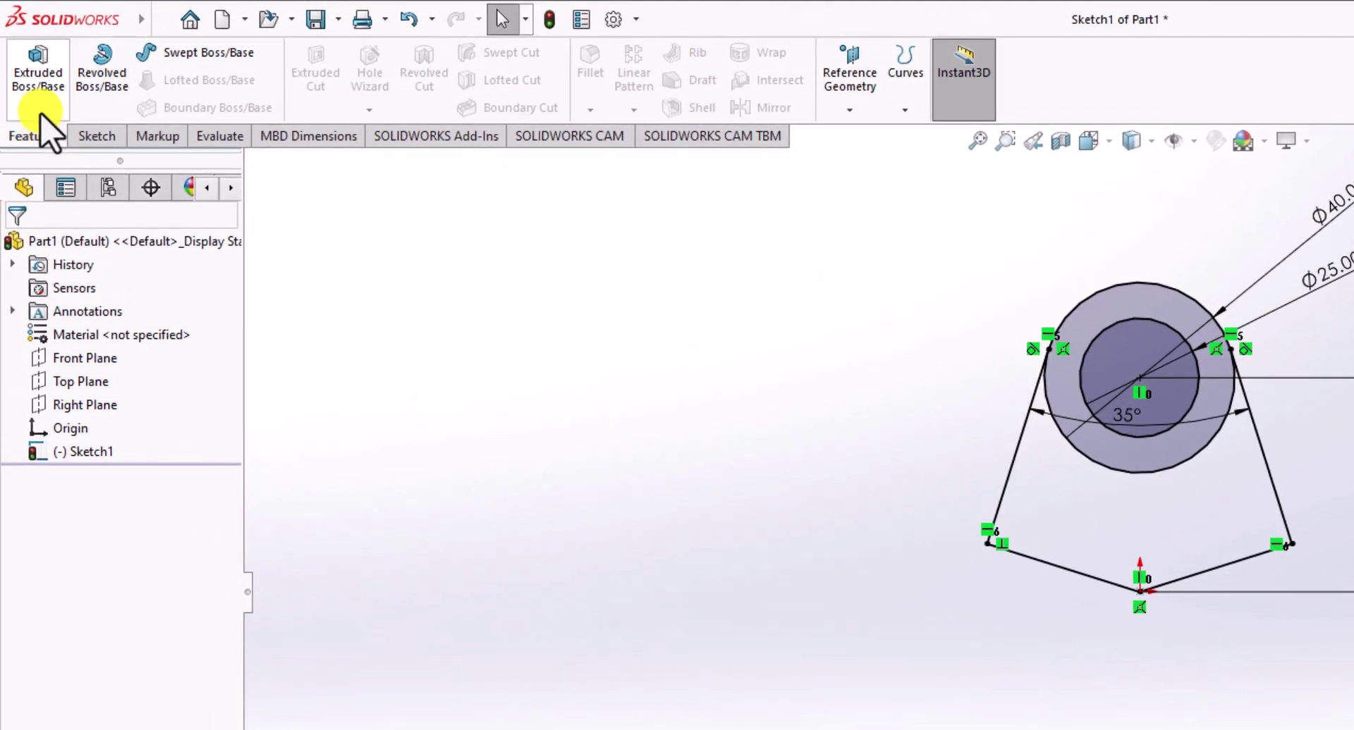
pyautogui.click(33, 56)
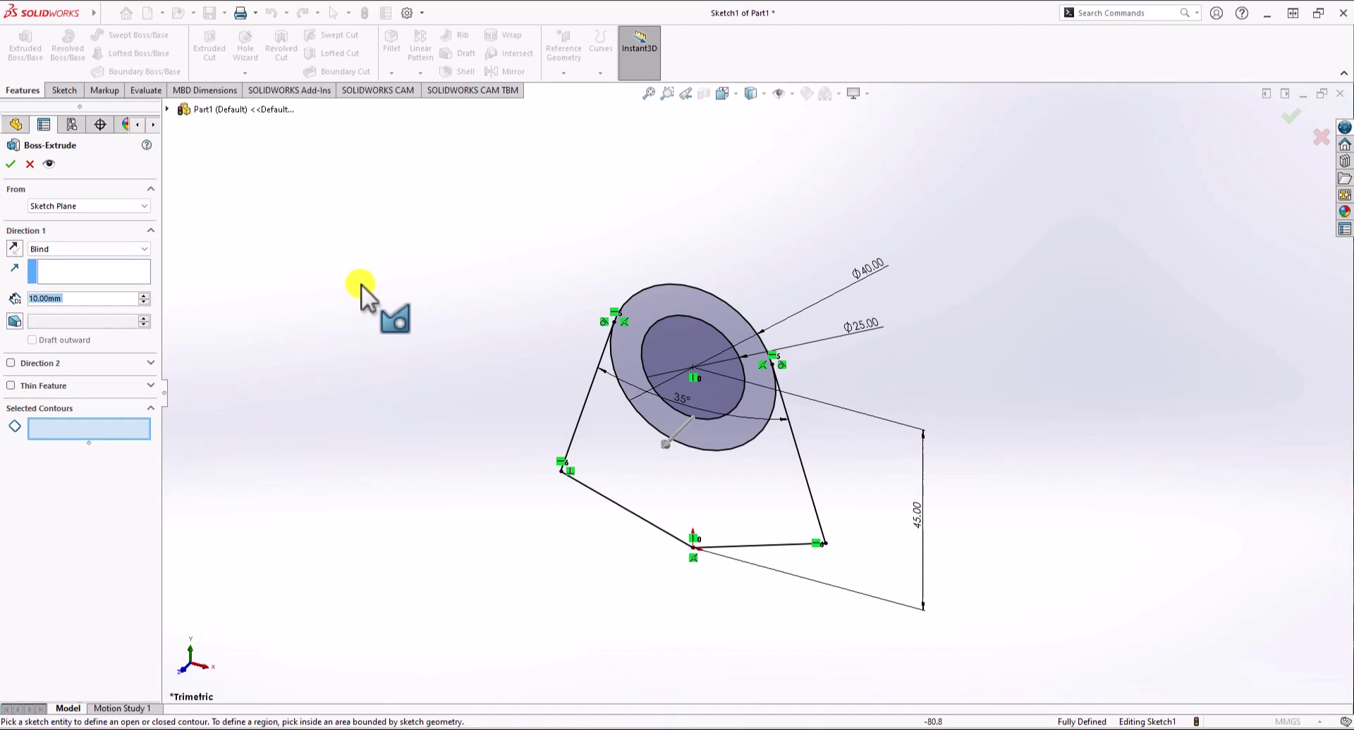
pyautogui.click(654, 302)
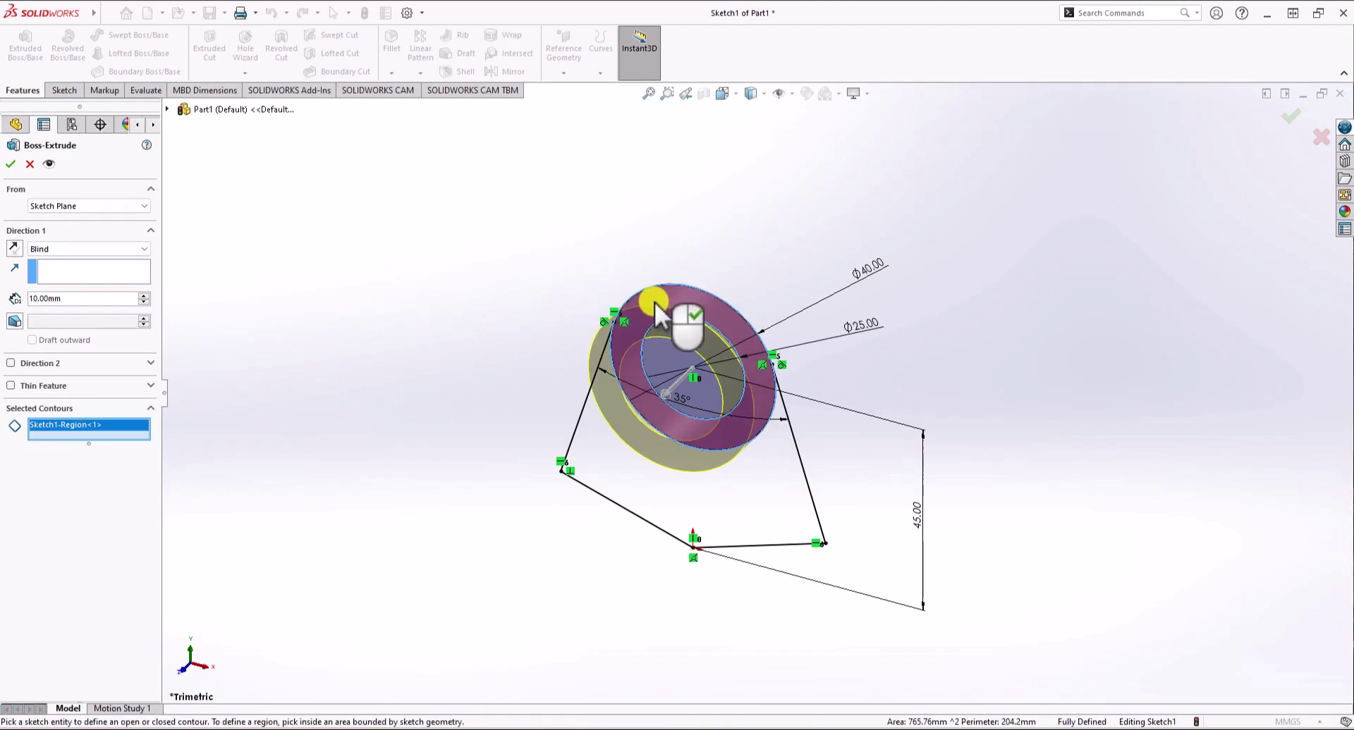
pyautogui.click(622, 460)
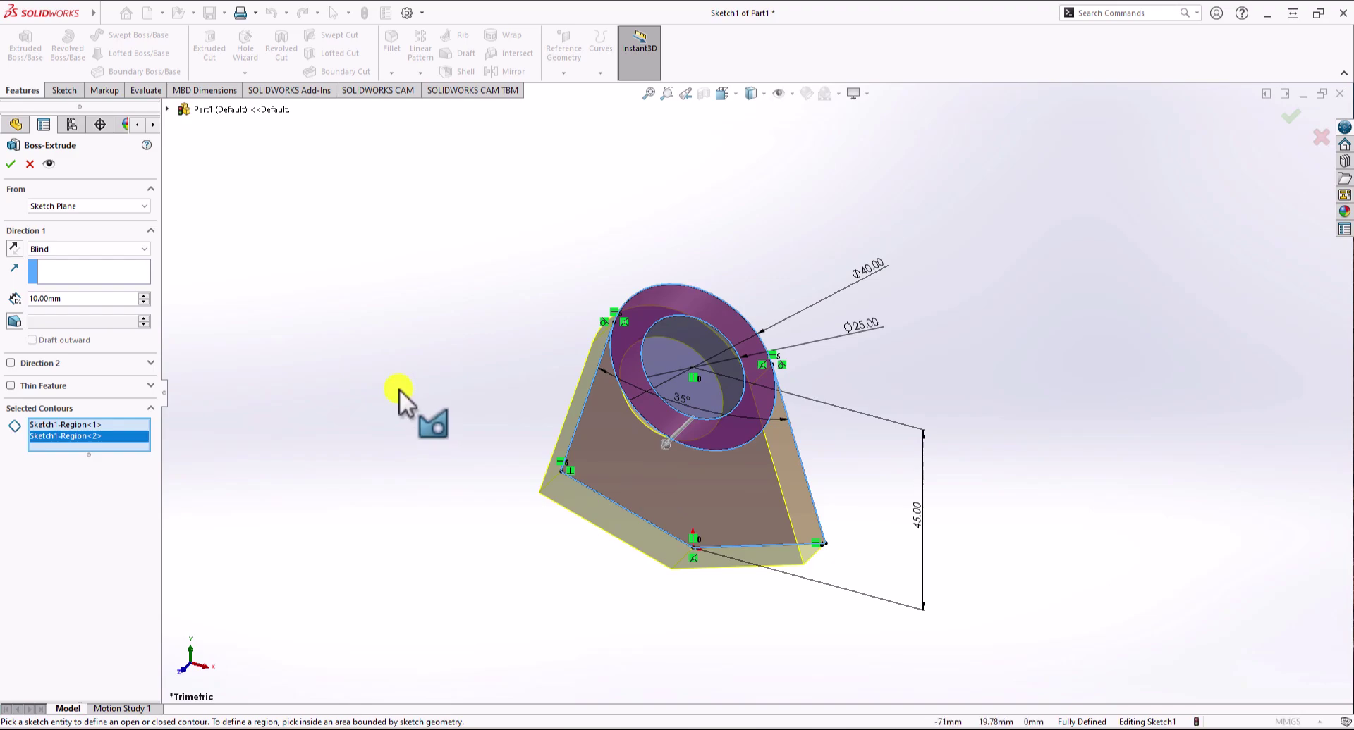
pyautogui.click(90, 298)
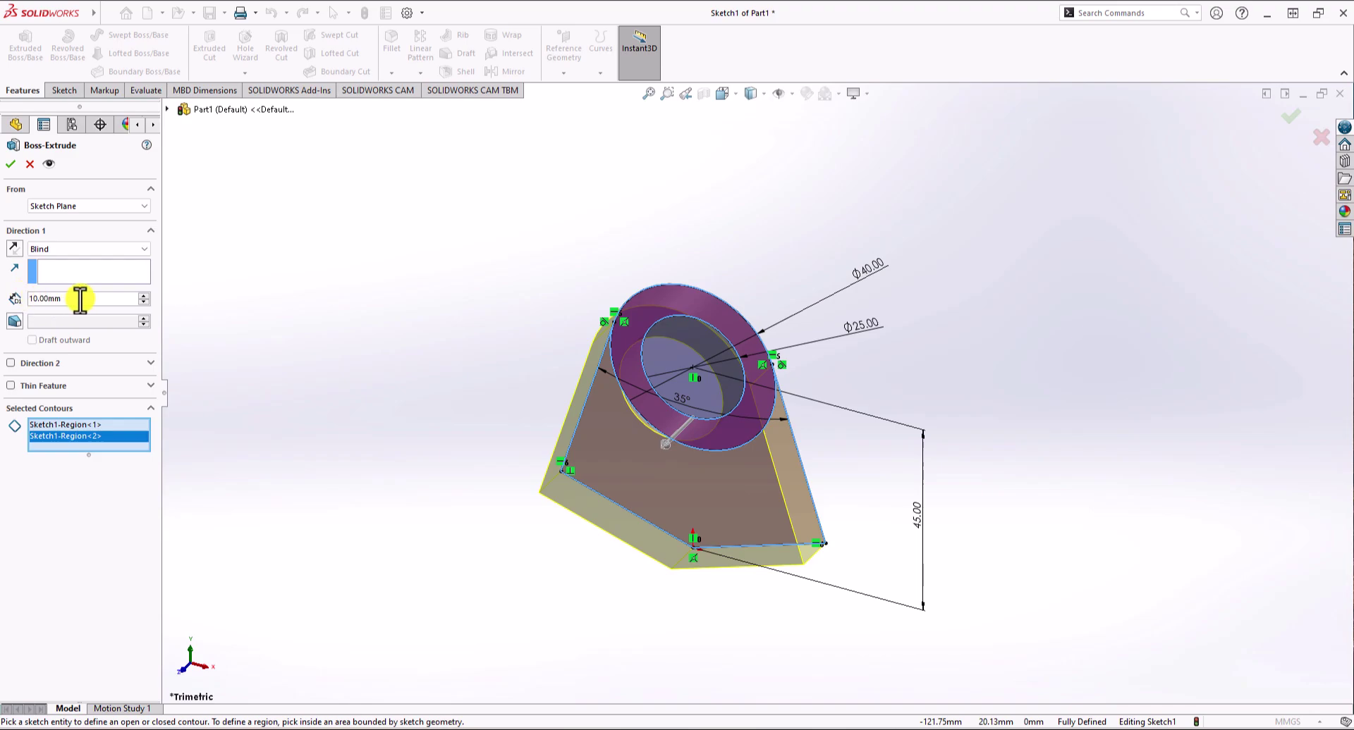
pyautogui.click(13, 165)
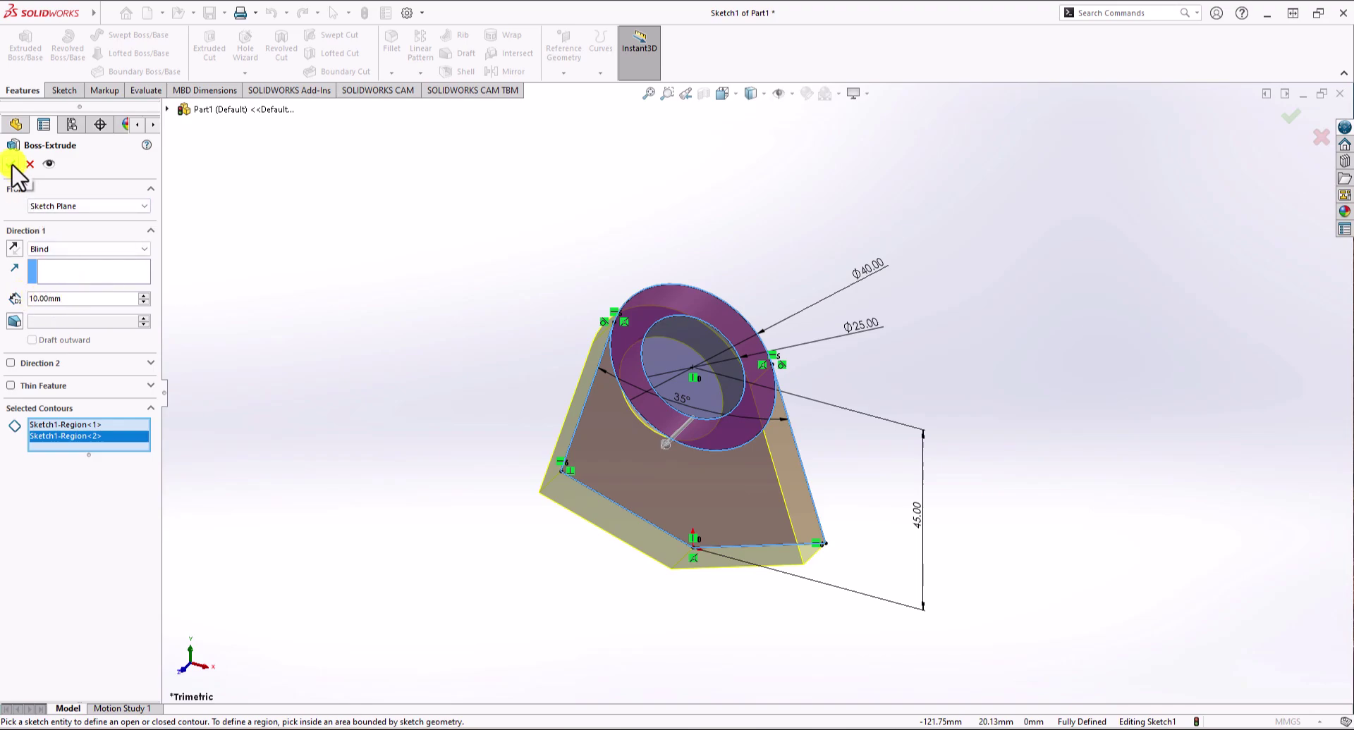
pyautogui.click(374, 337)
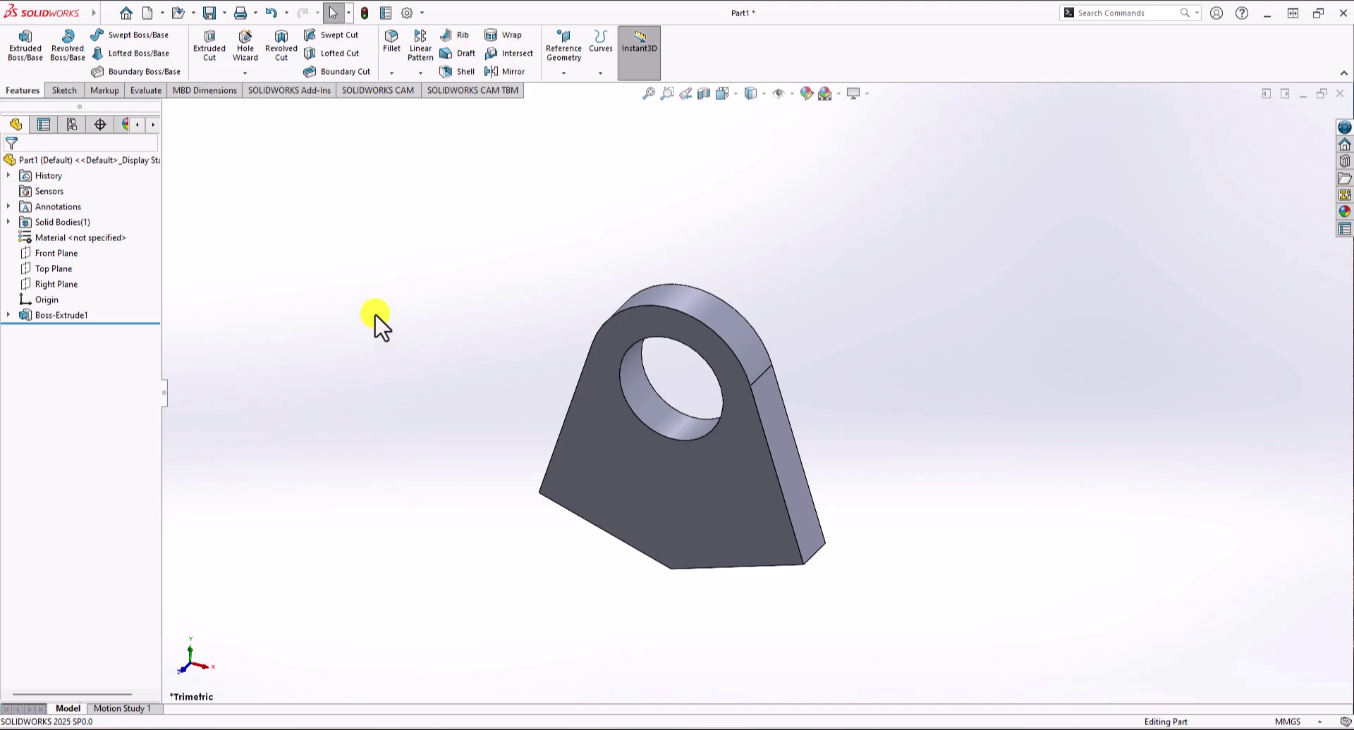
# Start Sketch2 on the lug plate's flat bottom face, orbiting to reach it
pyautogui.click(78, 91)
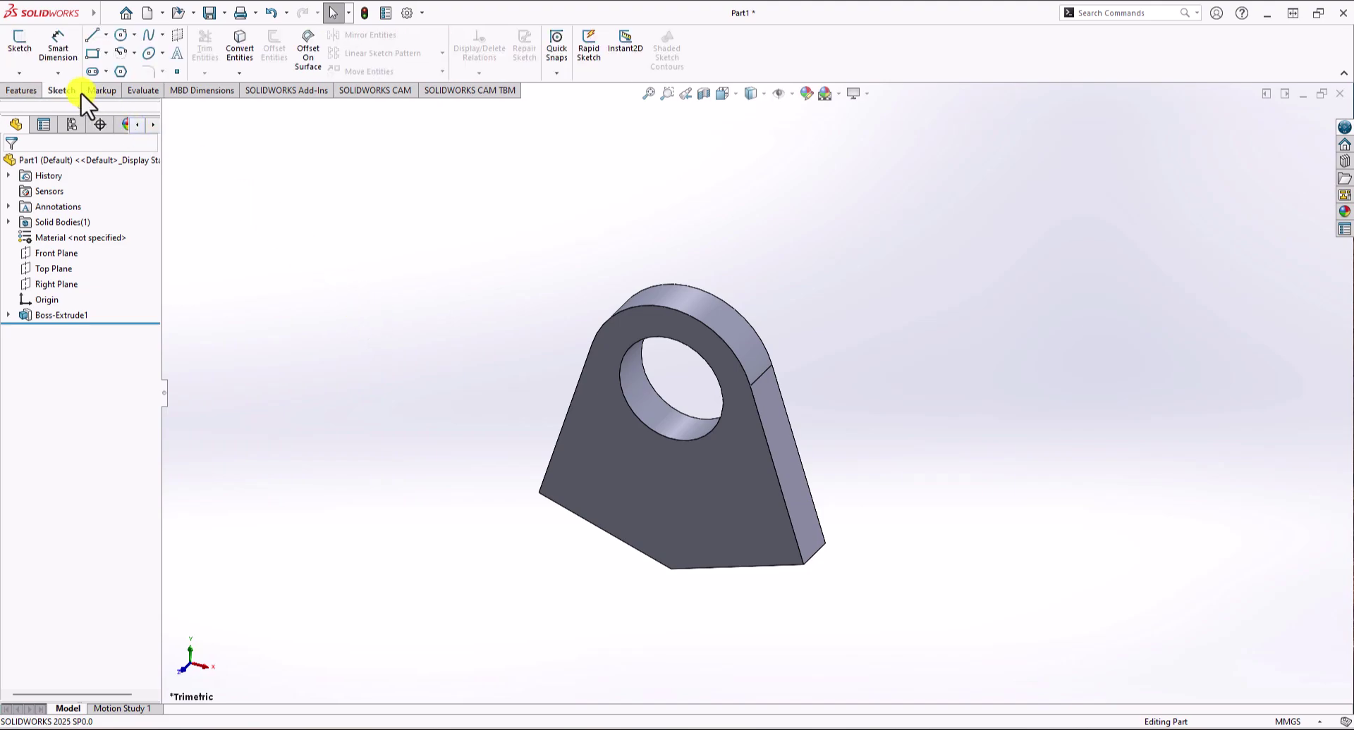
pyautogui.click(28, 53)
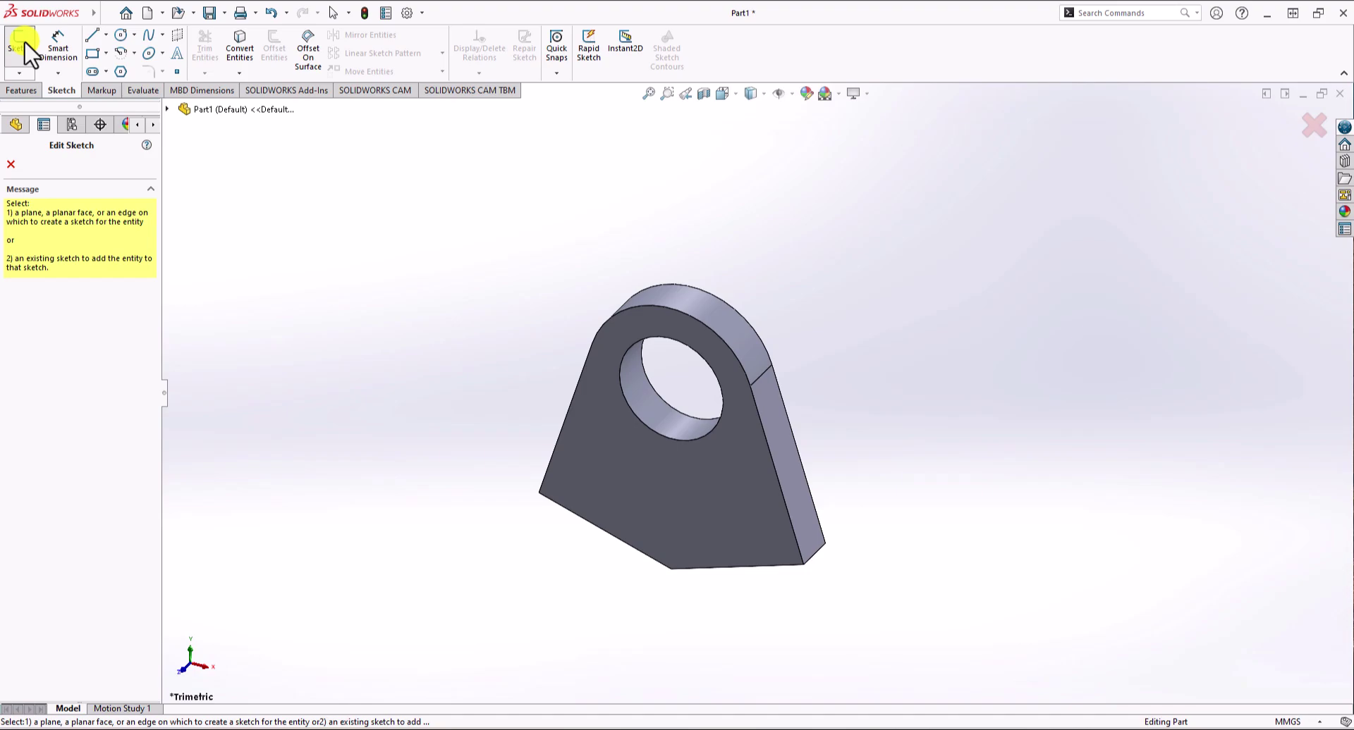
pyautogui.moveTo(475, 444); pyautogui.dragTo(469, 232, button='middle')
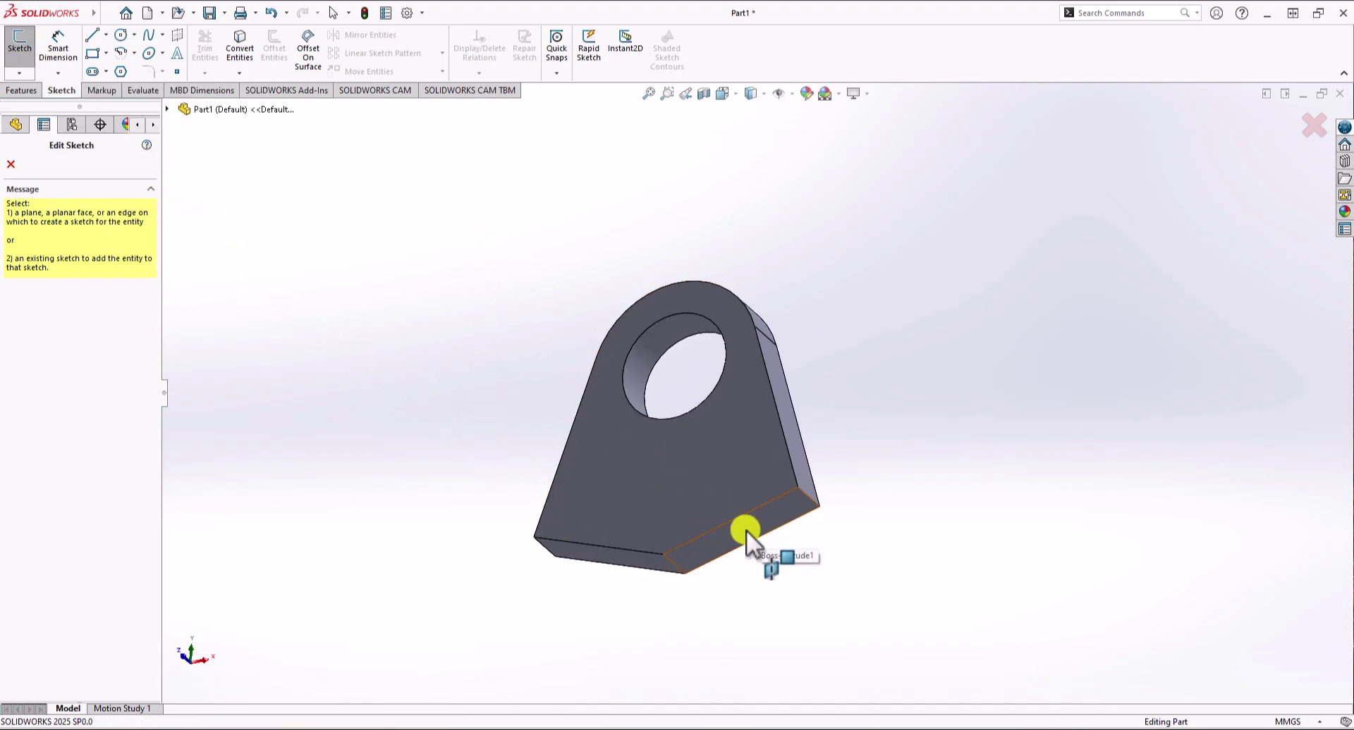
pyautogui.click(769, 519)
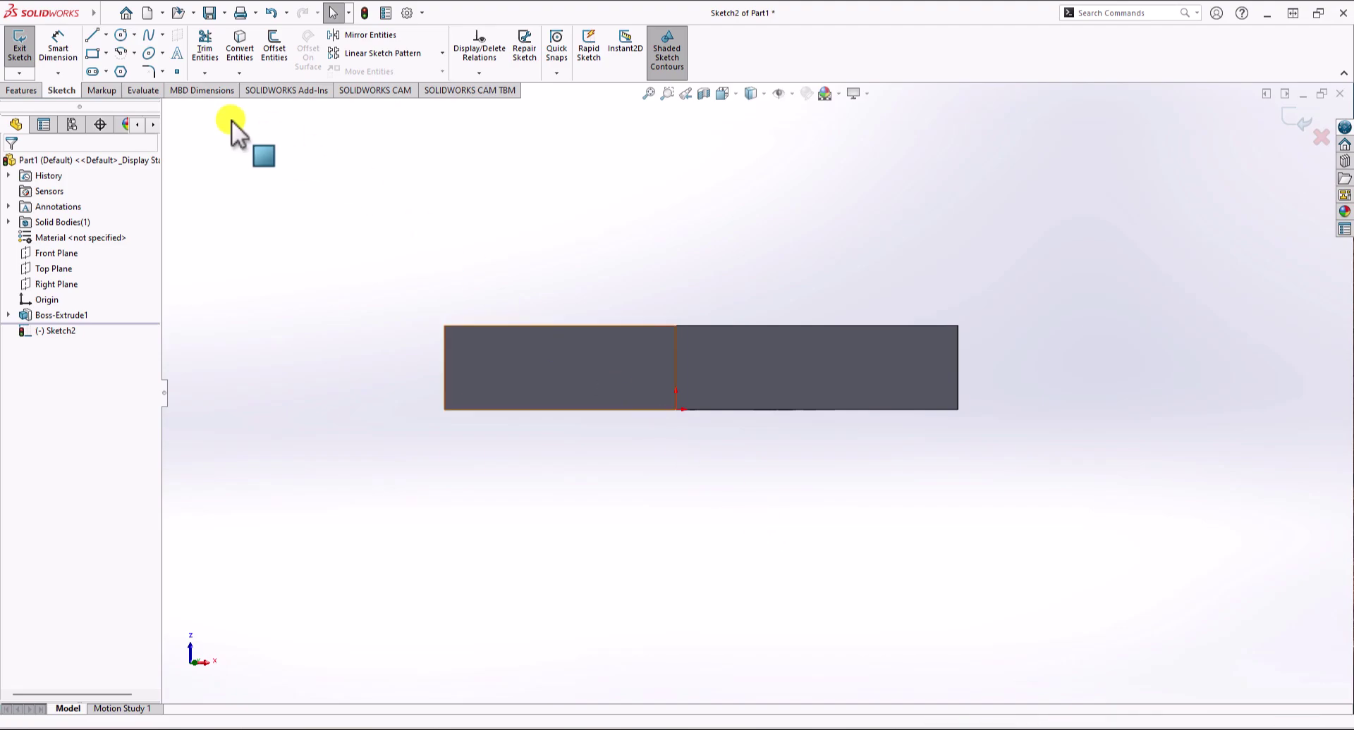
# Draw a vertical line rising up from the plate
pyautogui.click(92, 36)
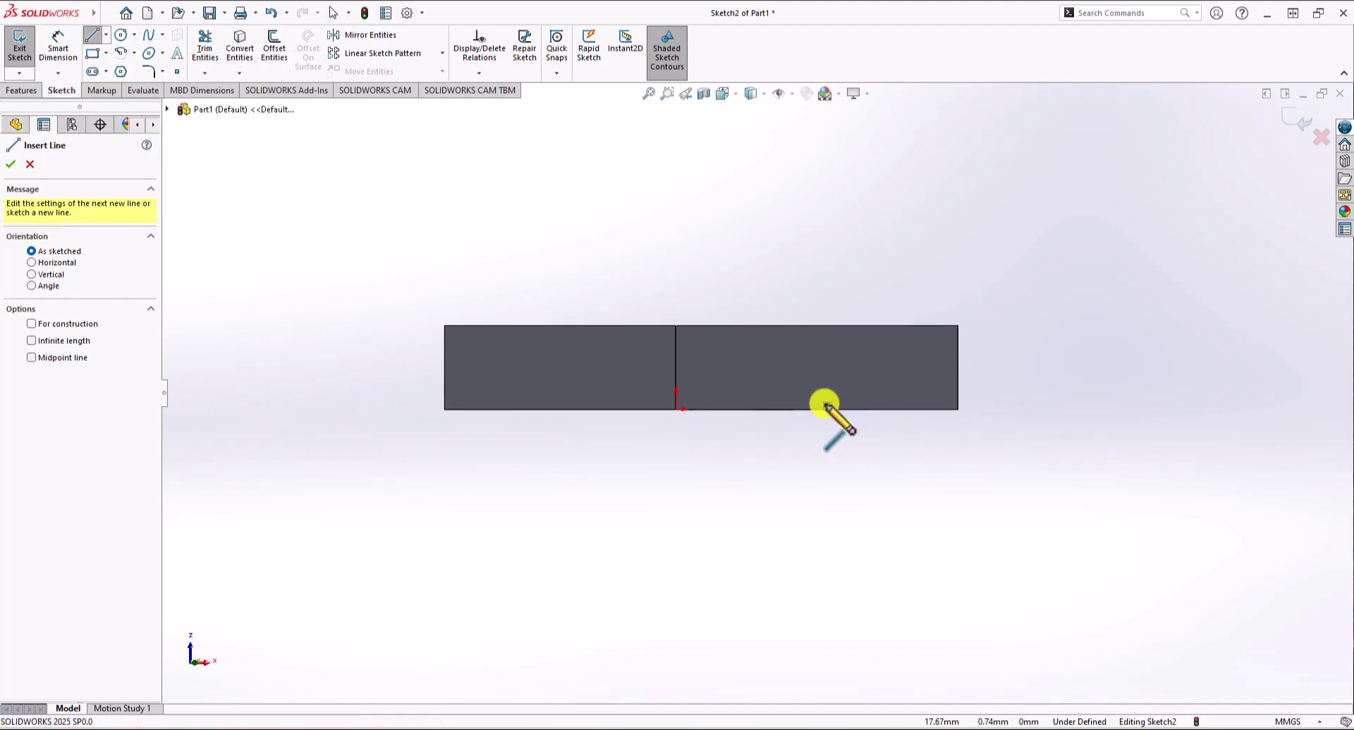
pyautogui.moveTo(839, 409); pyautogui.dragTo(839, 185)
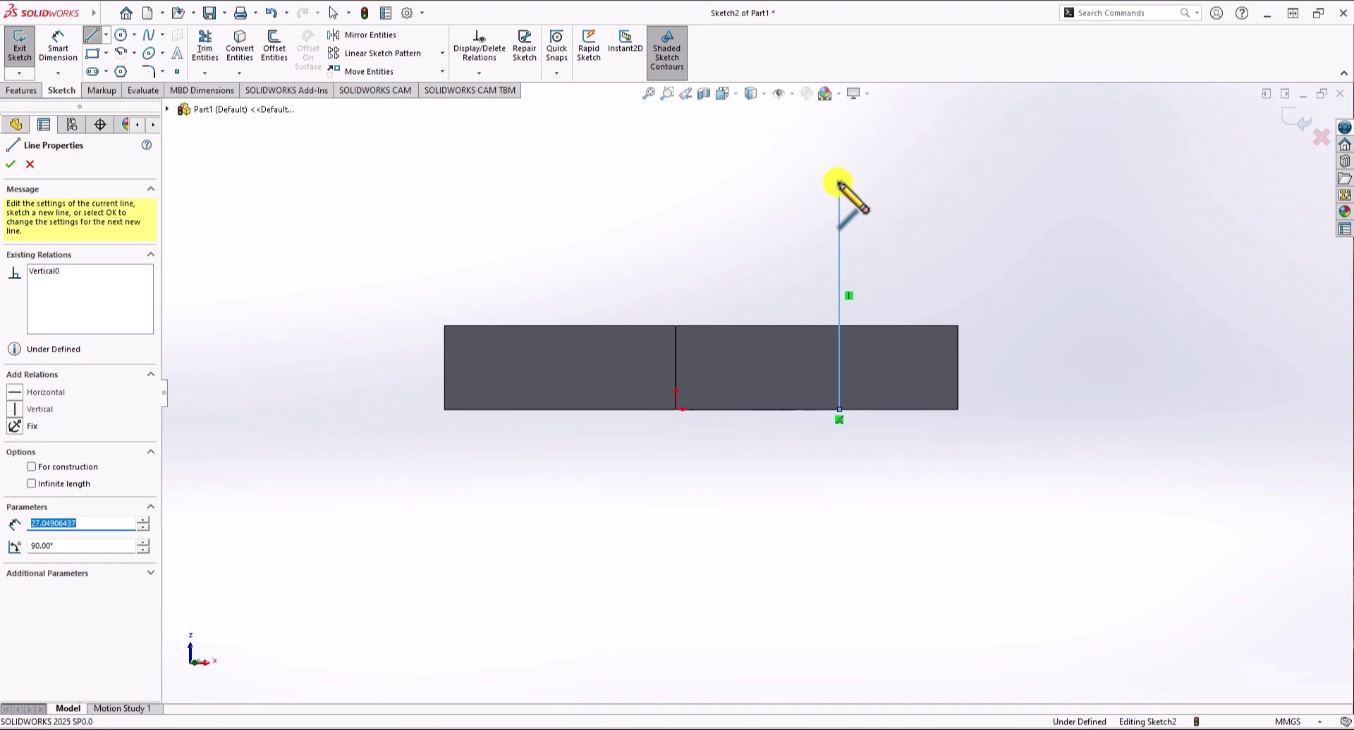
pyautogui.press('Escape')
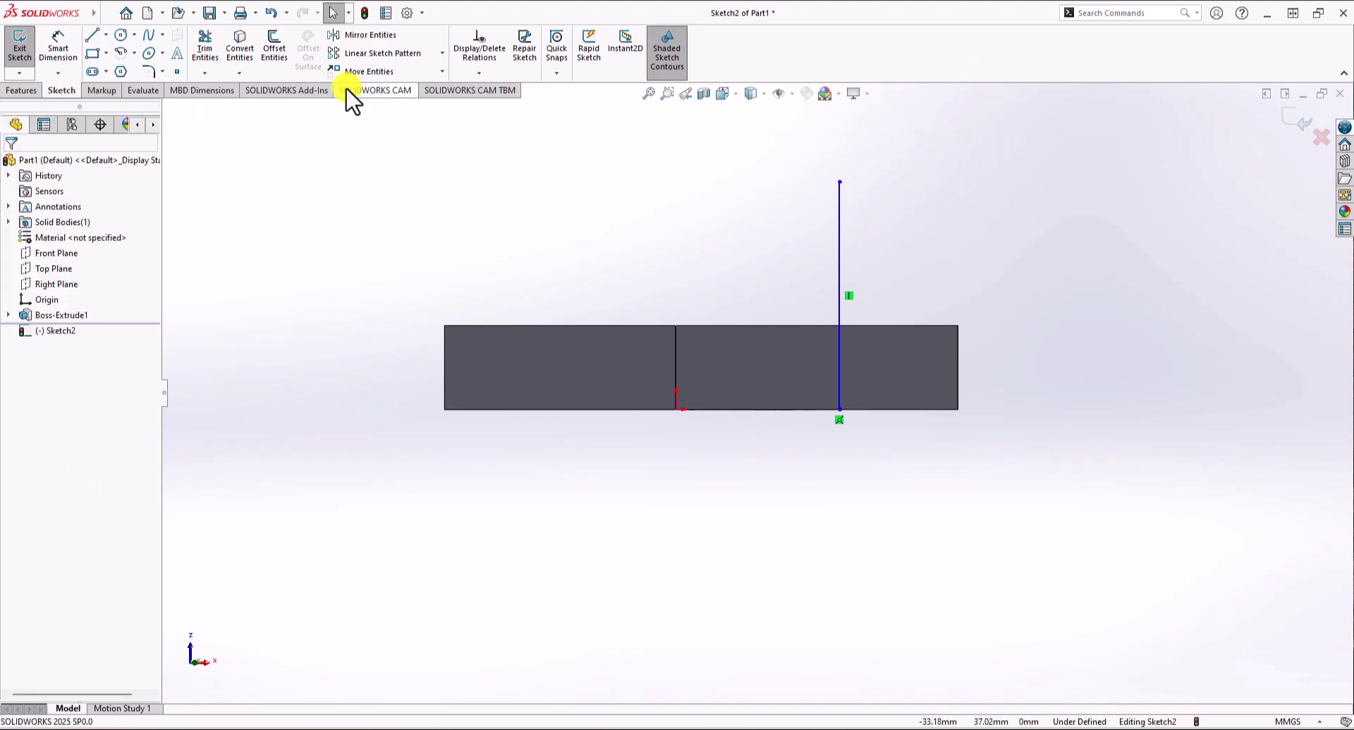
# Draw two concentric circles: a small hole circle and an outer circle reaching the line's top
pyautogui.click(121, 37)
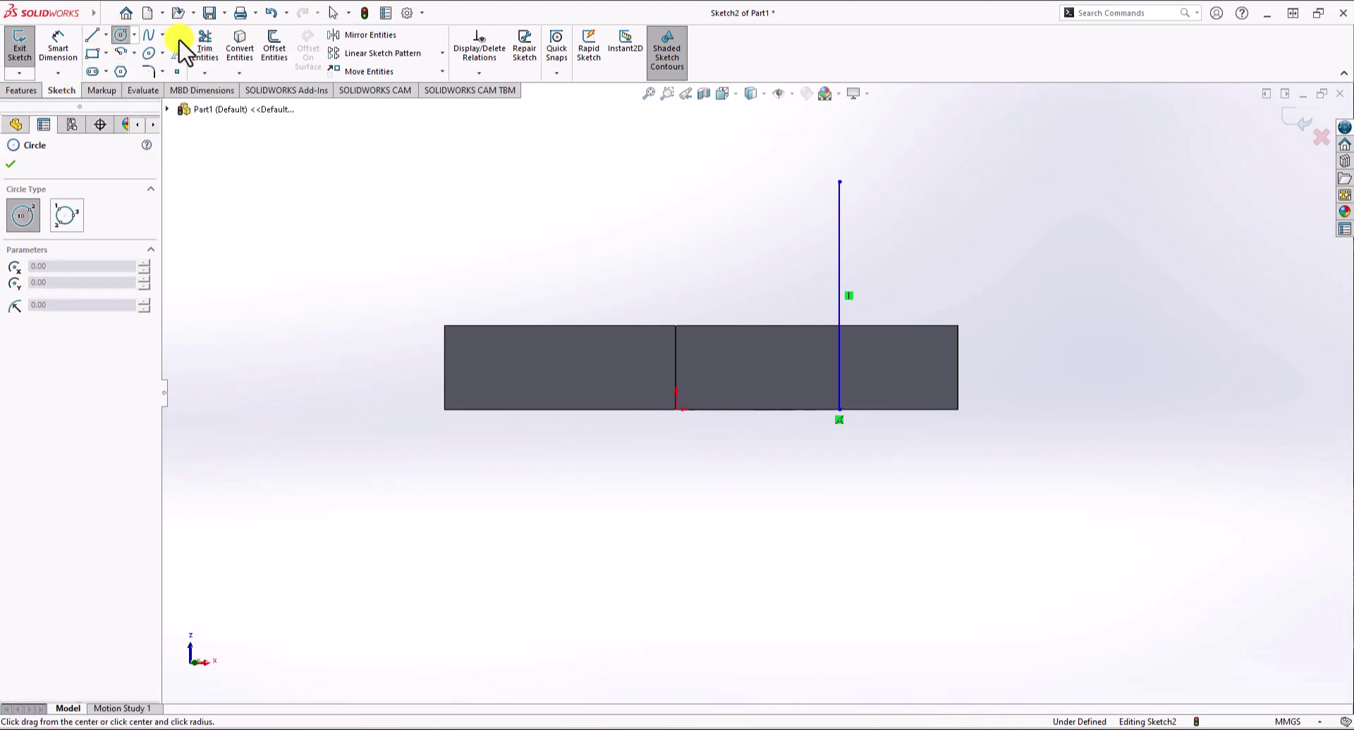
pyautogui.click(920, 181)
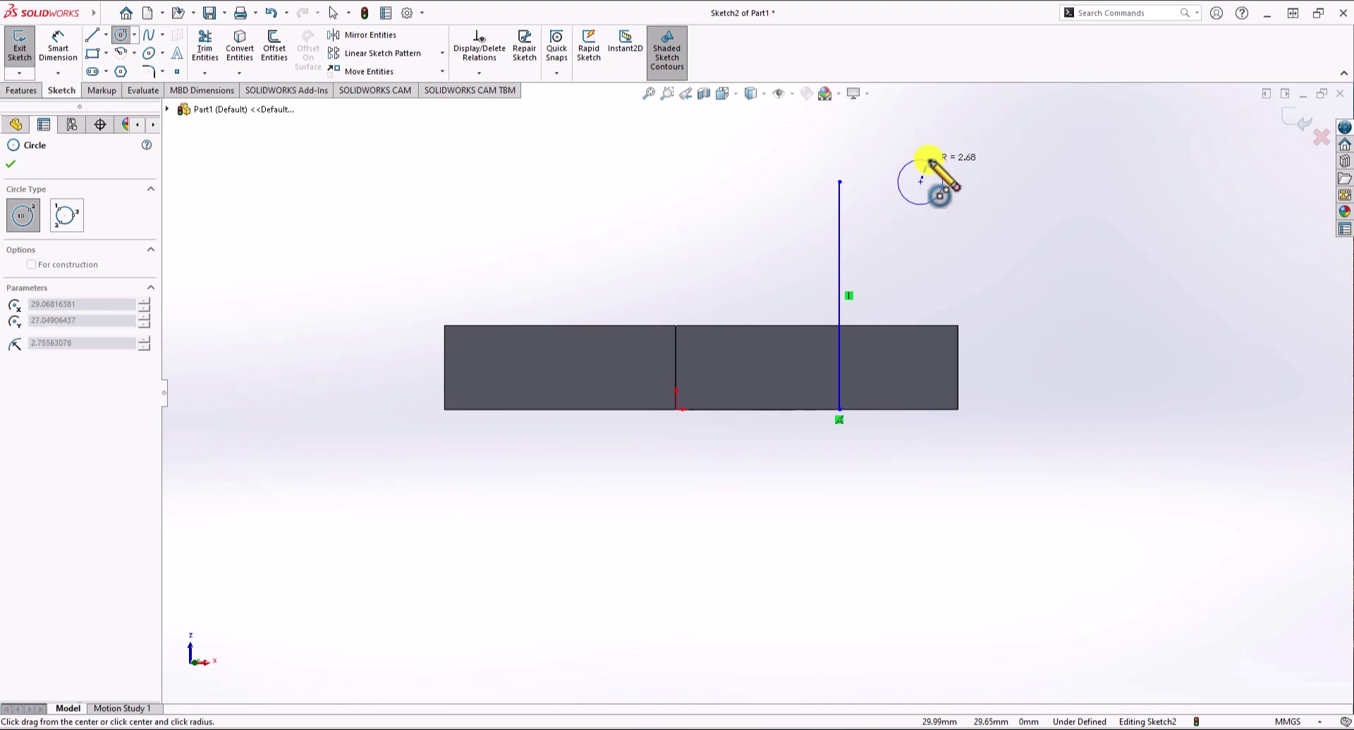
pyautogui.click(934, 152)
pyautogui.click(920, 181)
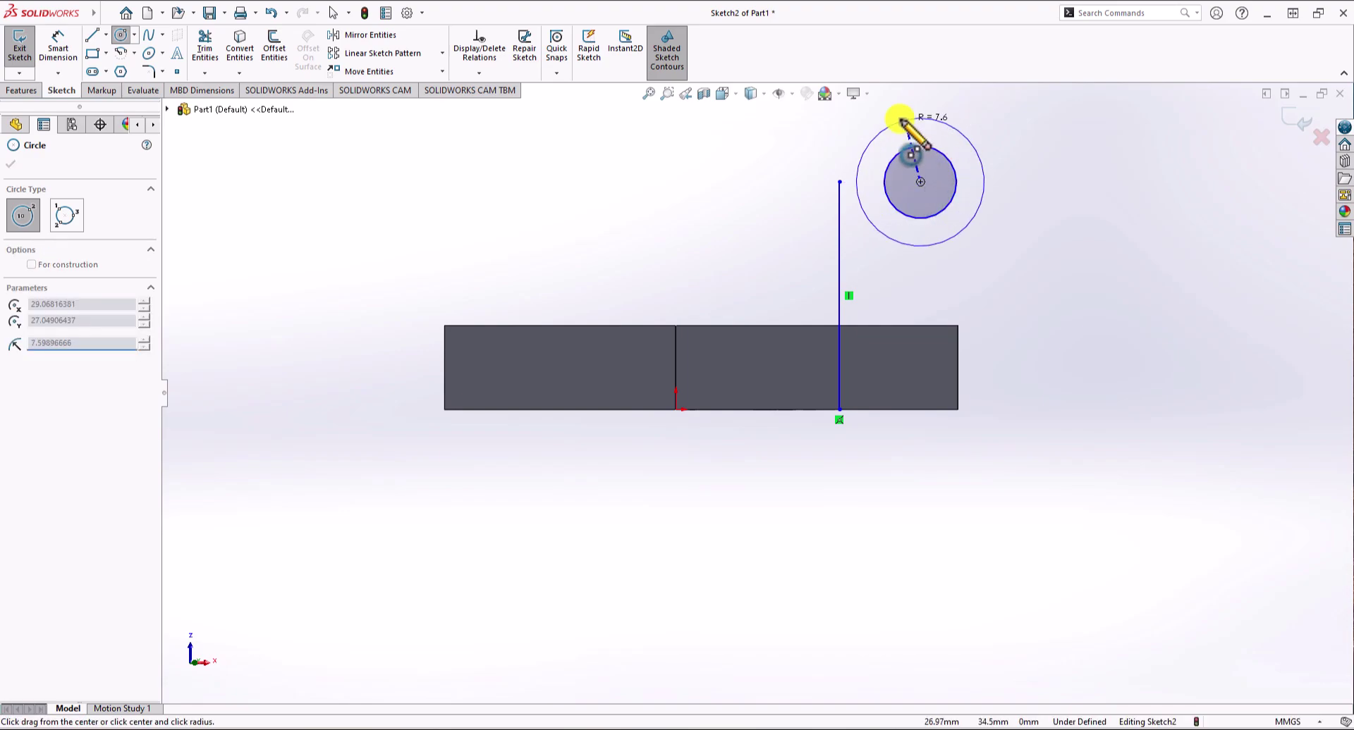
pyautogui.click(839, 182)
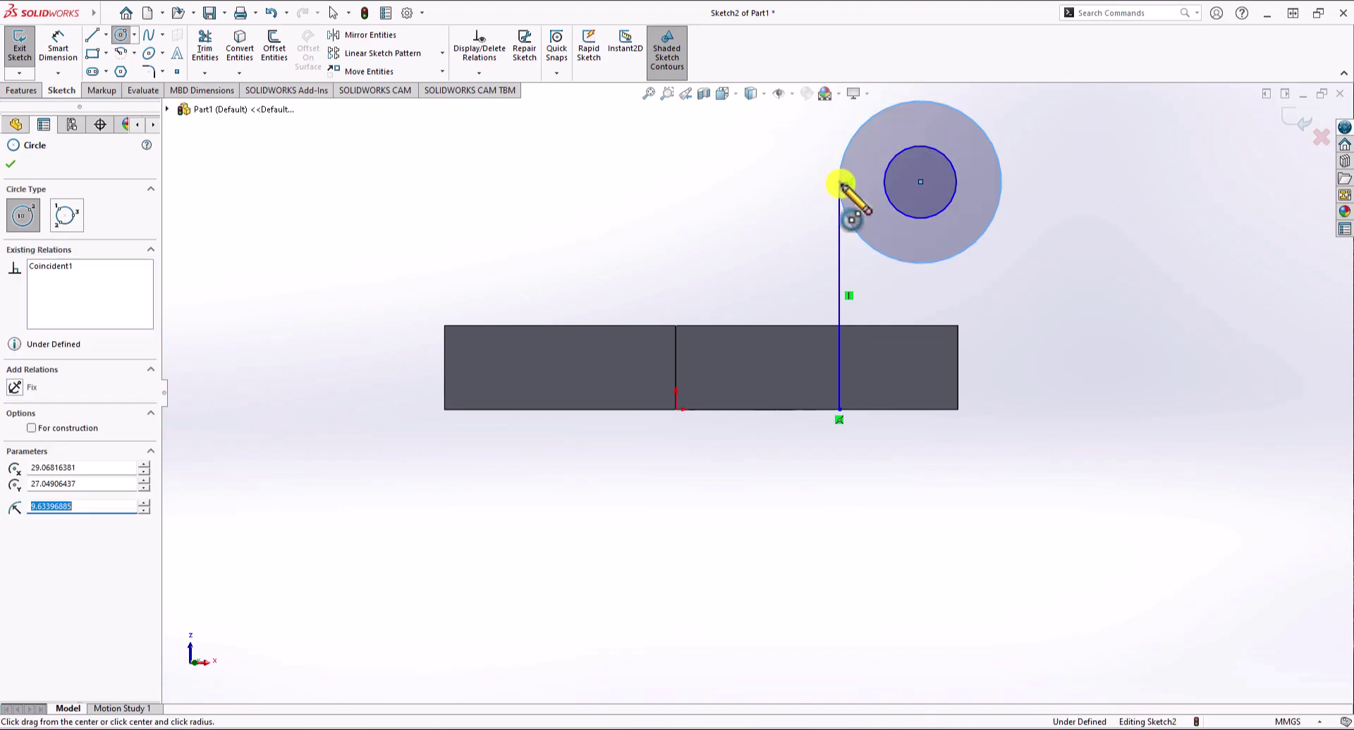
pyautogui.press('Escape')
pyautogui.scroll(2, 658, 242)
pyautogui.scroll(-2, 997, 289)
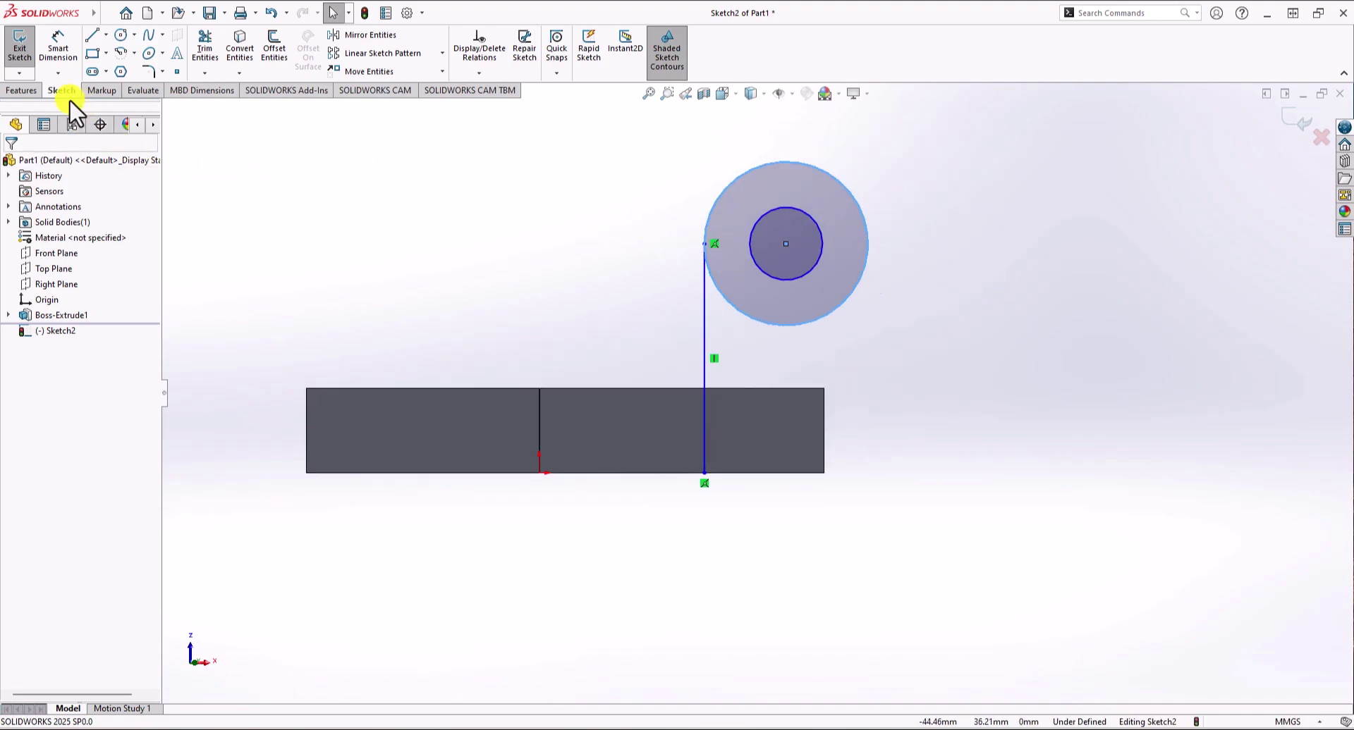
# Draw a vertical line down the big circle's right side and a horizontal bottom line closing the profile
pyautogui.click(91, 37)
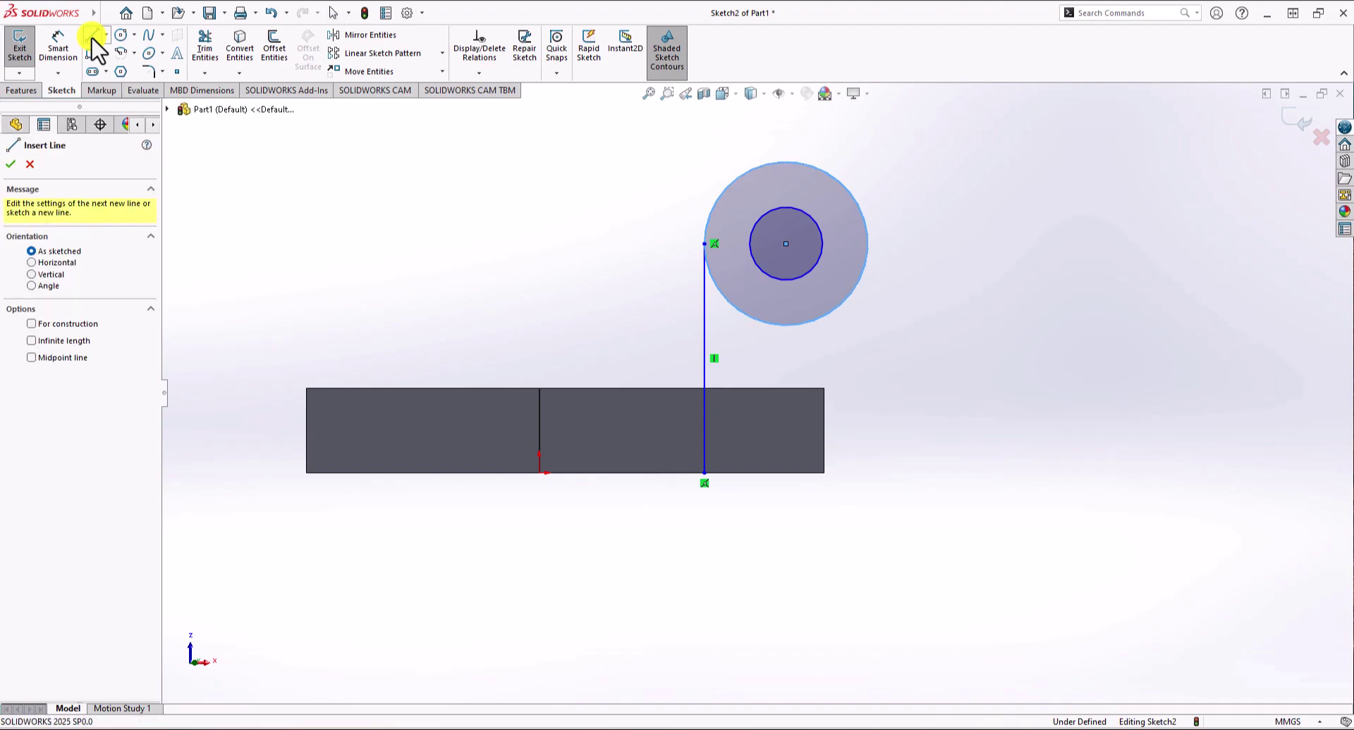
pyautogui.click(867, 244)
pyautogui.click(868, 472)
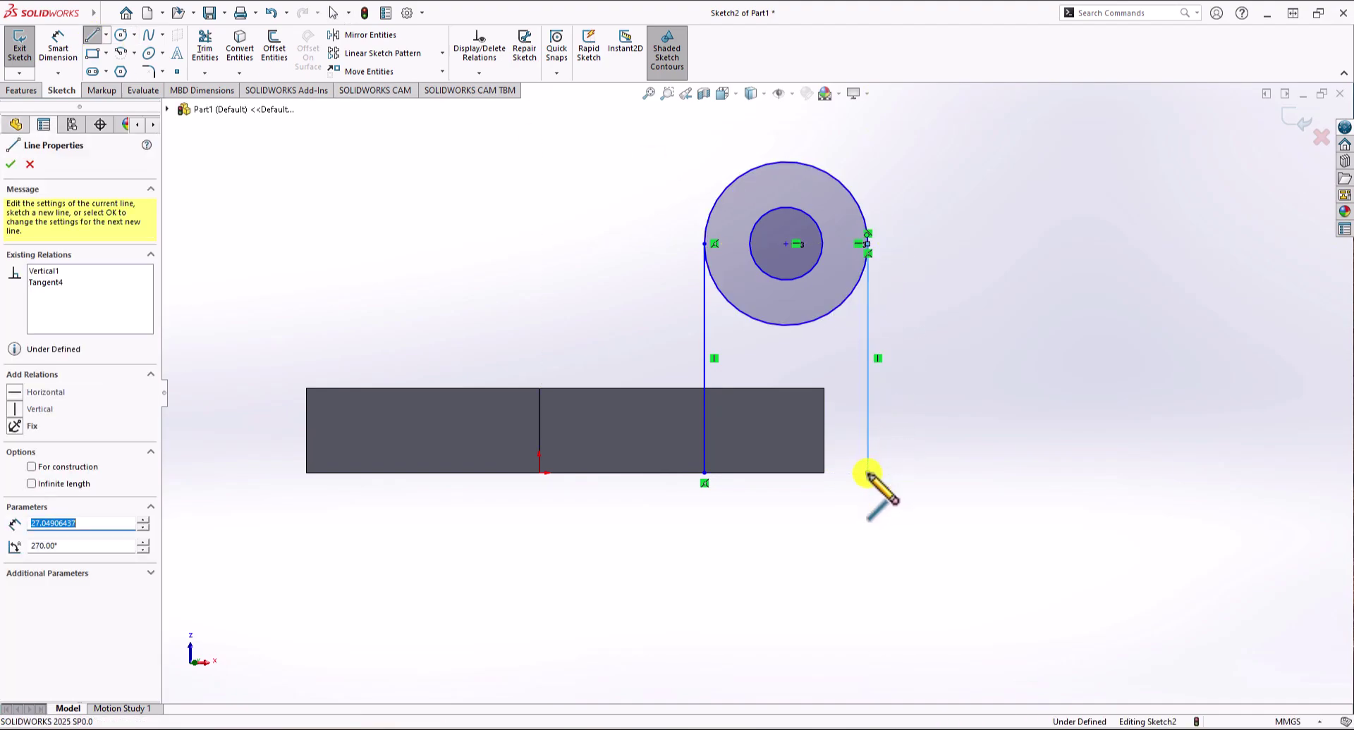
pyautogui.click(705, 472)
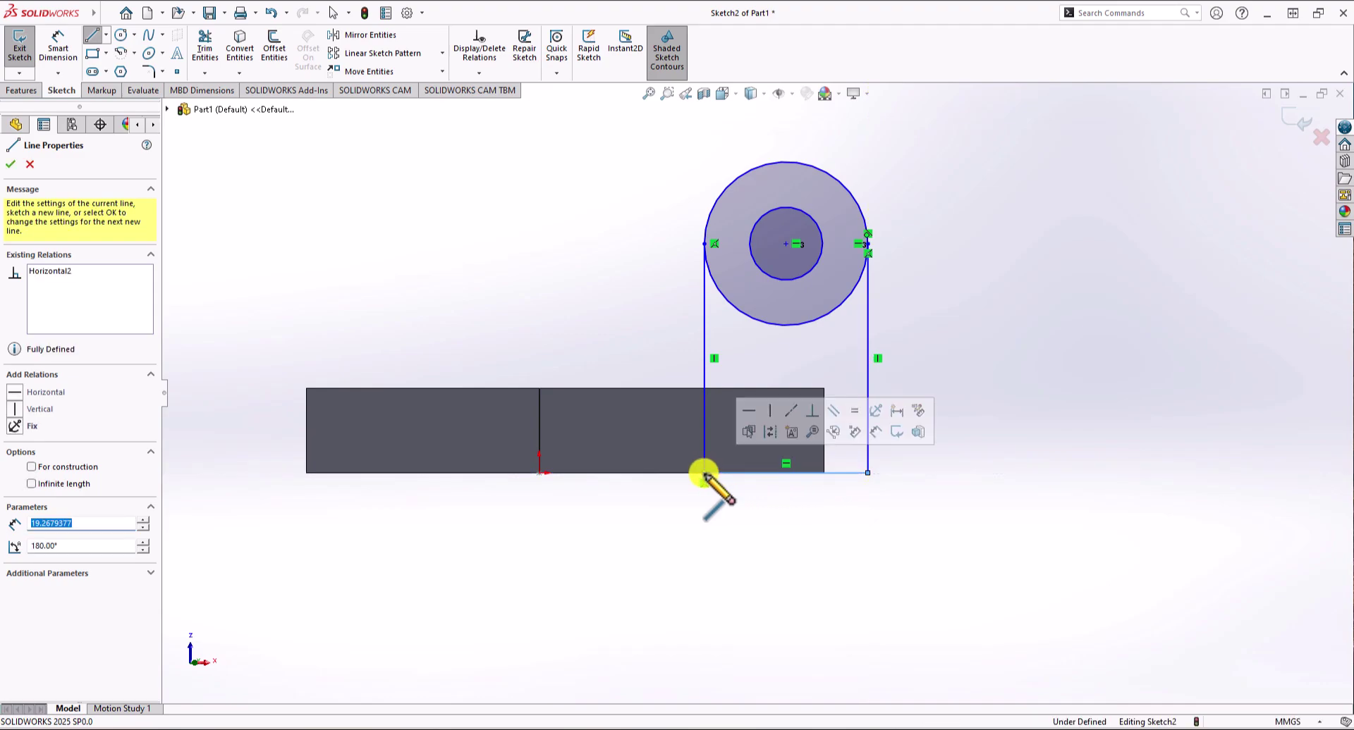
pyautogui.press('Escape')
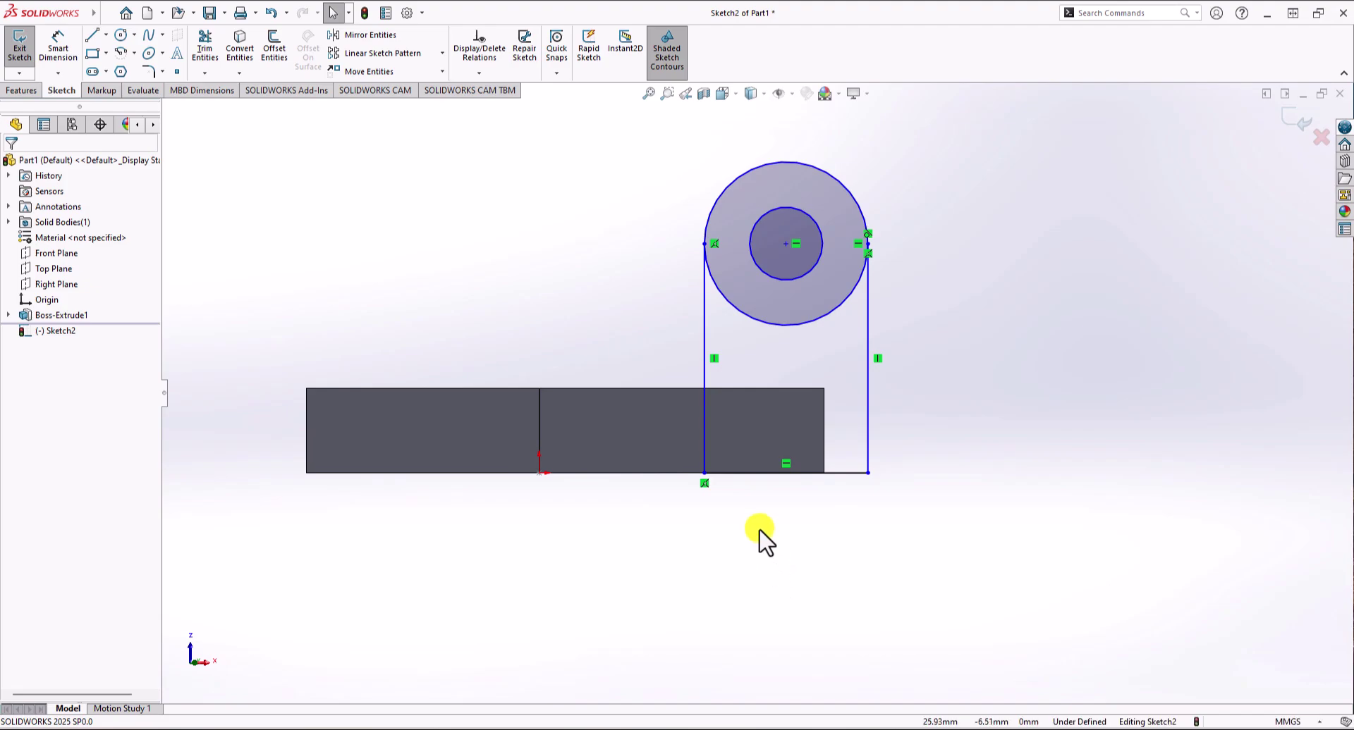
# Dimension the inner circle to Ø22 and the outer circle to Ø36 (entered as 18*2)
pyautogui.click(67, 69)
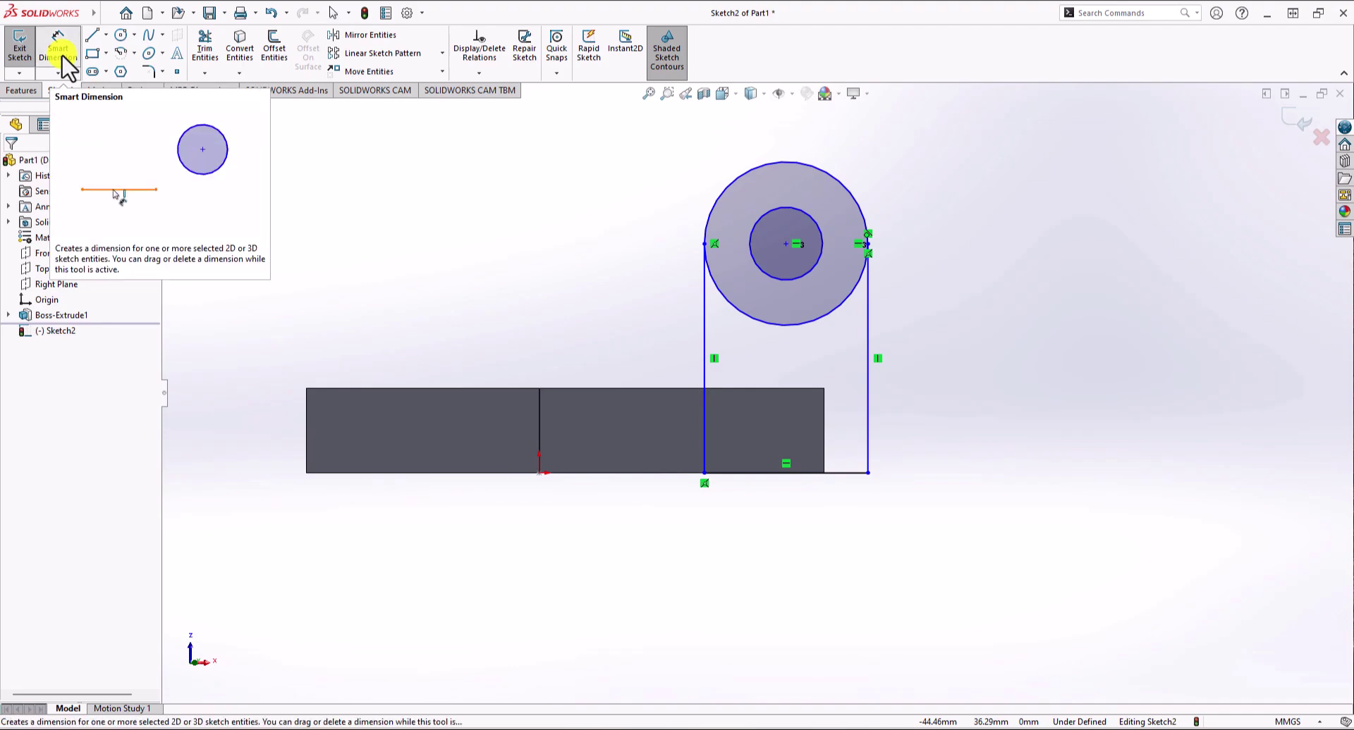
pyautogui.click(815, 226)
pyautogui.click(919, 155)
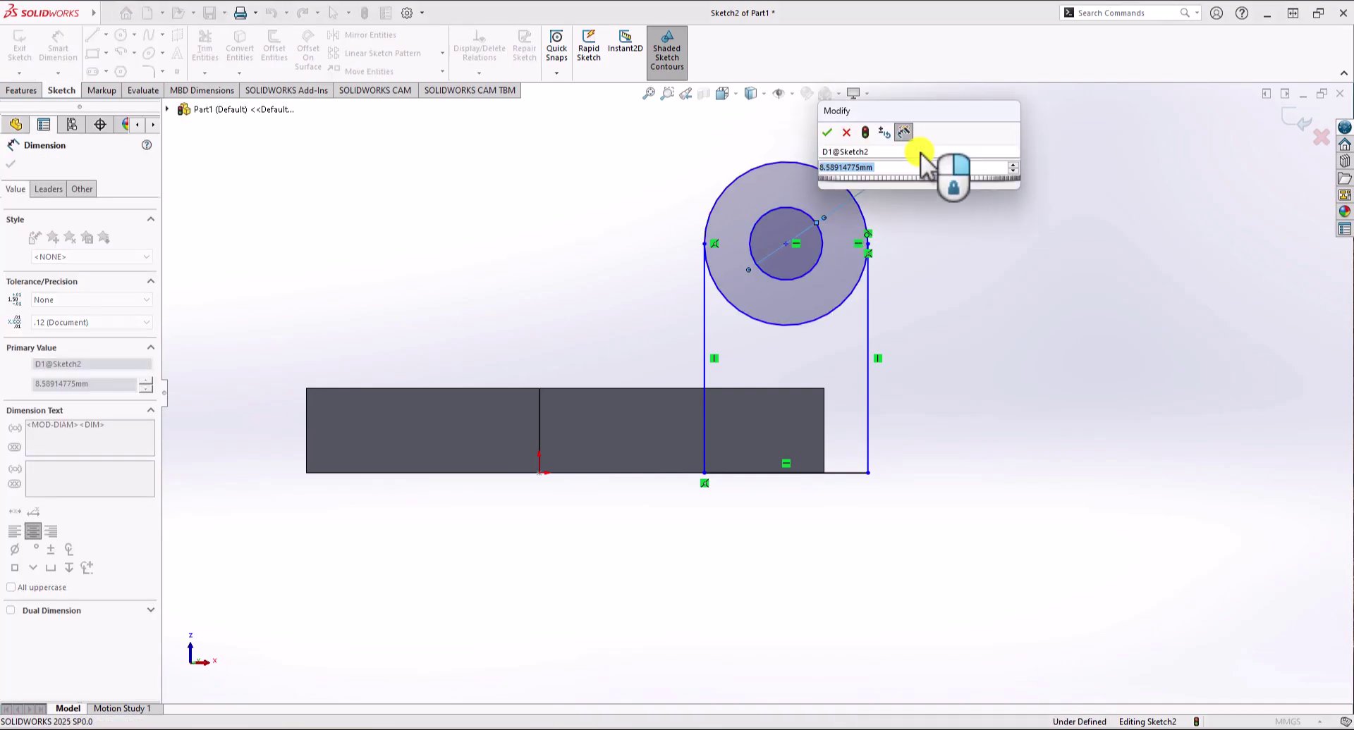
pyautogui.write('22')
pyautogui.press('Return')
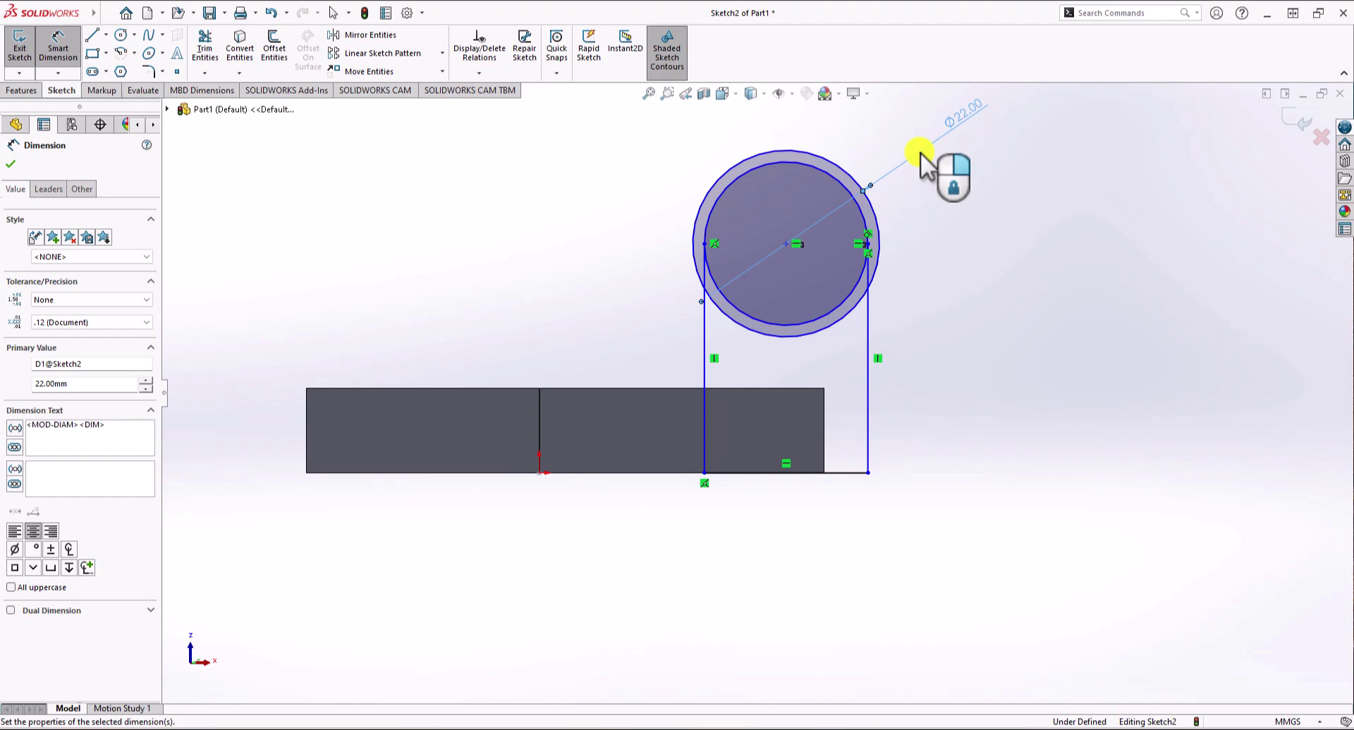
pyautogui.click(827, 176)
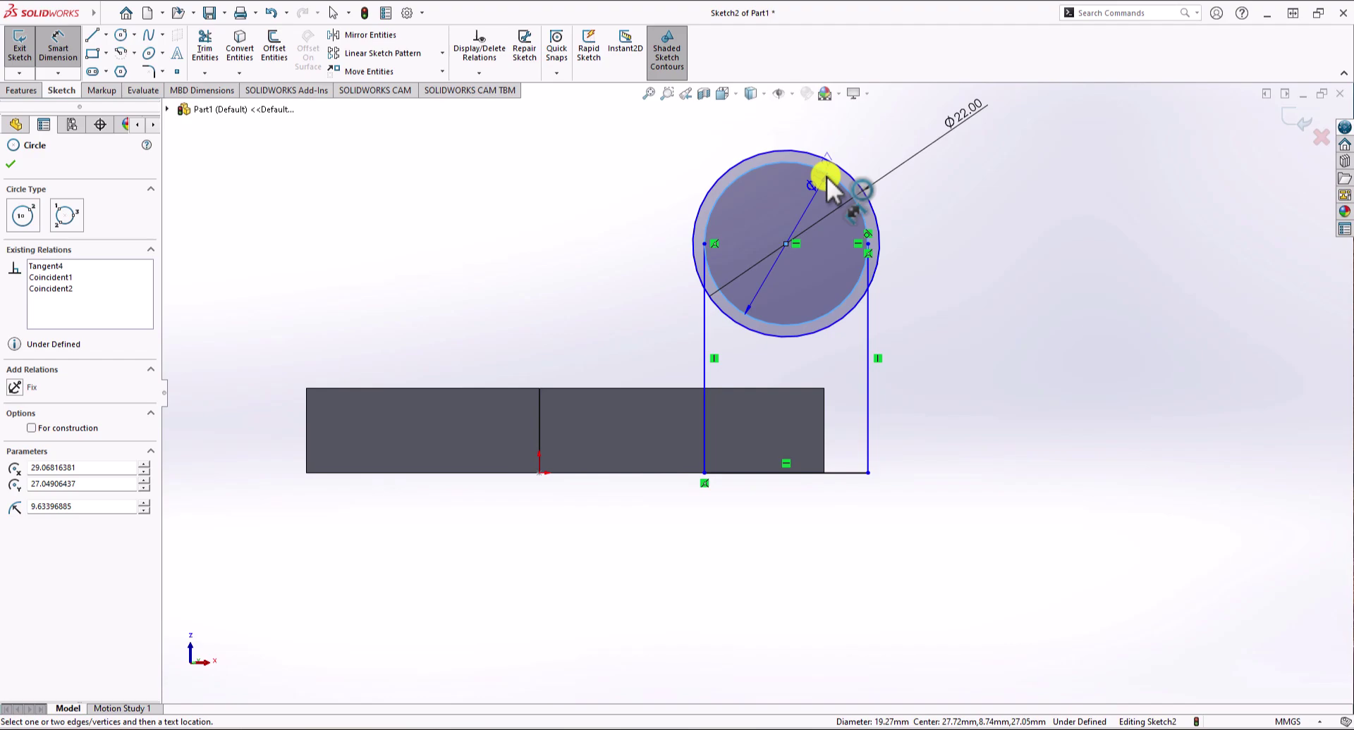
pyautogui.click(827, 176)
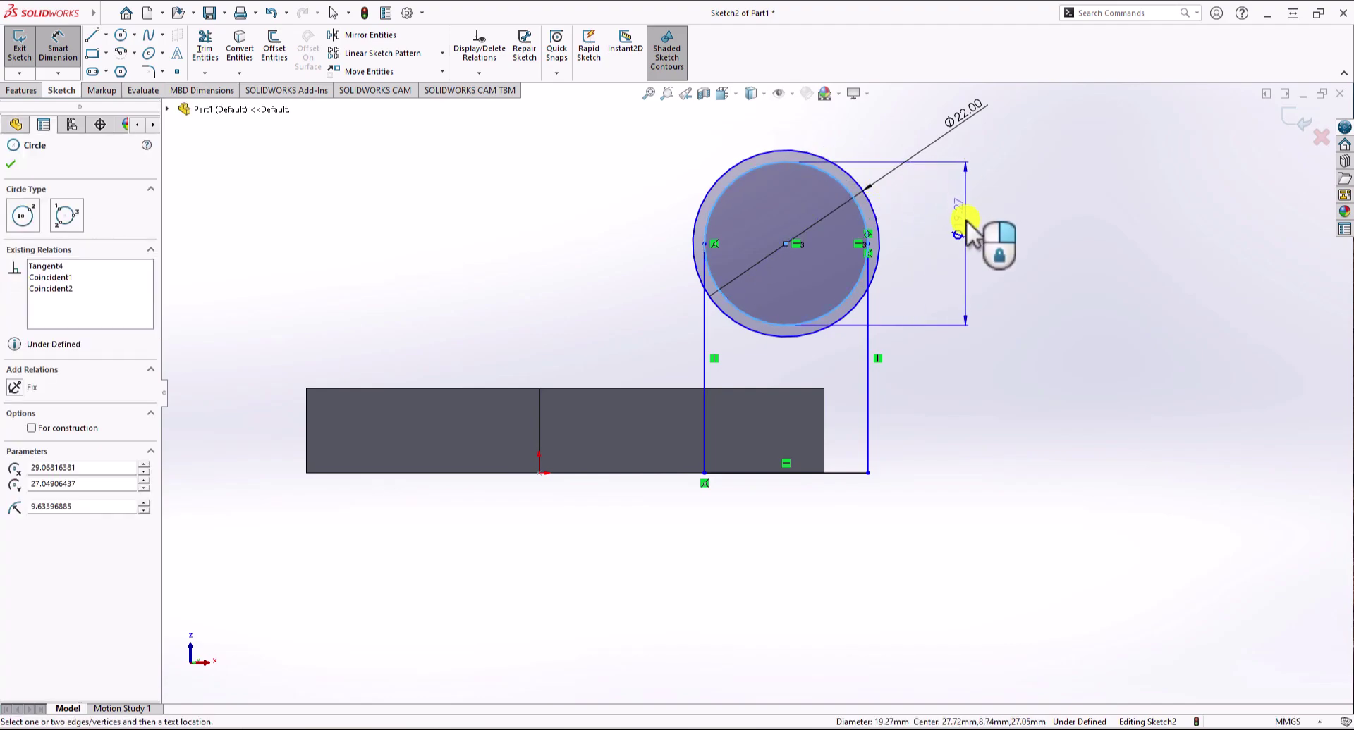
pyautogui.click(966, 220)
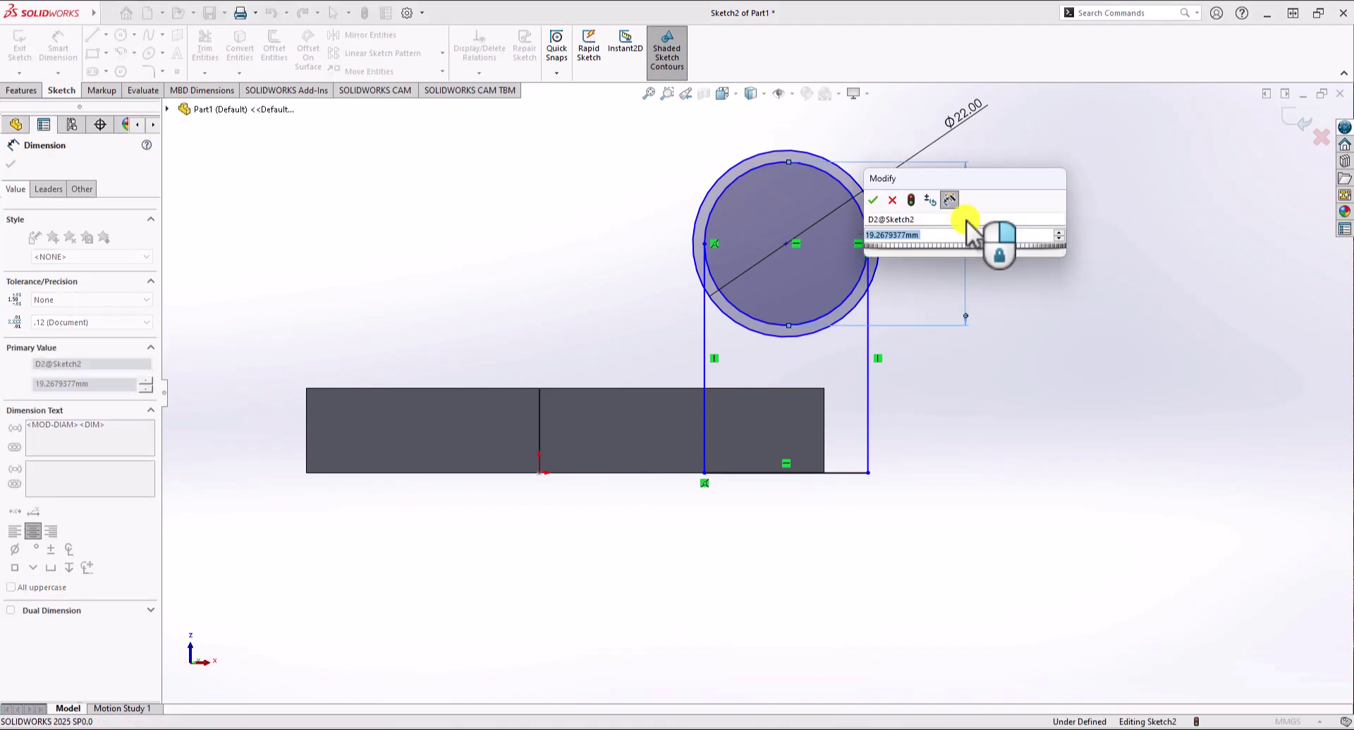
pyautogui.write('18*2')
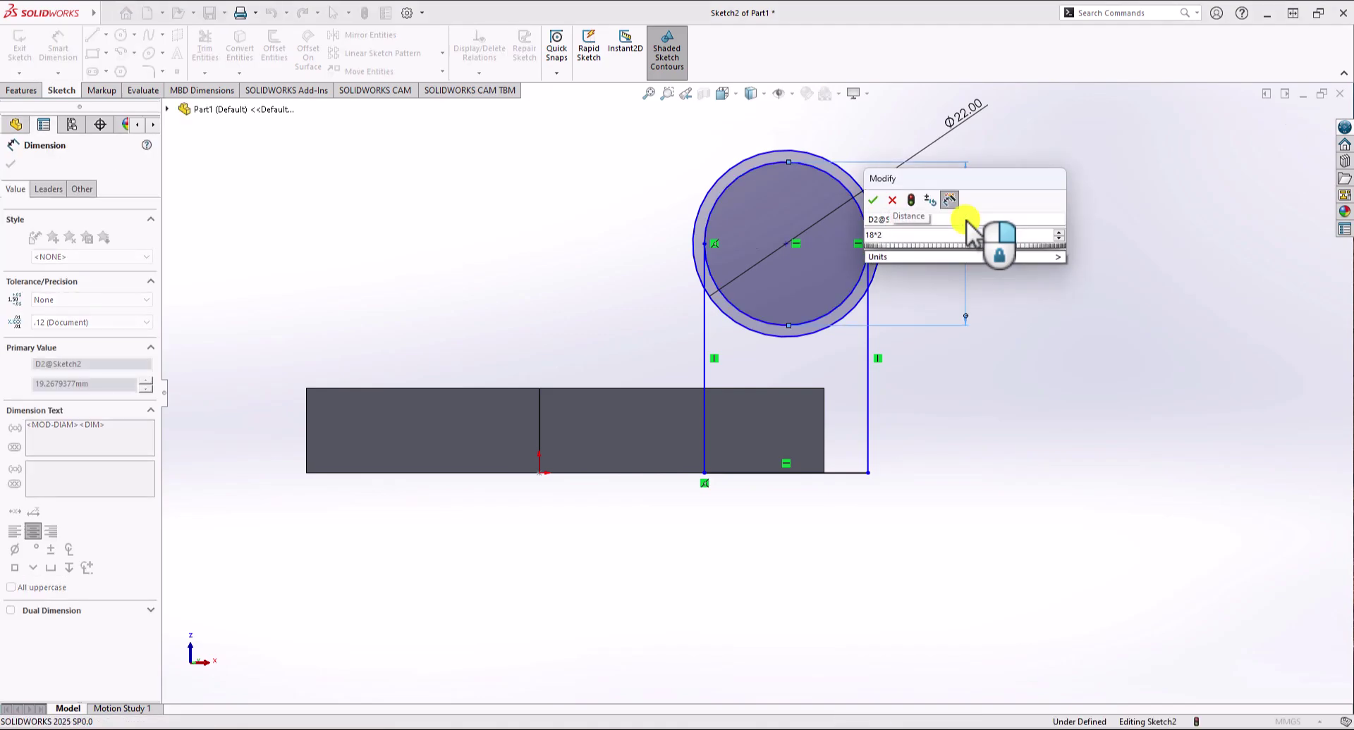
pyautogui.press('Return')
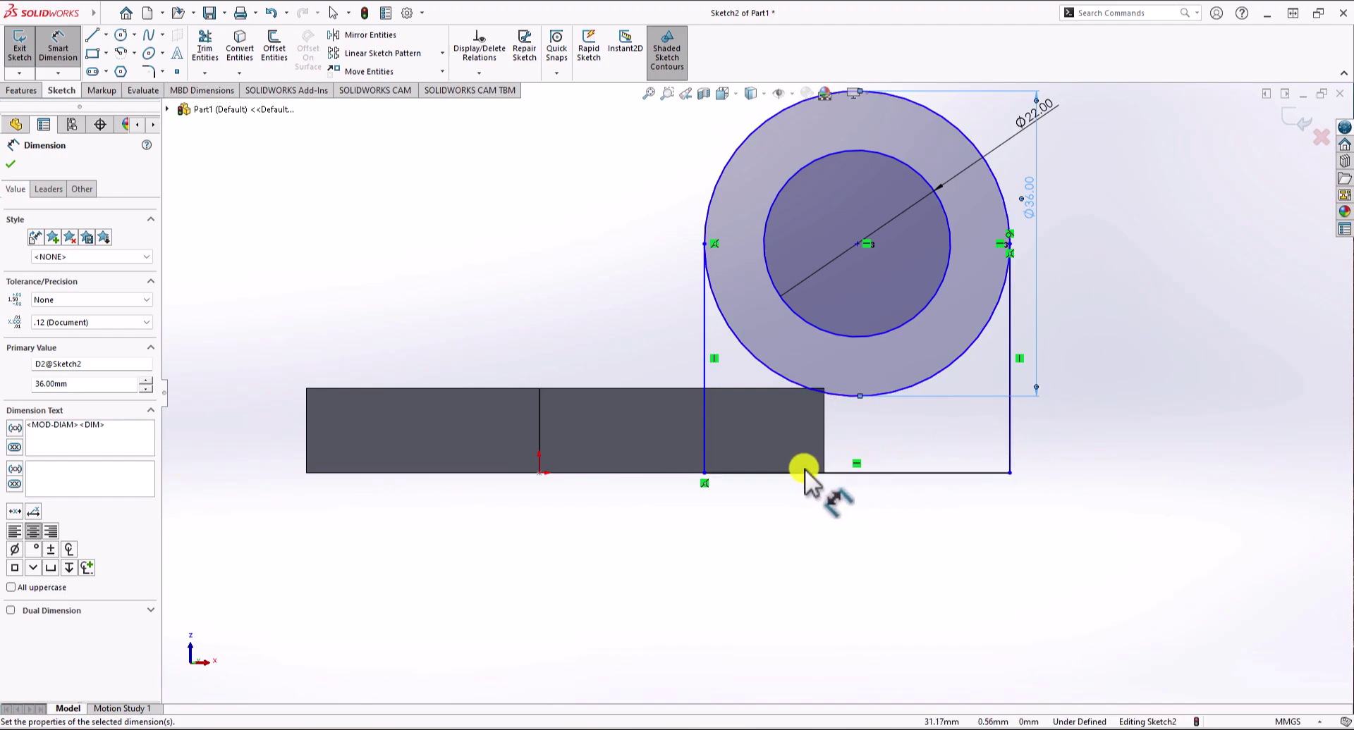
# Set the circle centre 32 mm above the bottom line and drag the left line's top end onto the outer circle
pyautogui.click(856, 244)
pyautogui.click(806, 471)
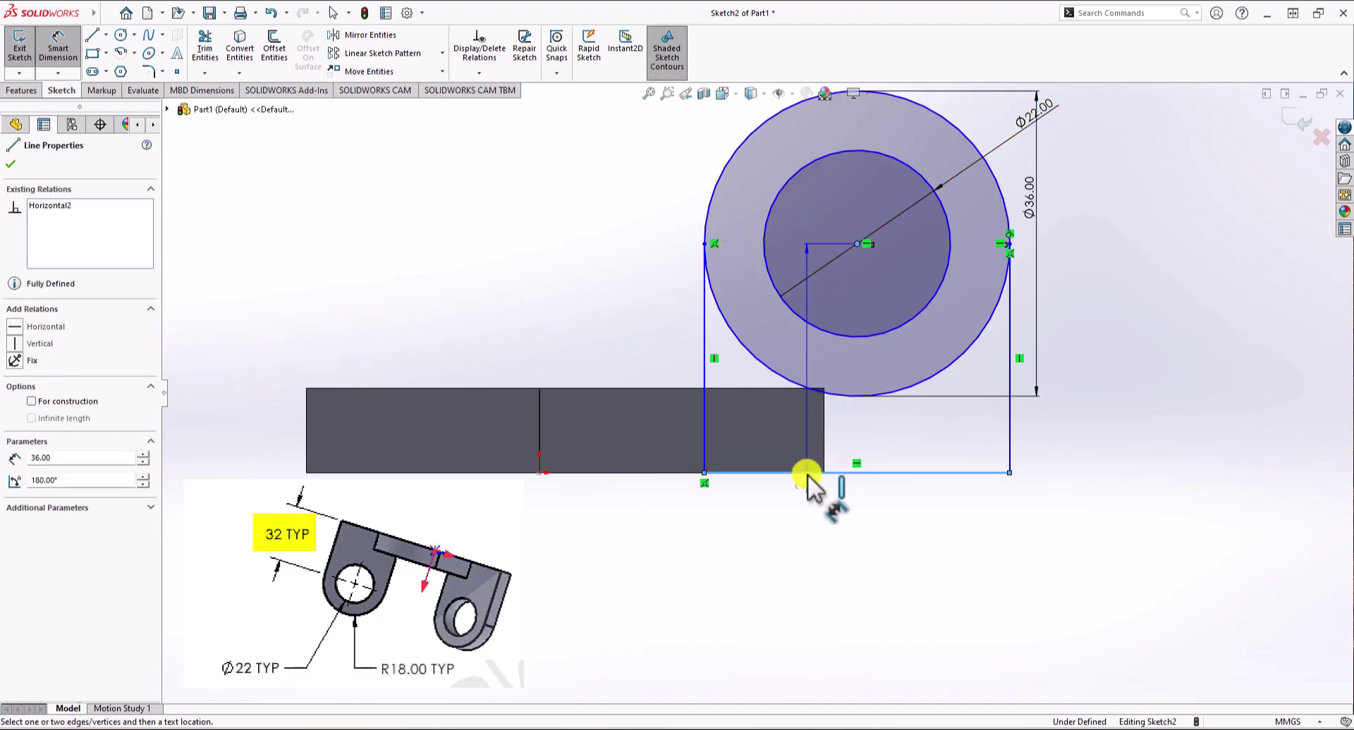
pyautogui.click(1147, 371)
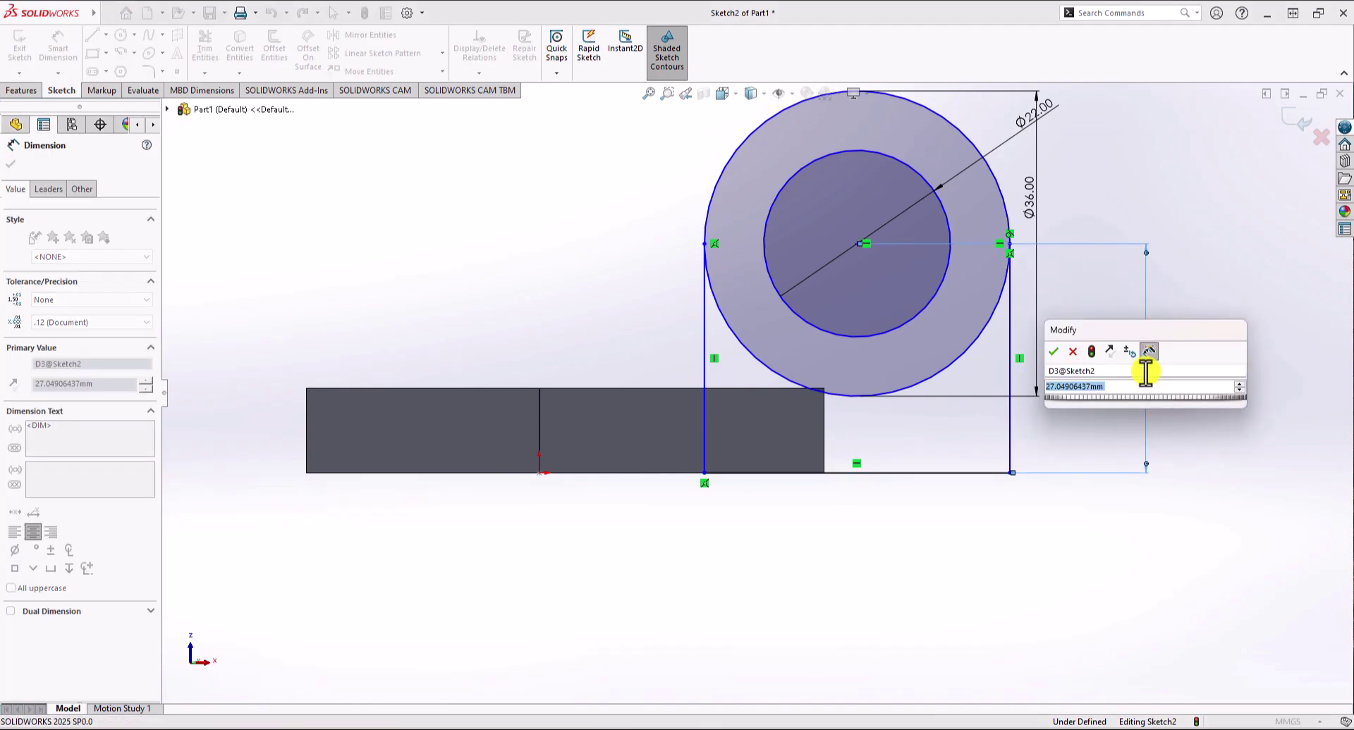
pyautogui.write('32')
pyautogui.press('Return')
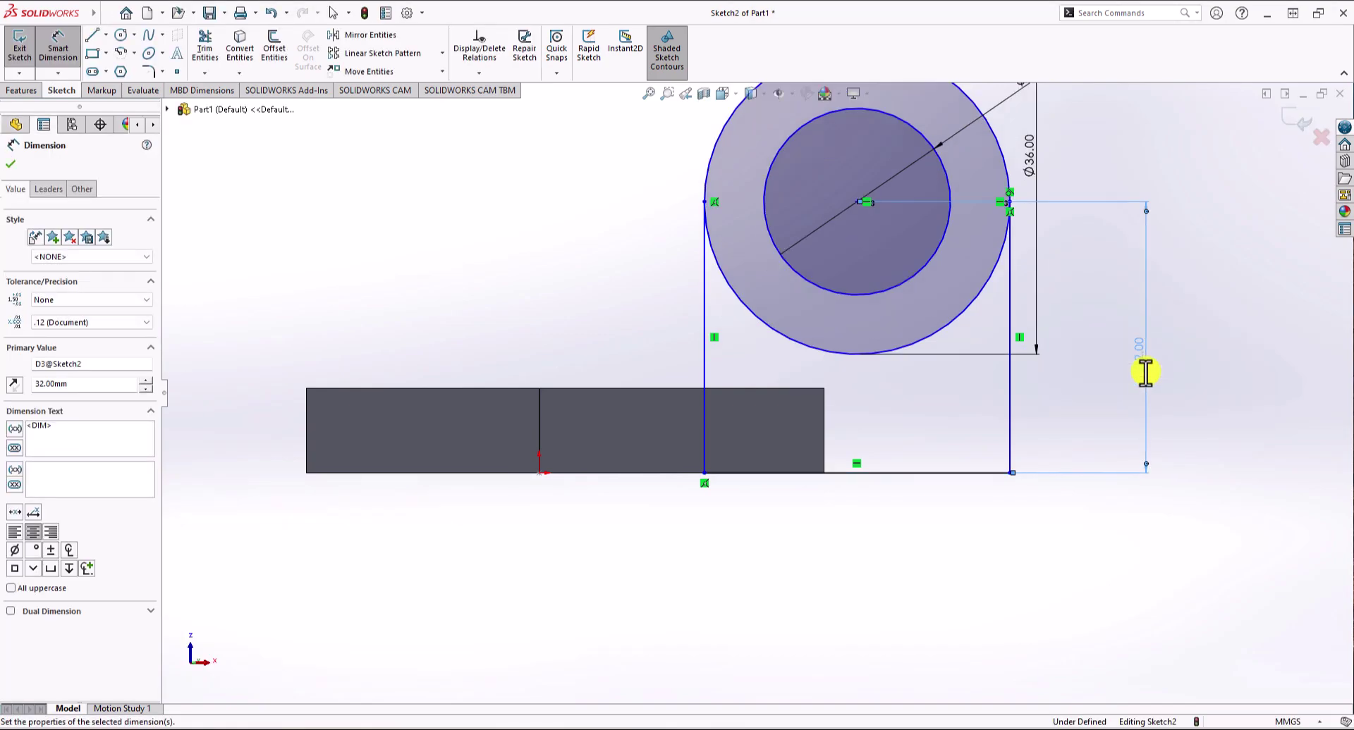
pyautogui.press('Escape')
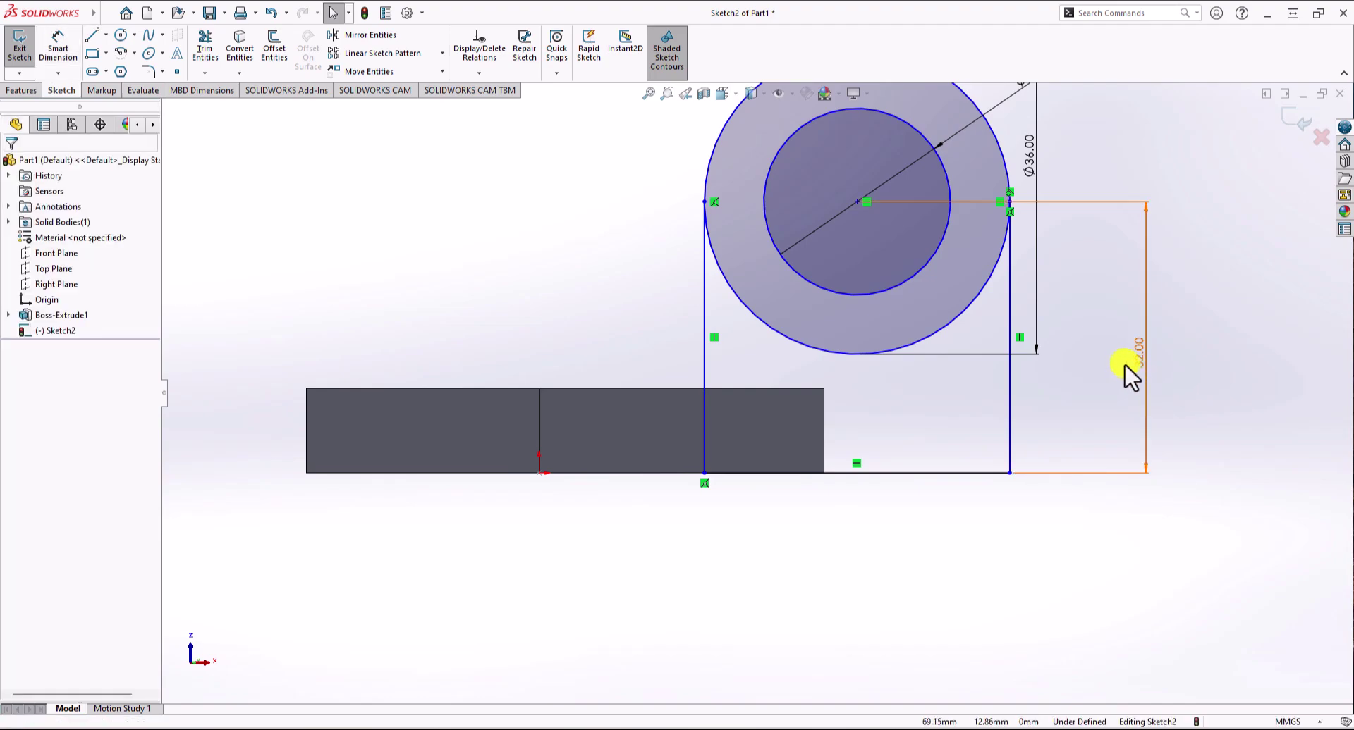
pyautogui.press('z')
pyautogui.scroll(-2, 992, 242)
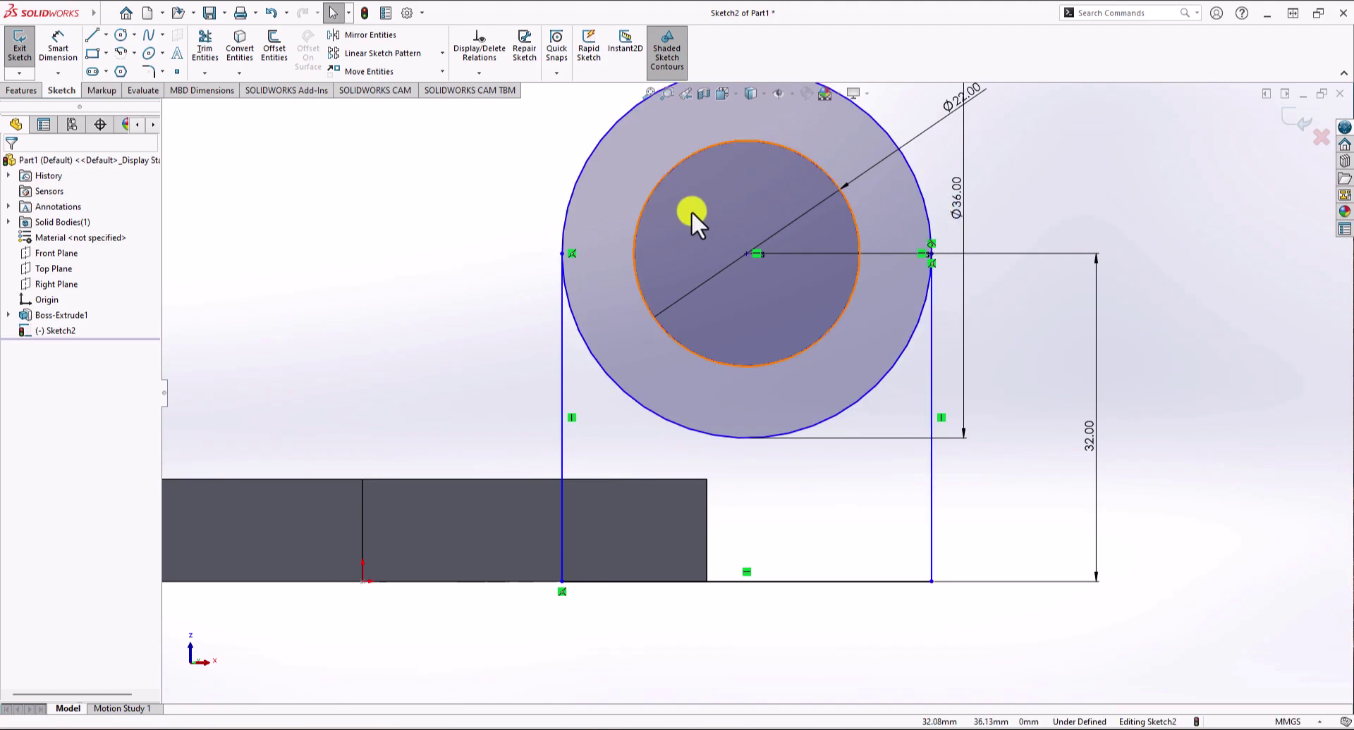
pyautogui.moveTo(568, 250); pyautogui.dragTo(561, 268)
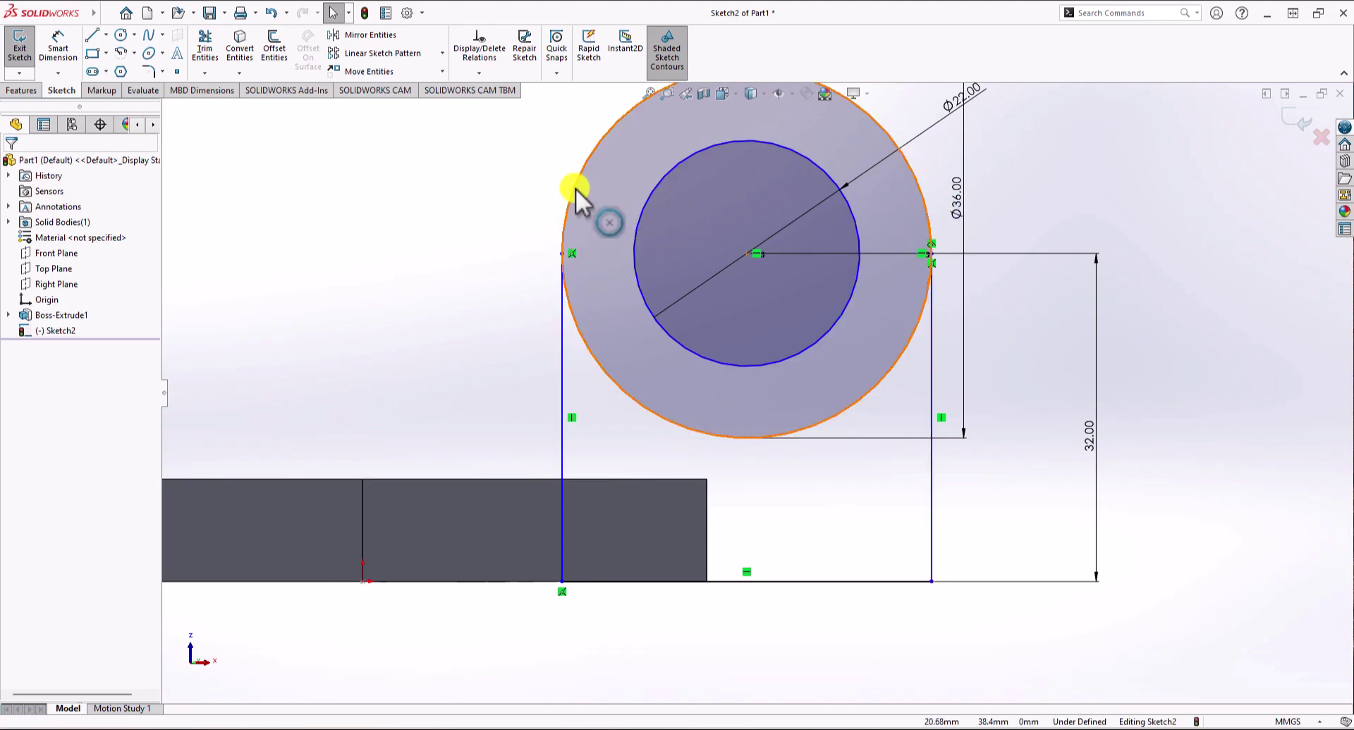
# Add a Tangent relation between the left vertical line and the outer circle, then zoom to fit
pyautogui.click(562, 338)
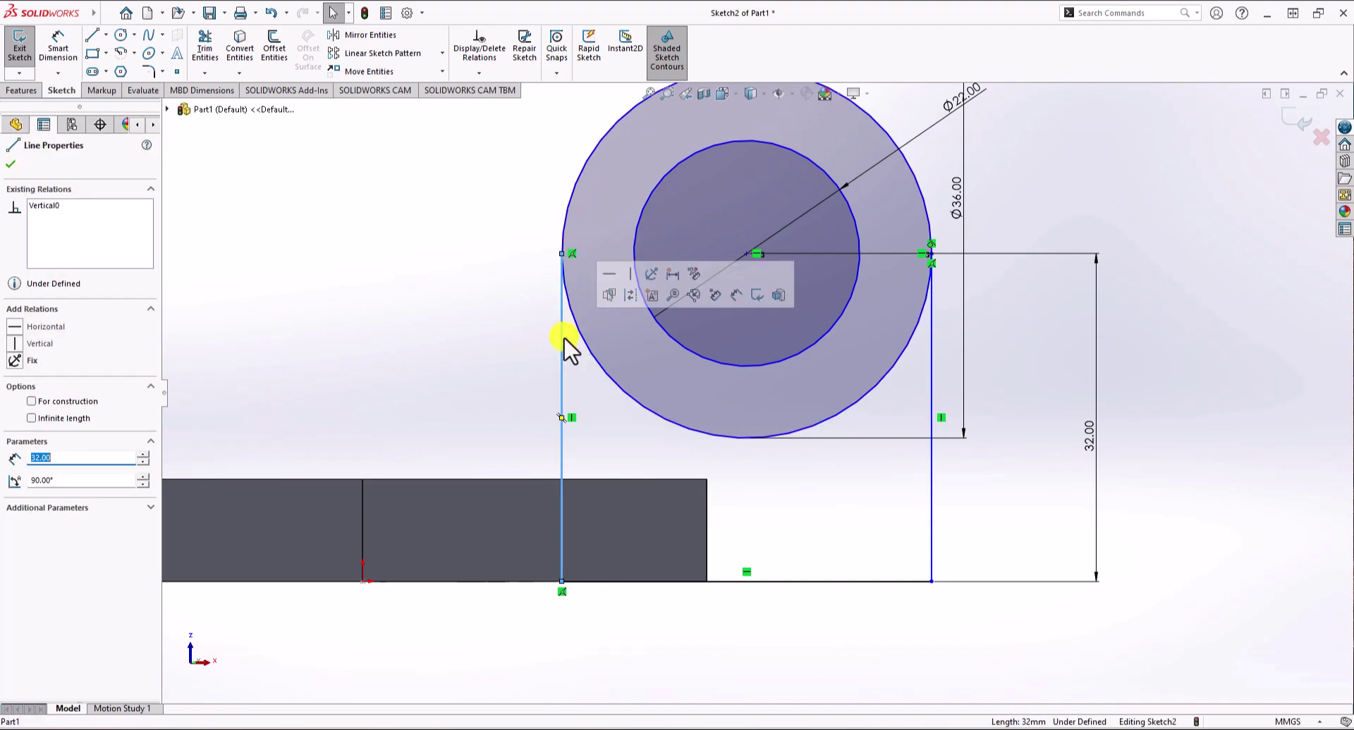
pyautogui.click(572, 197)
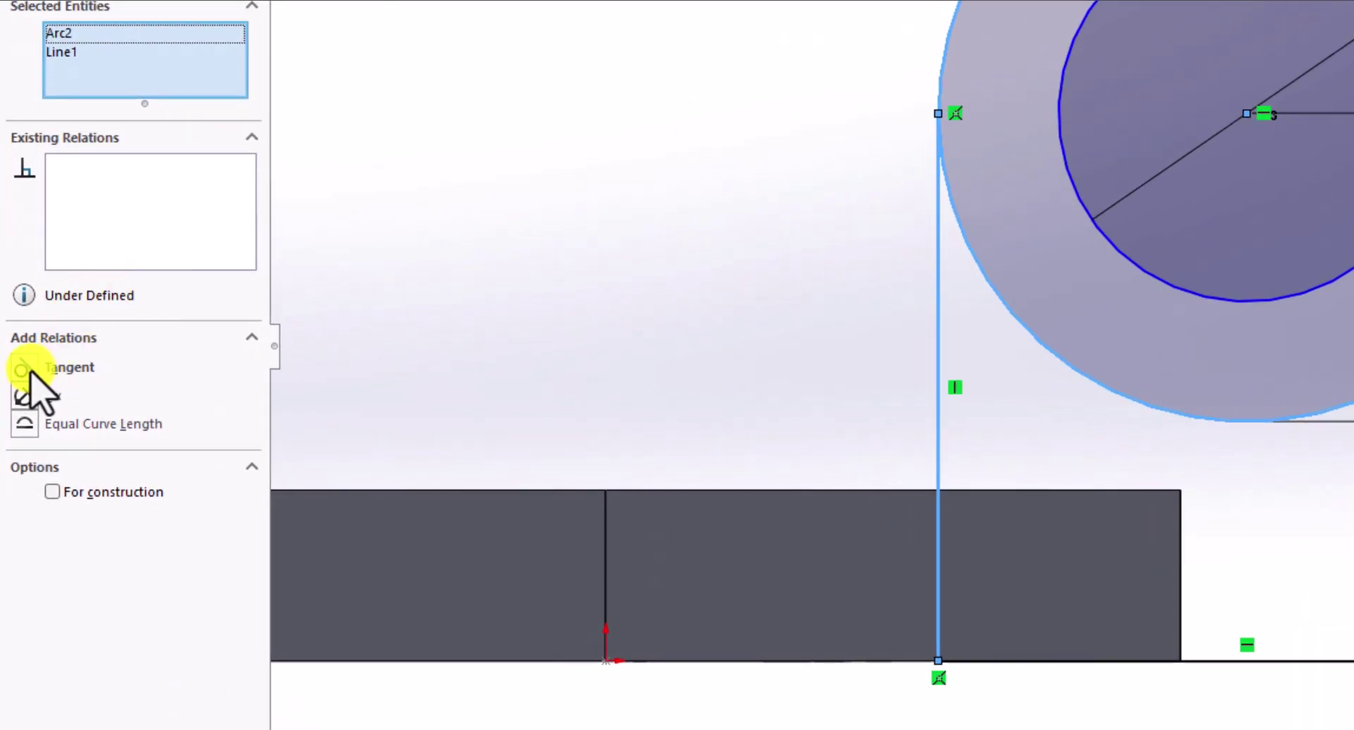
pyautogui.click(16, 403)
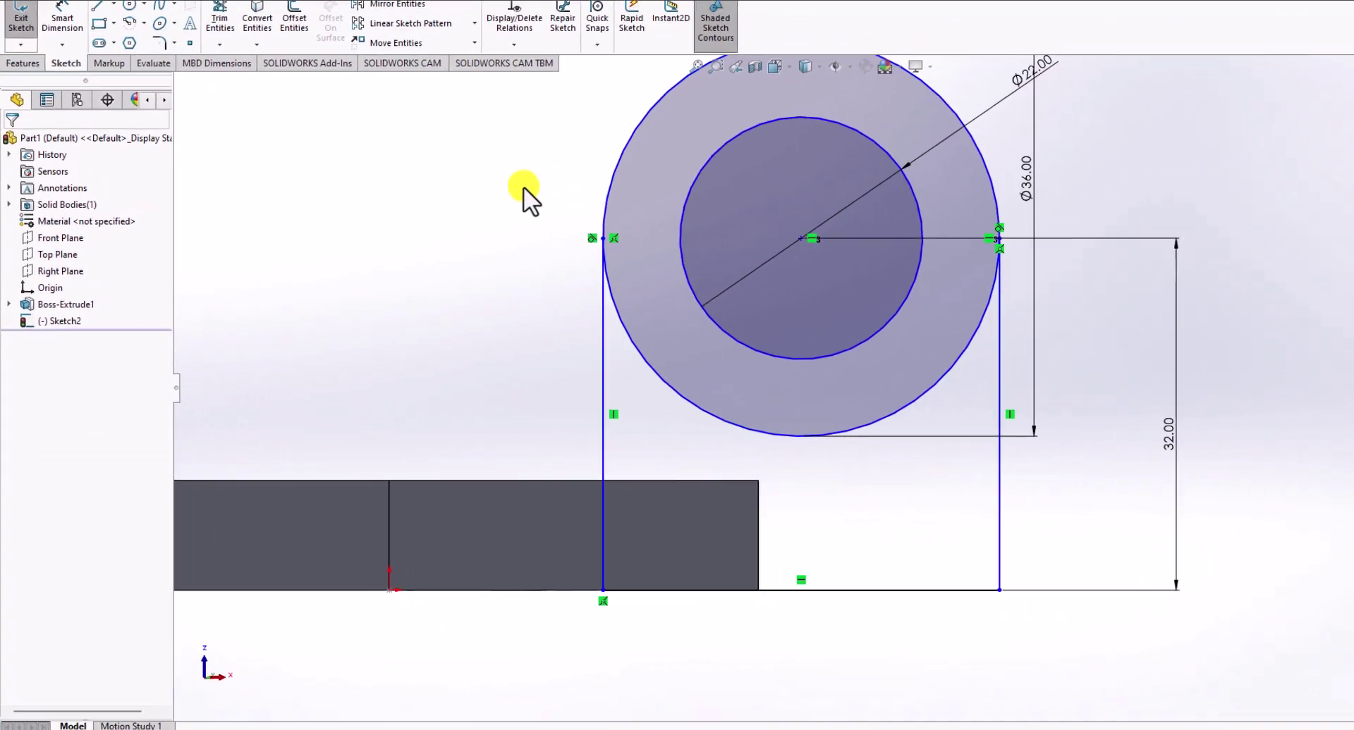
pyautogui.press('f')
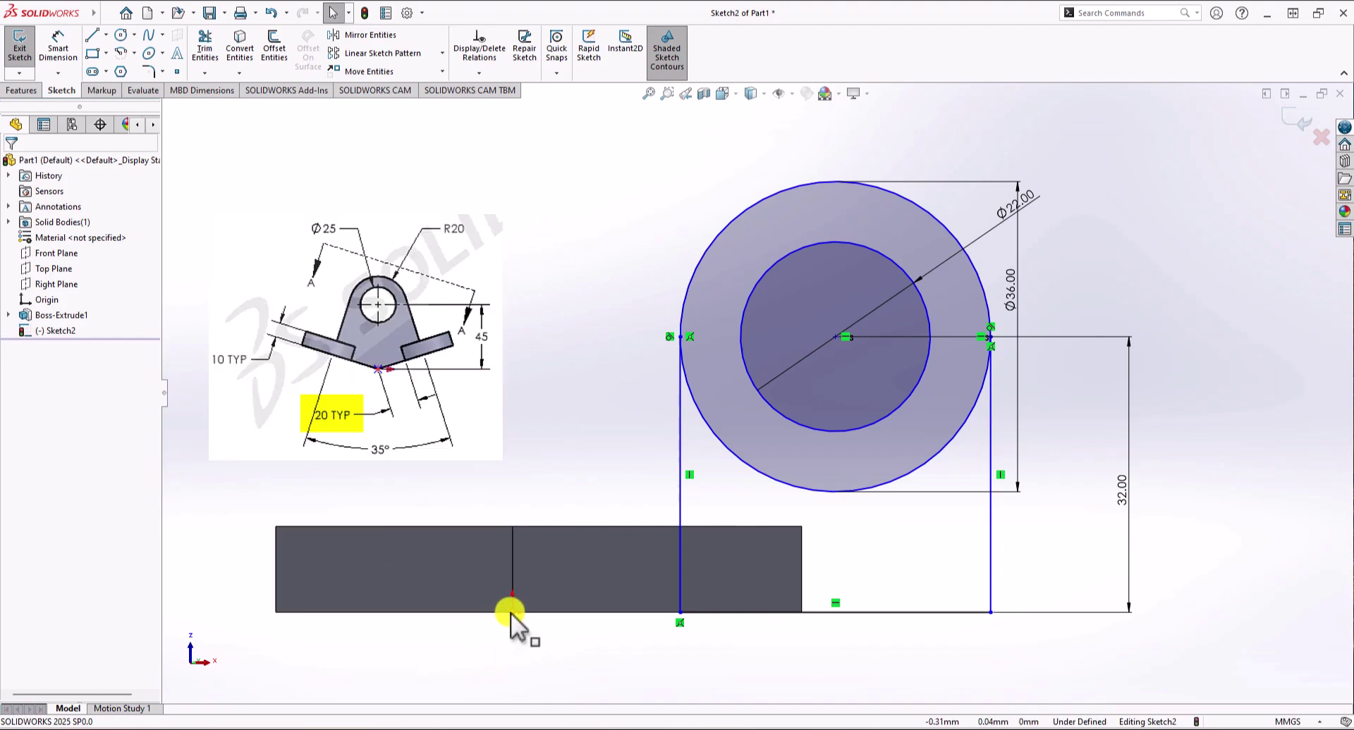
# Add a 20 mm horizontal dimension from the origin to the left line's bottom end
pyautogui.click(678, 613)
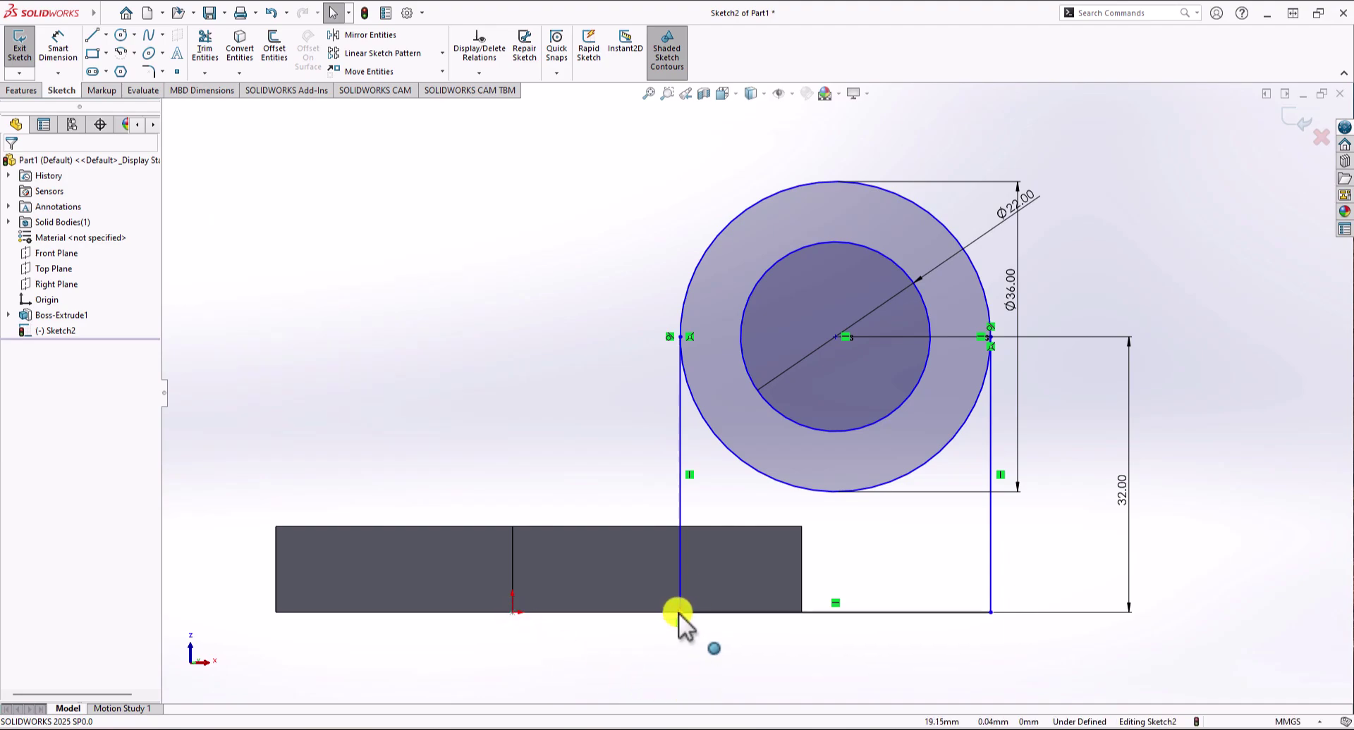
pyautogui.click(61, 65)
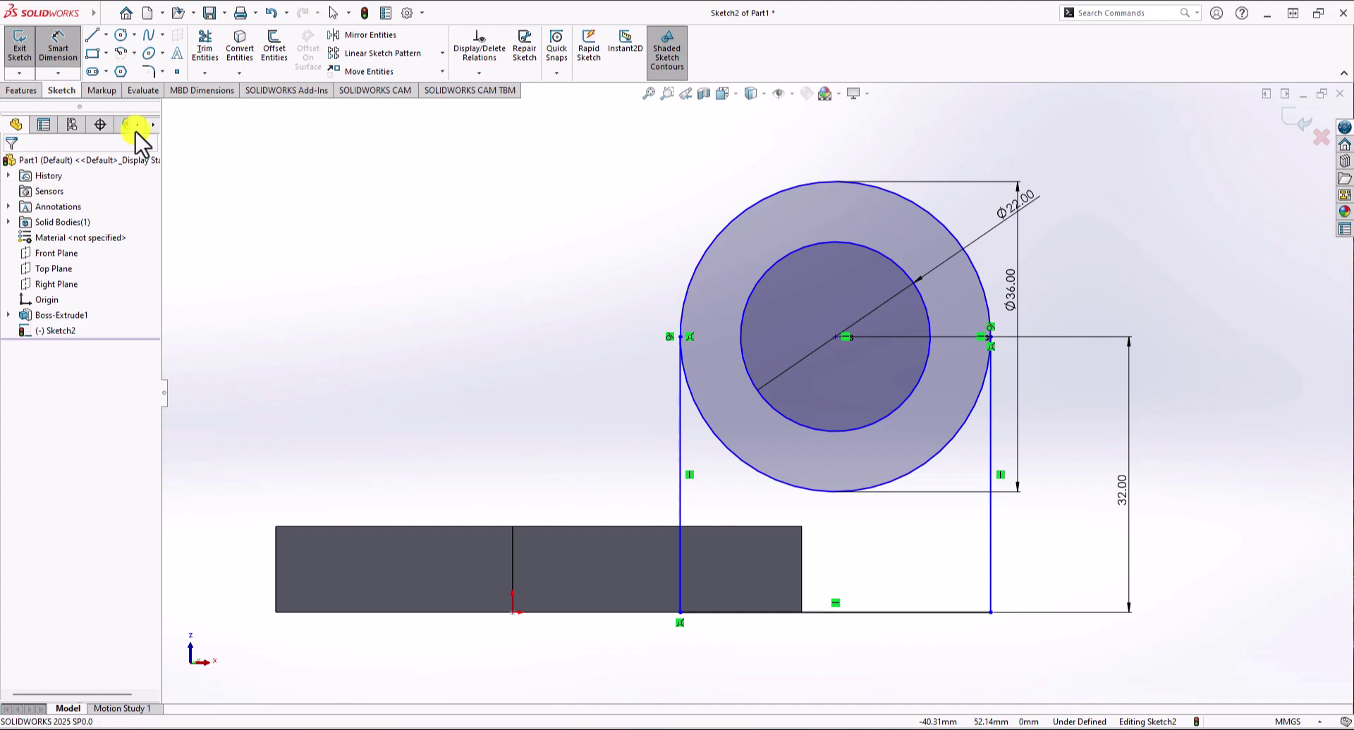
pyautogui.click(513, 612)
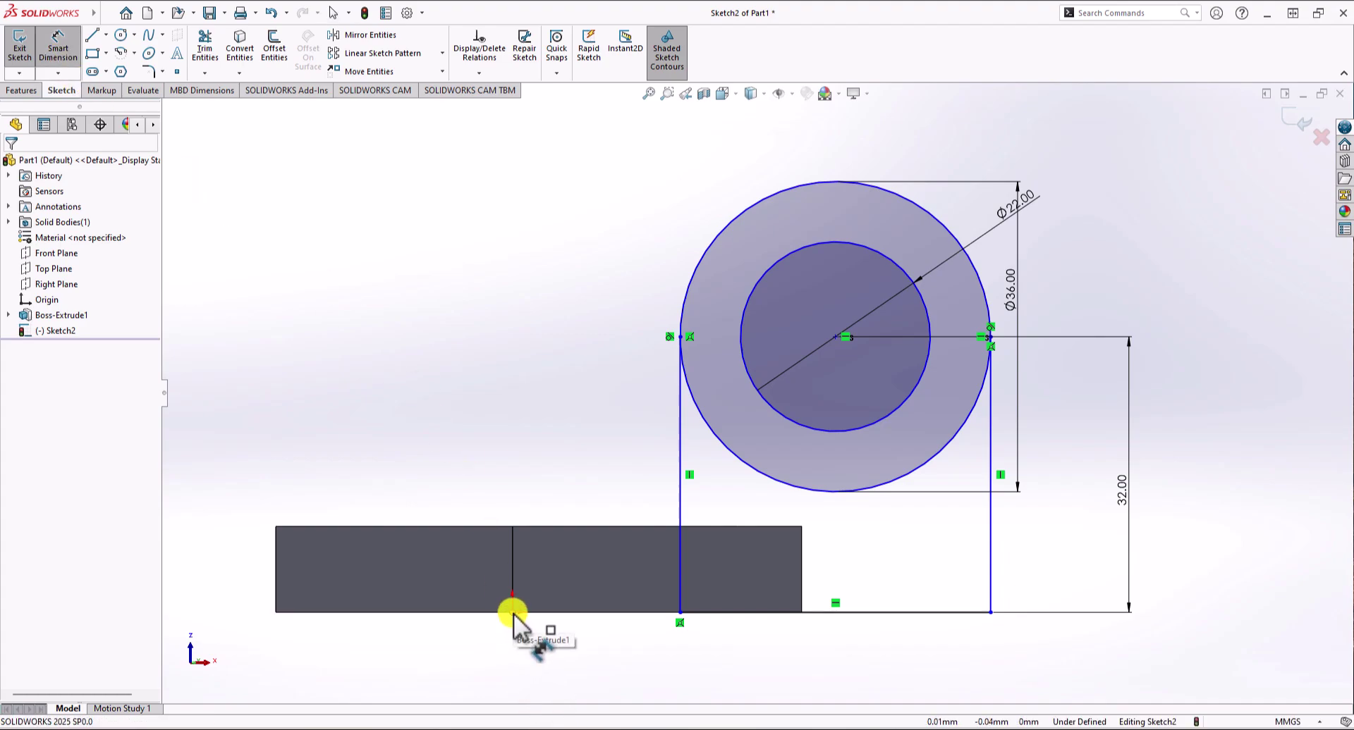
pyautogui.click(681, 612)
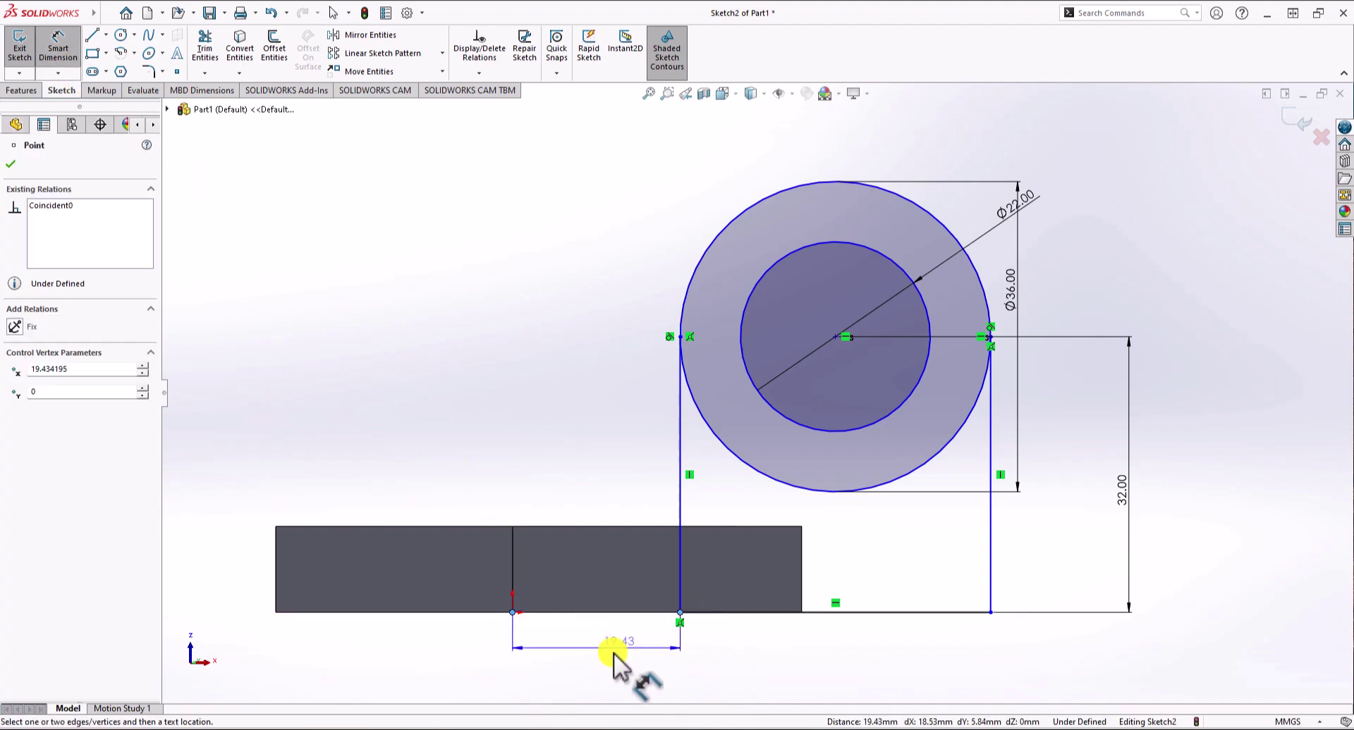
pyautogui.click(608, 659)
pyautogui.write('20')
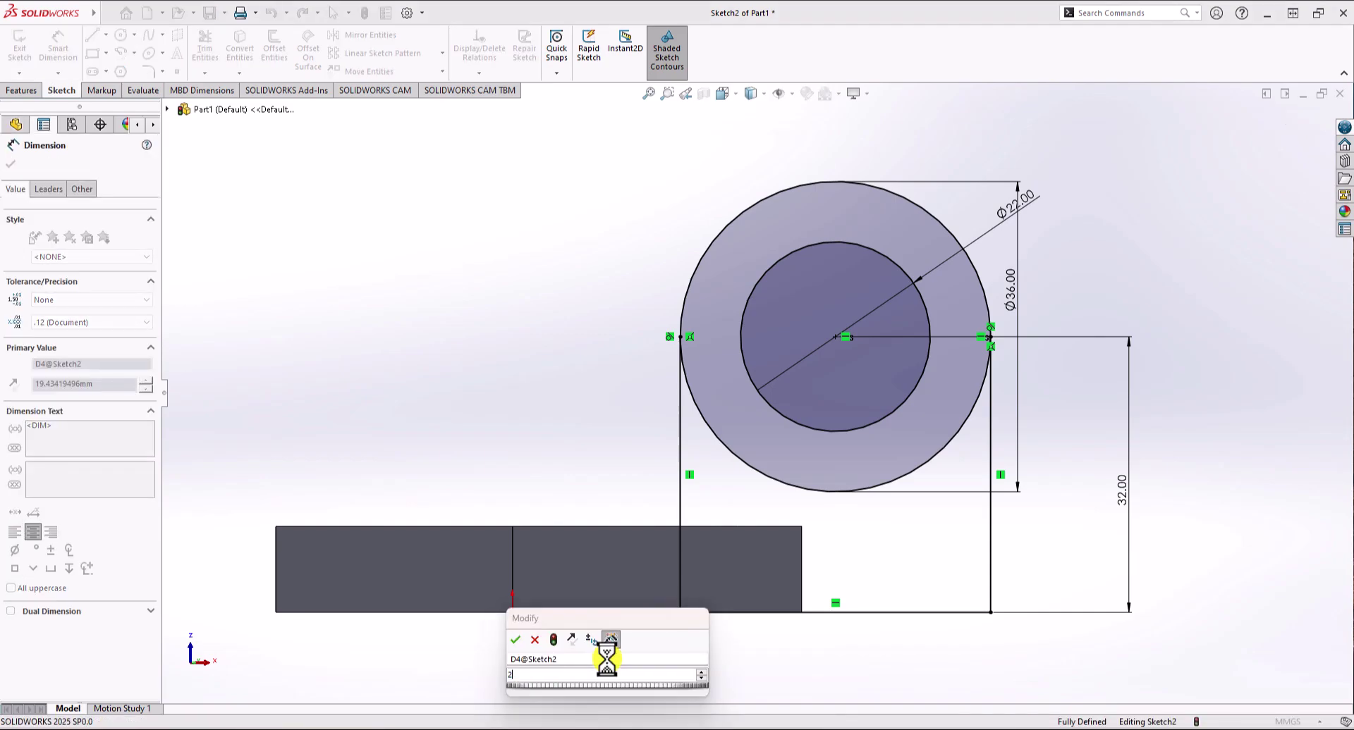
pyautogui.press('Return')
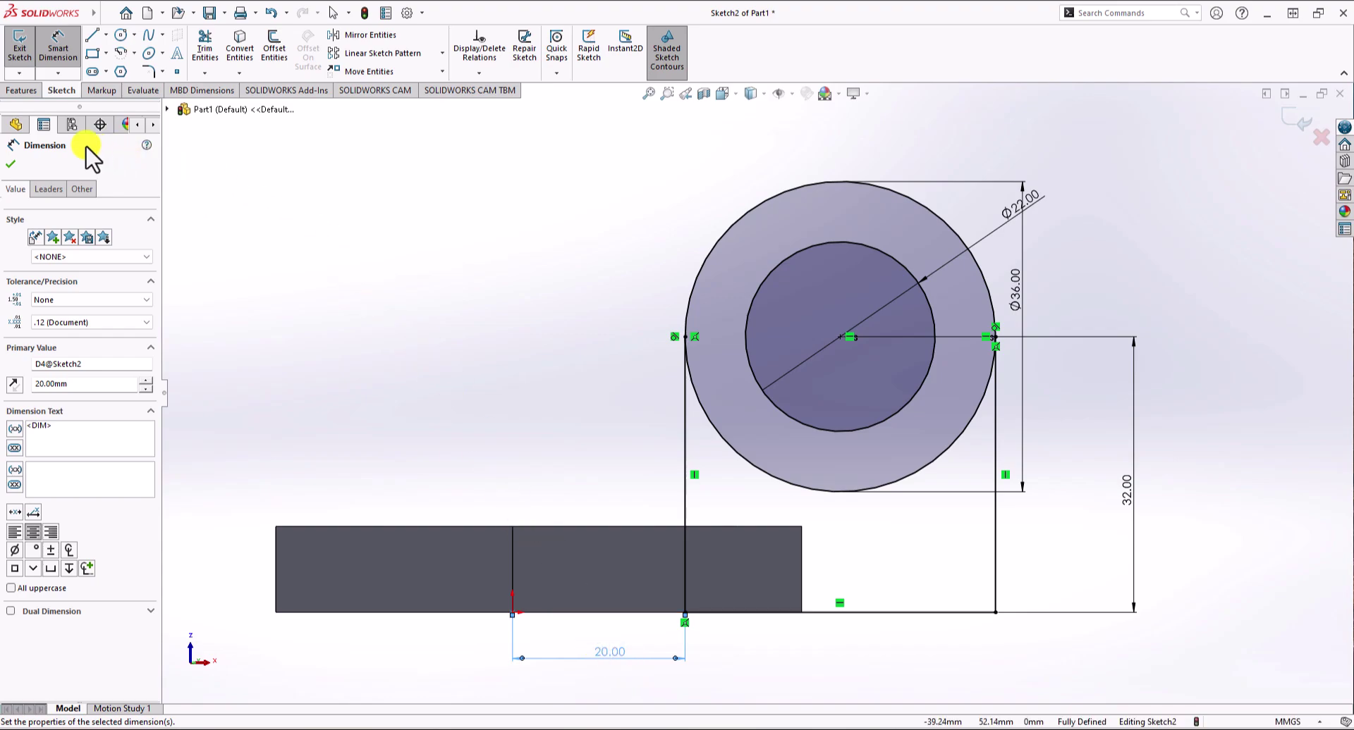
# Extrude the three Sketch2 regions 10 mm Blind with Reverse Direction, creating Boss-Extrude2
pyautogui.click(15, 92)
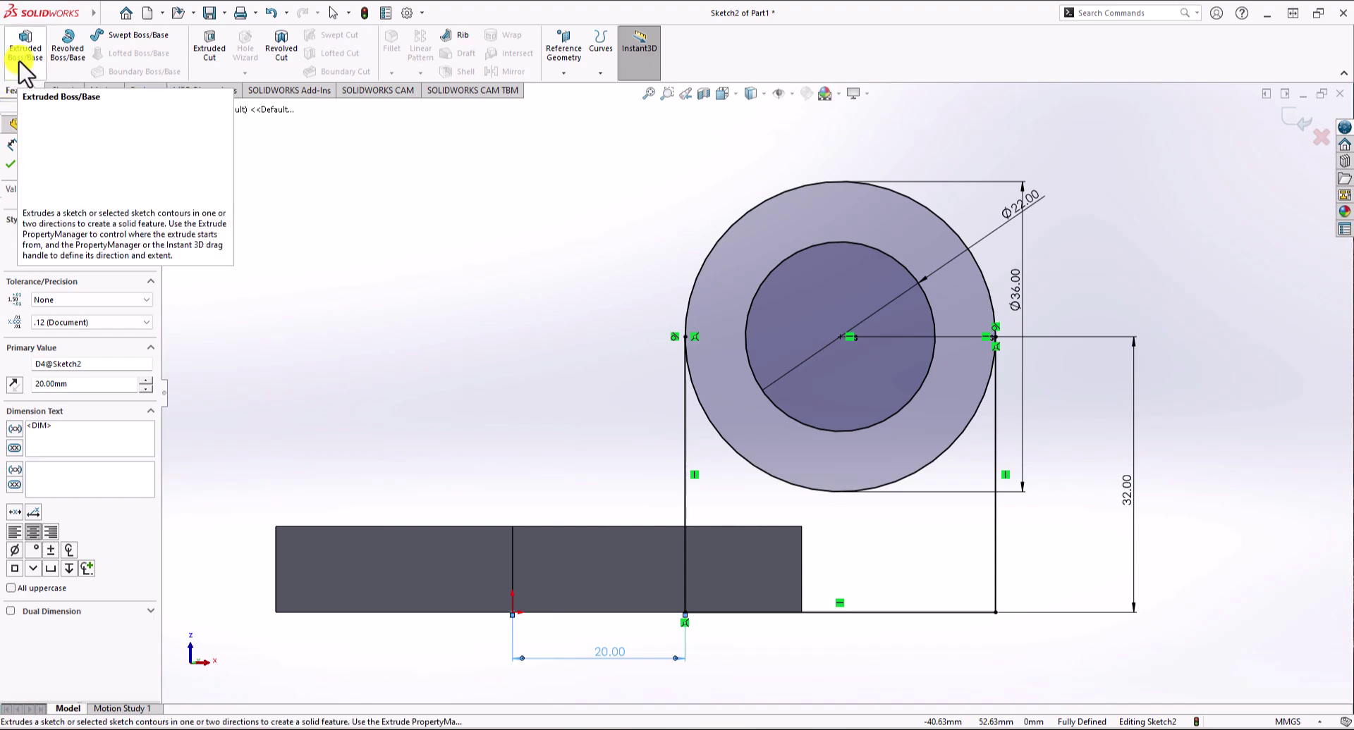
pyautogui.click(20, 57)
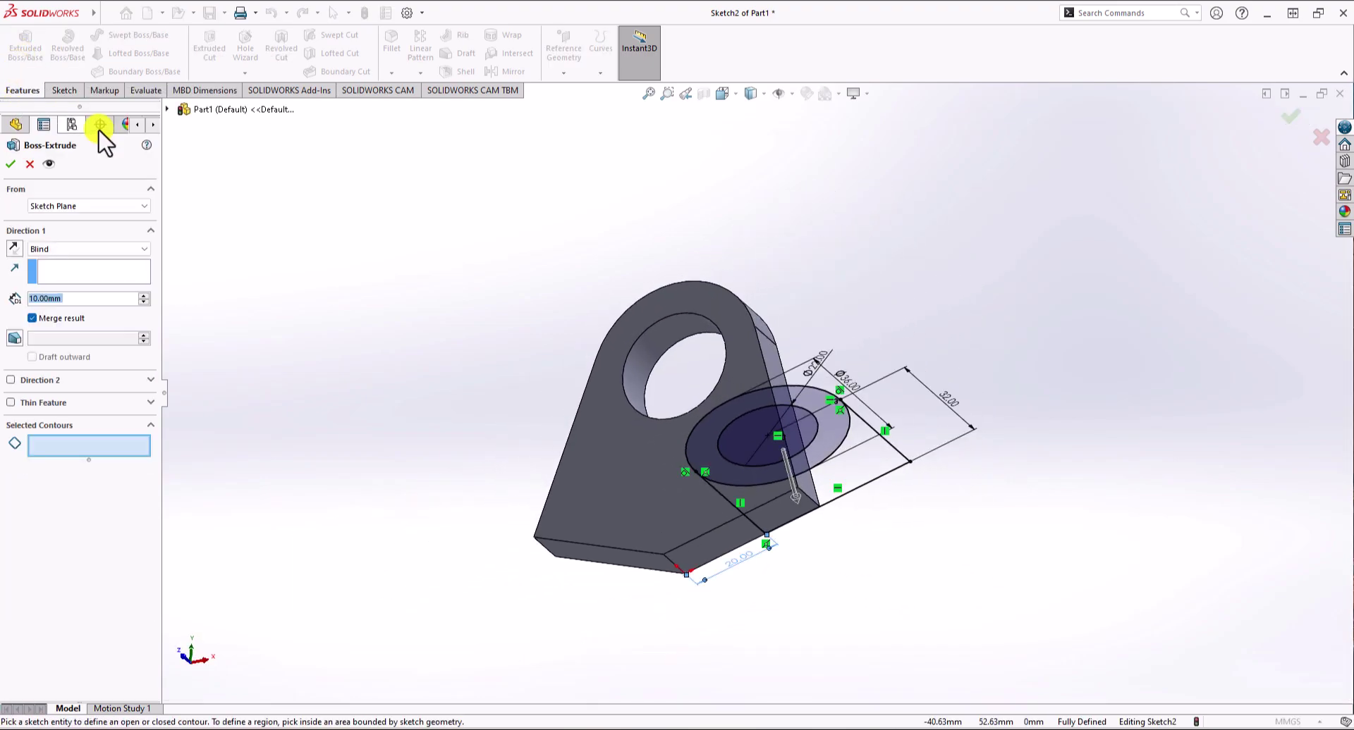
pyautogui.moveTo(412, 407)
pyautogui.mouseDown(button='middle')
pyautogui.moveTo(454, 293)
pyautogui.moveTo(494, 325)
pyautogui.mouseUp(button='middle')
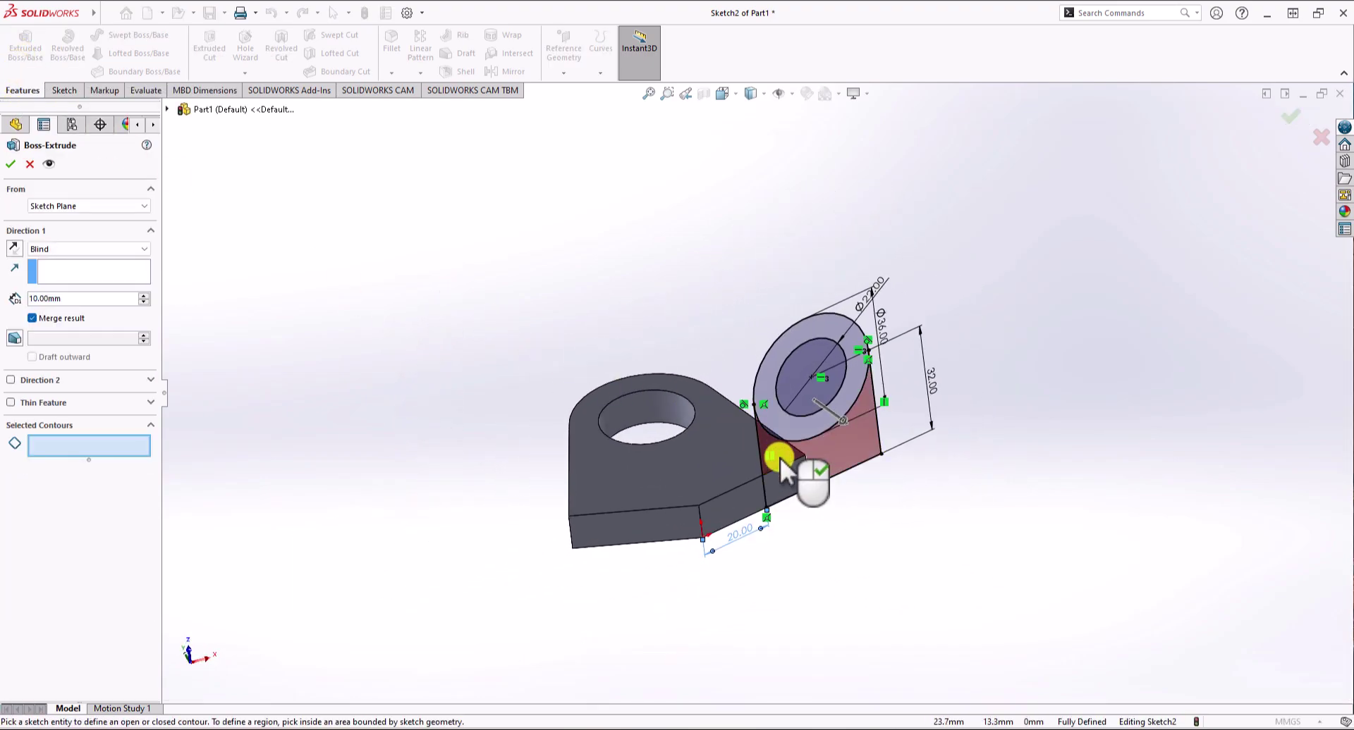
pyautogui.click(841, 450)
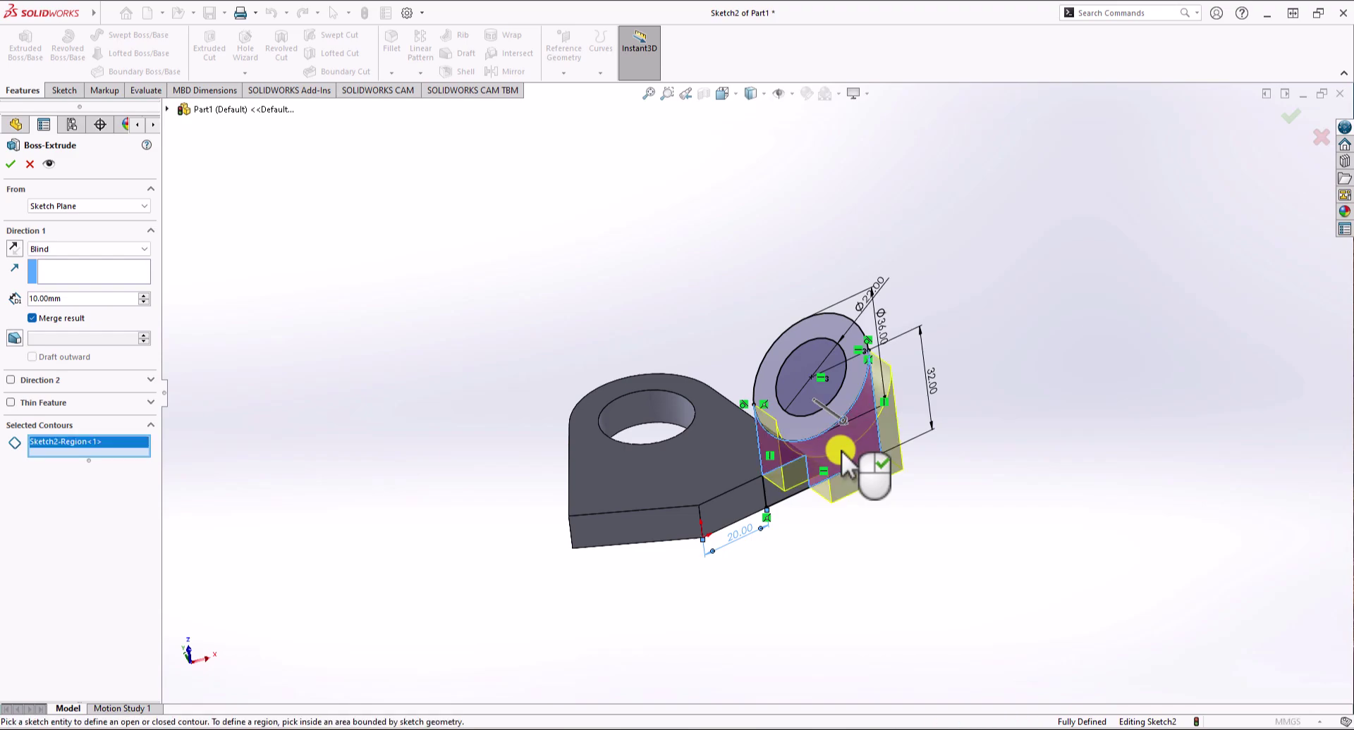
pyautogui.click(772, 493)
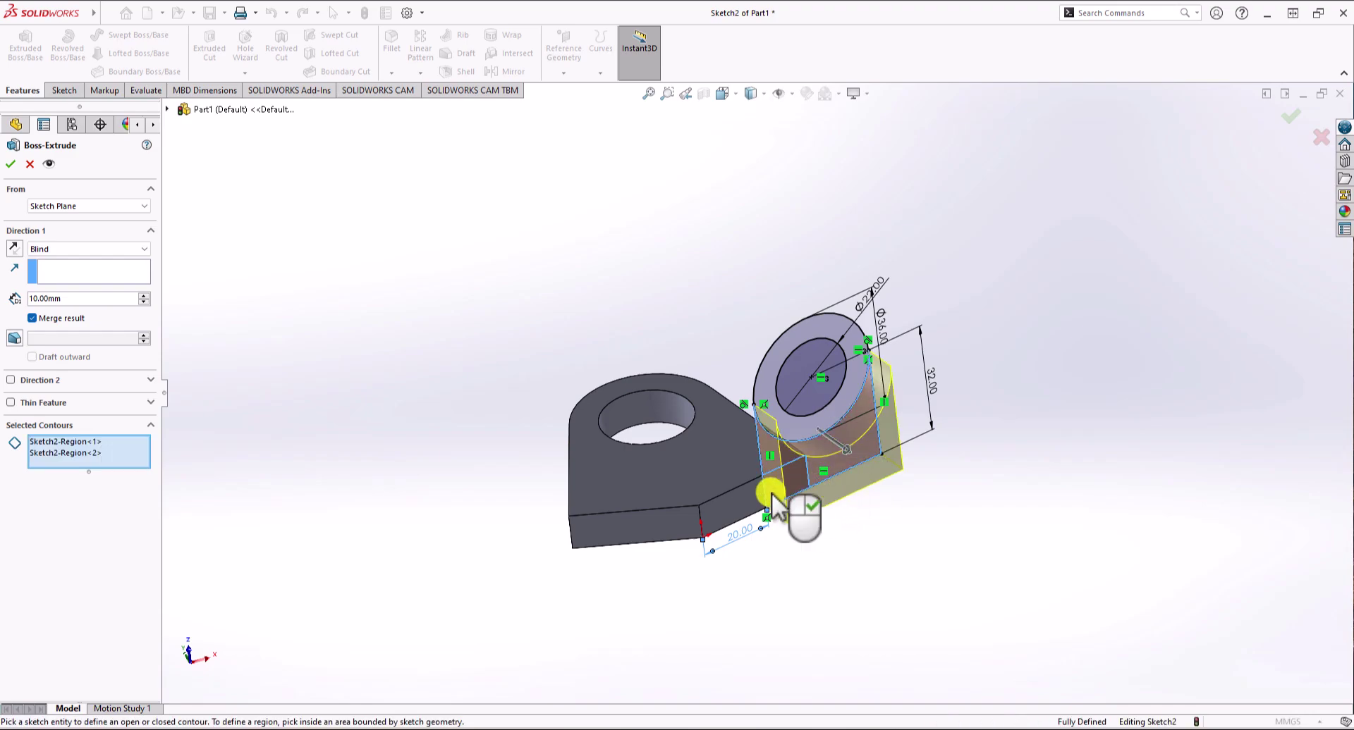
pyautogui.click(844, 400)
pyautogui.moveTo(694, 586); pyautogui.dragTo(344, 223, button='middle')
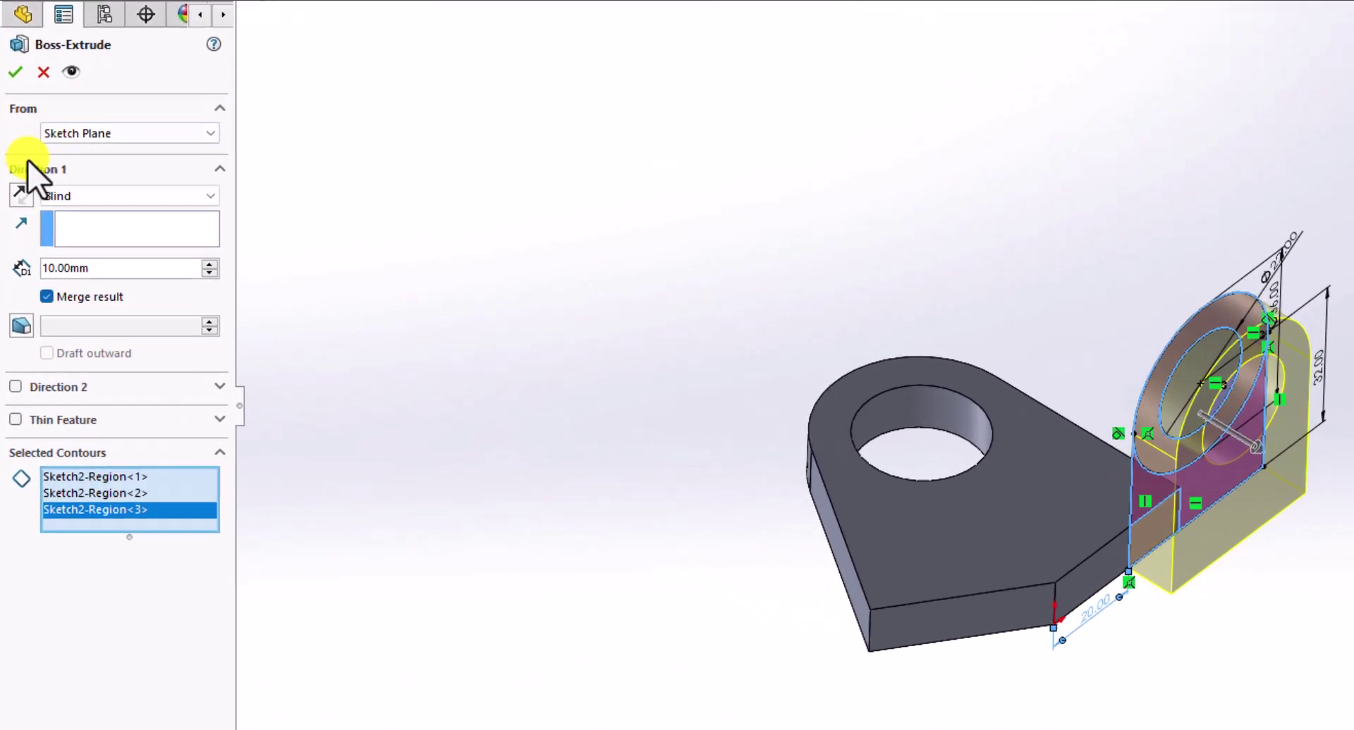
pyautogui.click(21, 198)
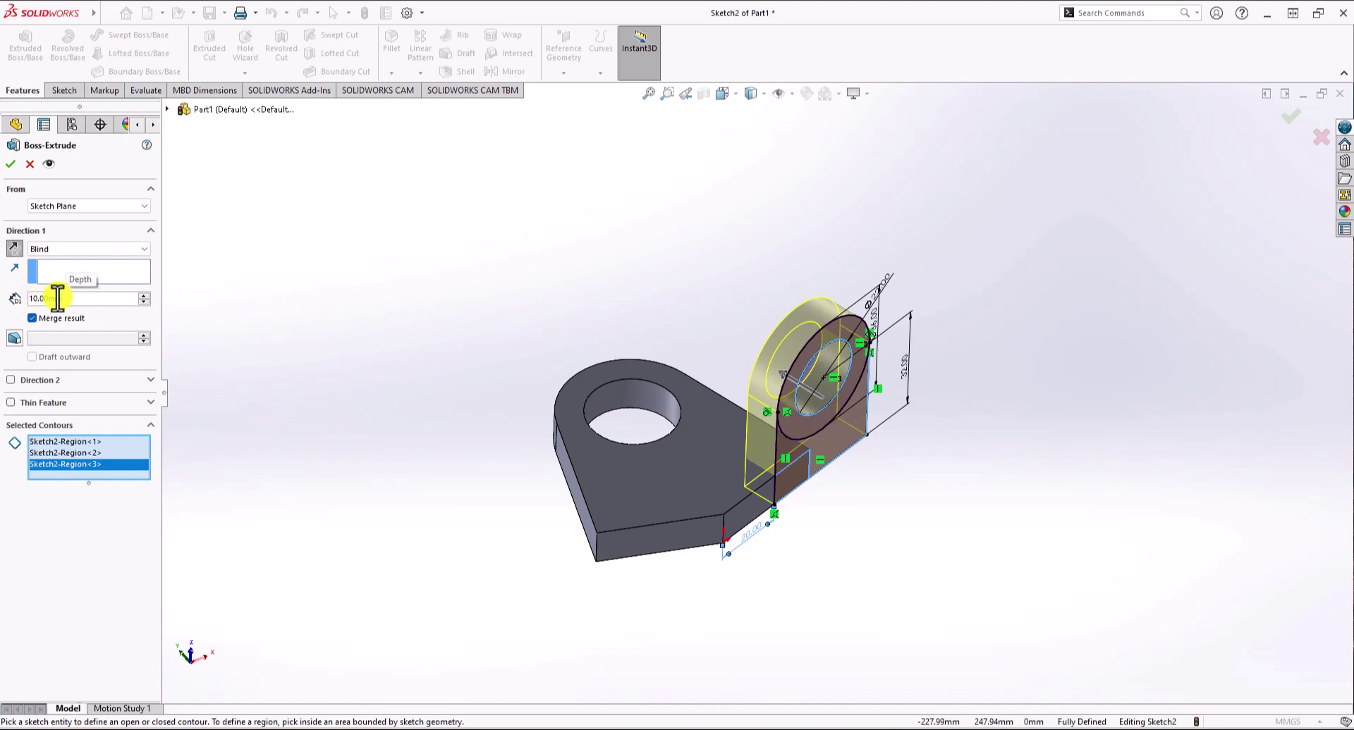
pyautogui.click(11, 164)
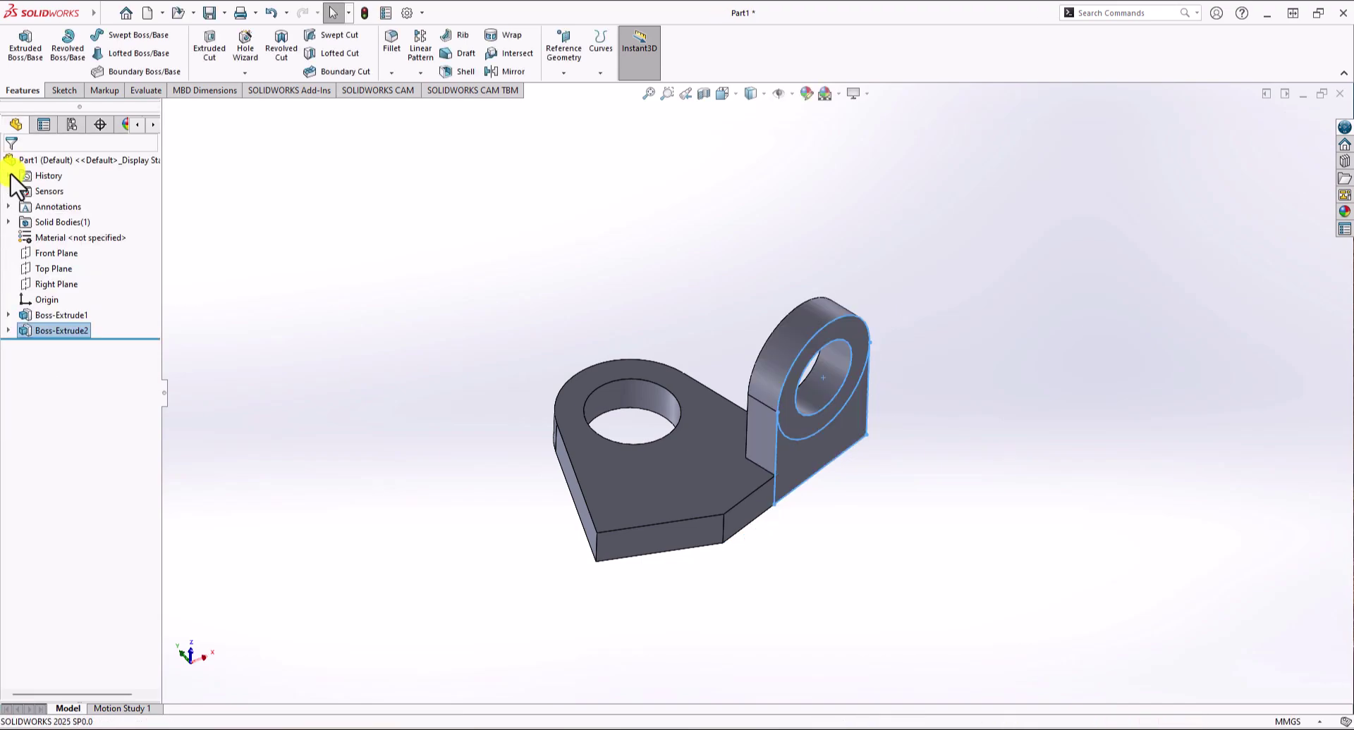
pyautogui.moveTo(462, 361); pyautogui.dragTo(413, 367, button='middle')
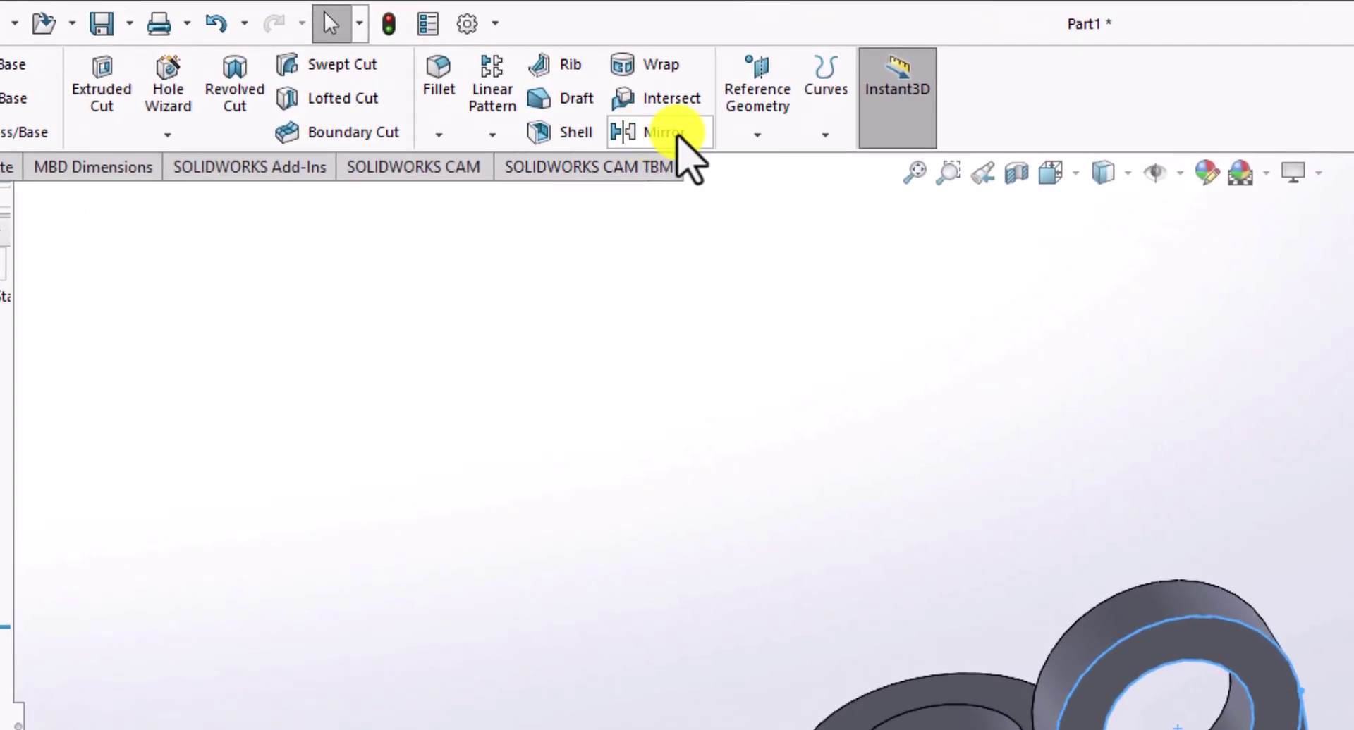
# Set up a Mirror with Right Plane as the mirror plane and Boss-Extrude2 as the feature to mirror
pyautogui.click(645, 134)
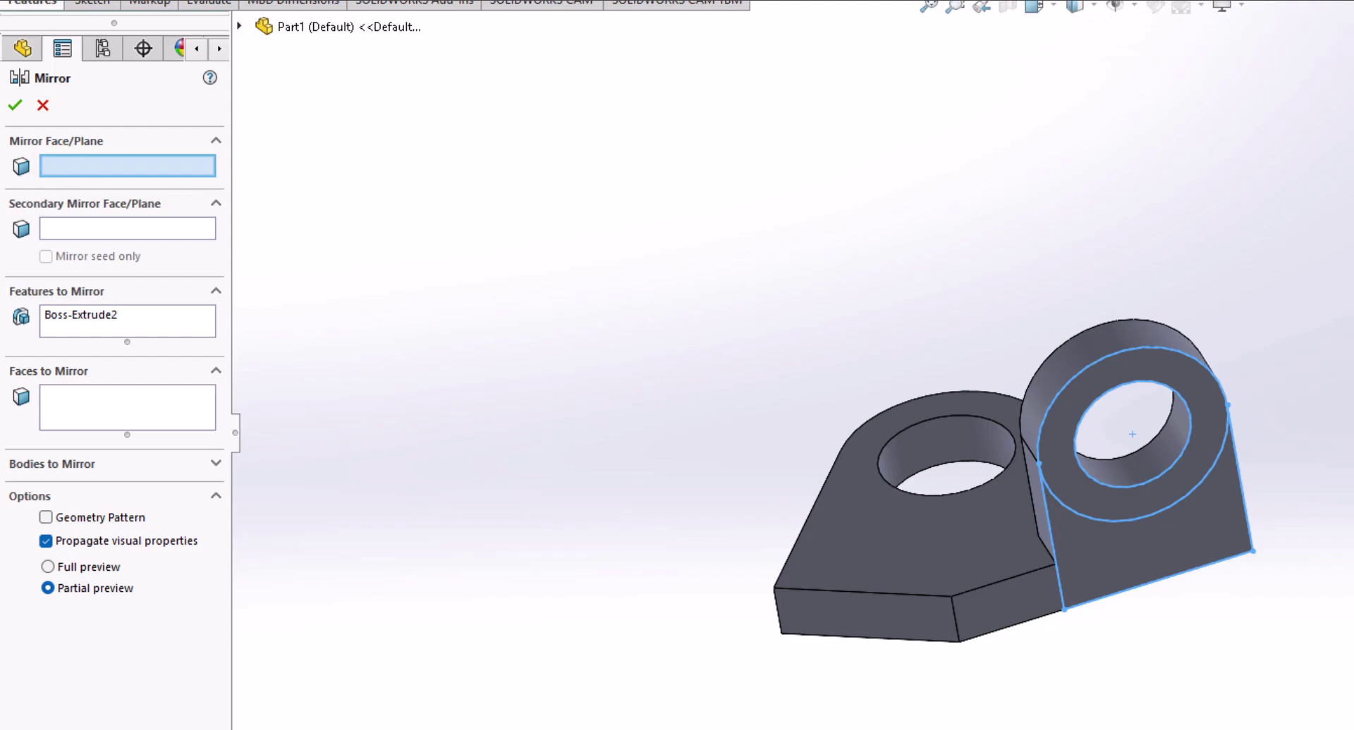
pyautogui.click(239, 26)
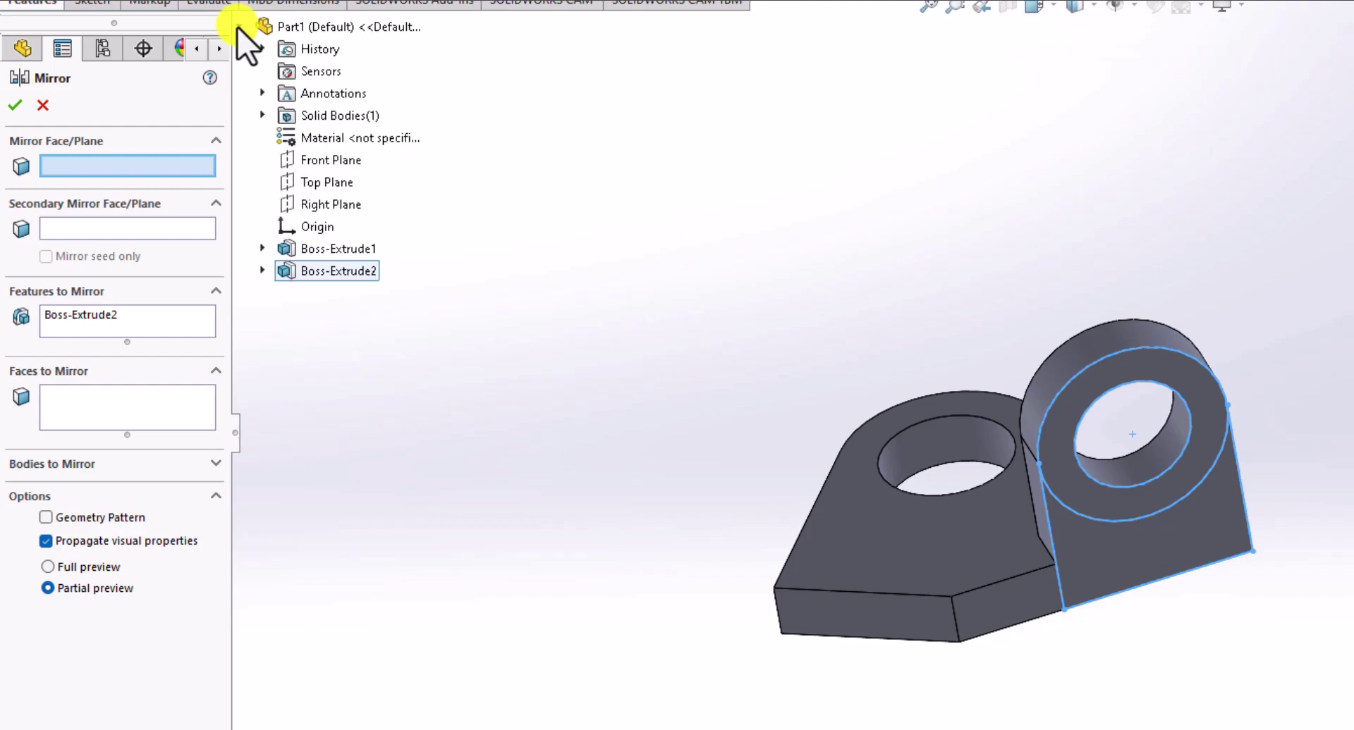
pyautogui.click(327, 206)
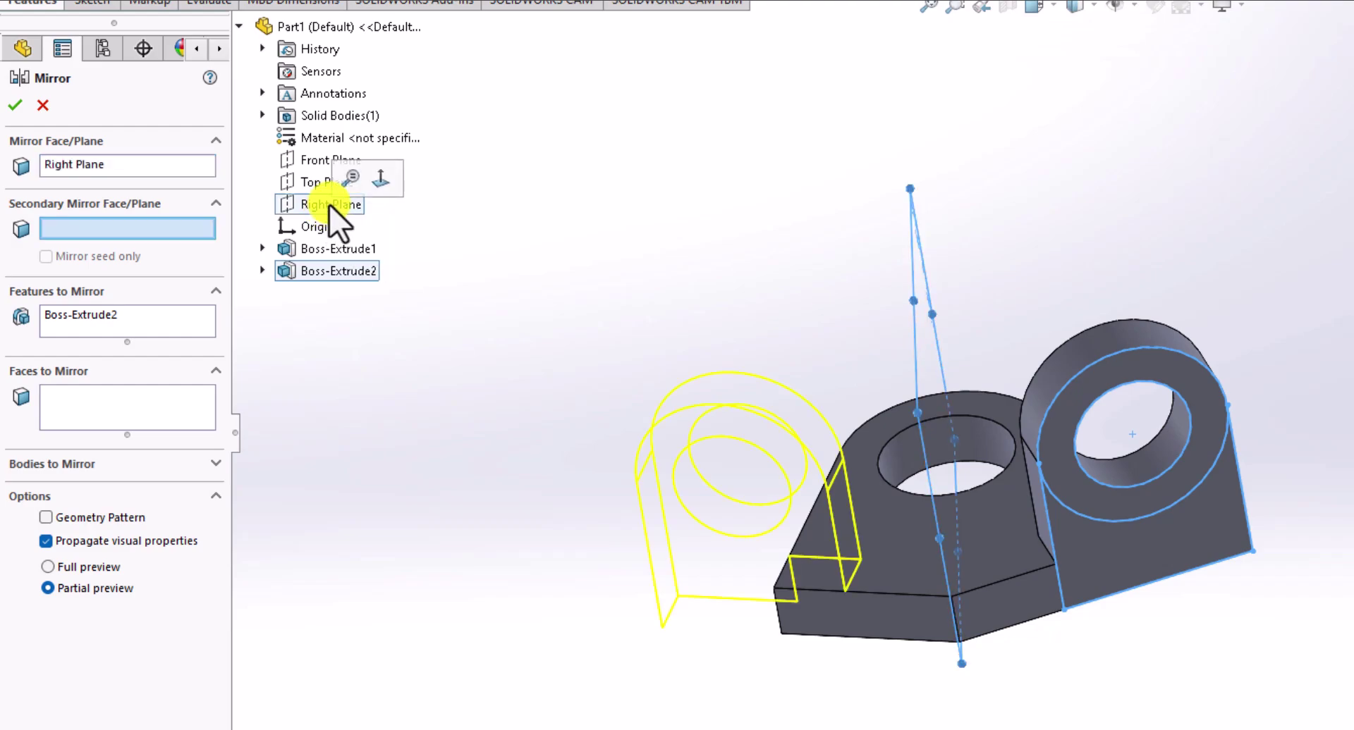
pyautogui.click(92, 320)
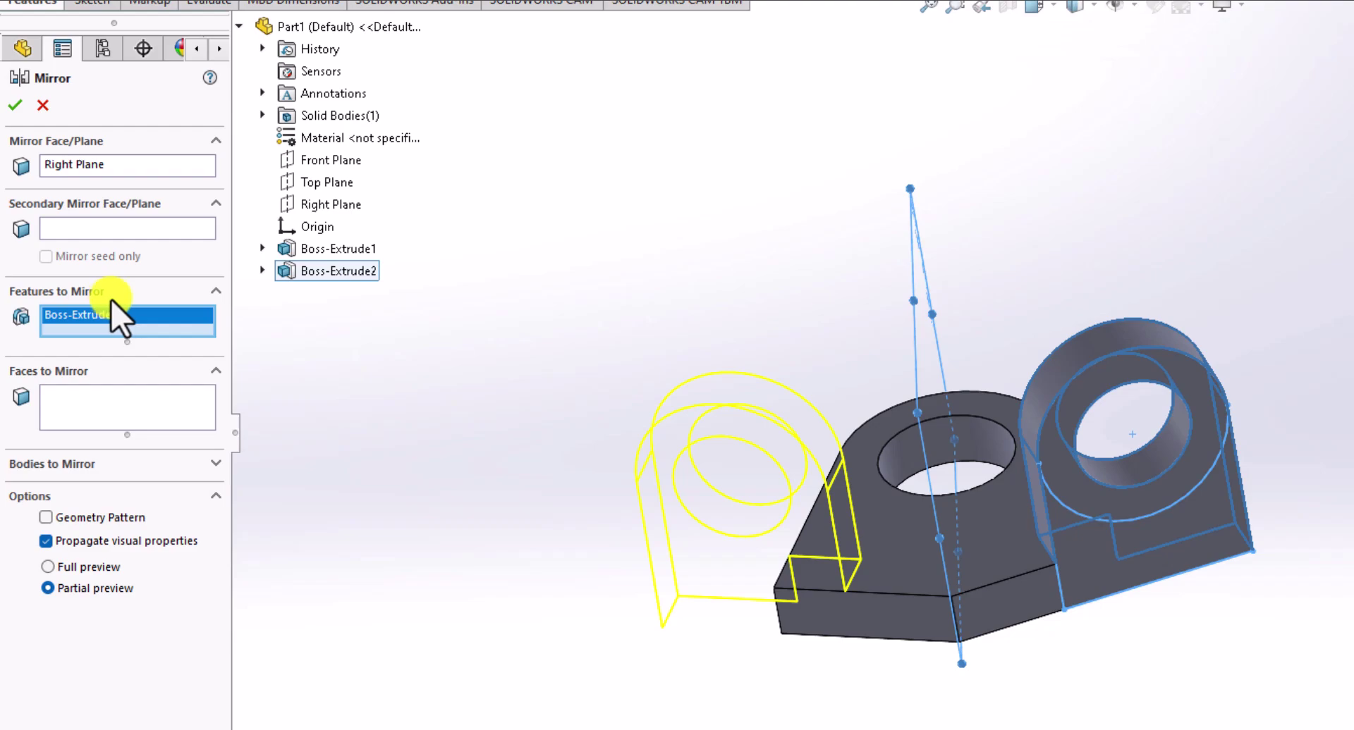
pyautogui.click(325, 275)
pyautogui.click(325, 275)
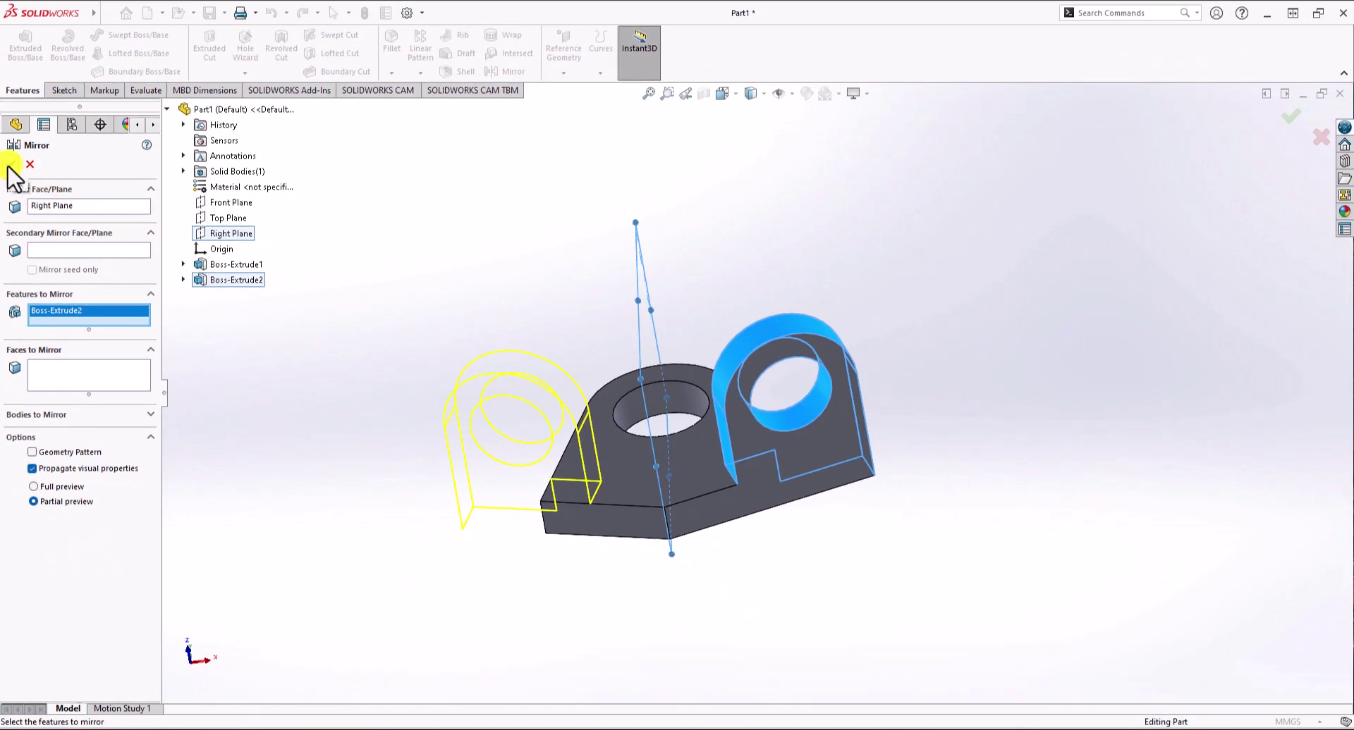
# Accept the mirror to create Mirror1, then switch to the practice problem PDF
pyautogui.click(12, 166)
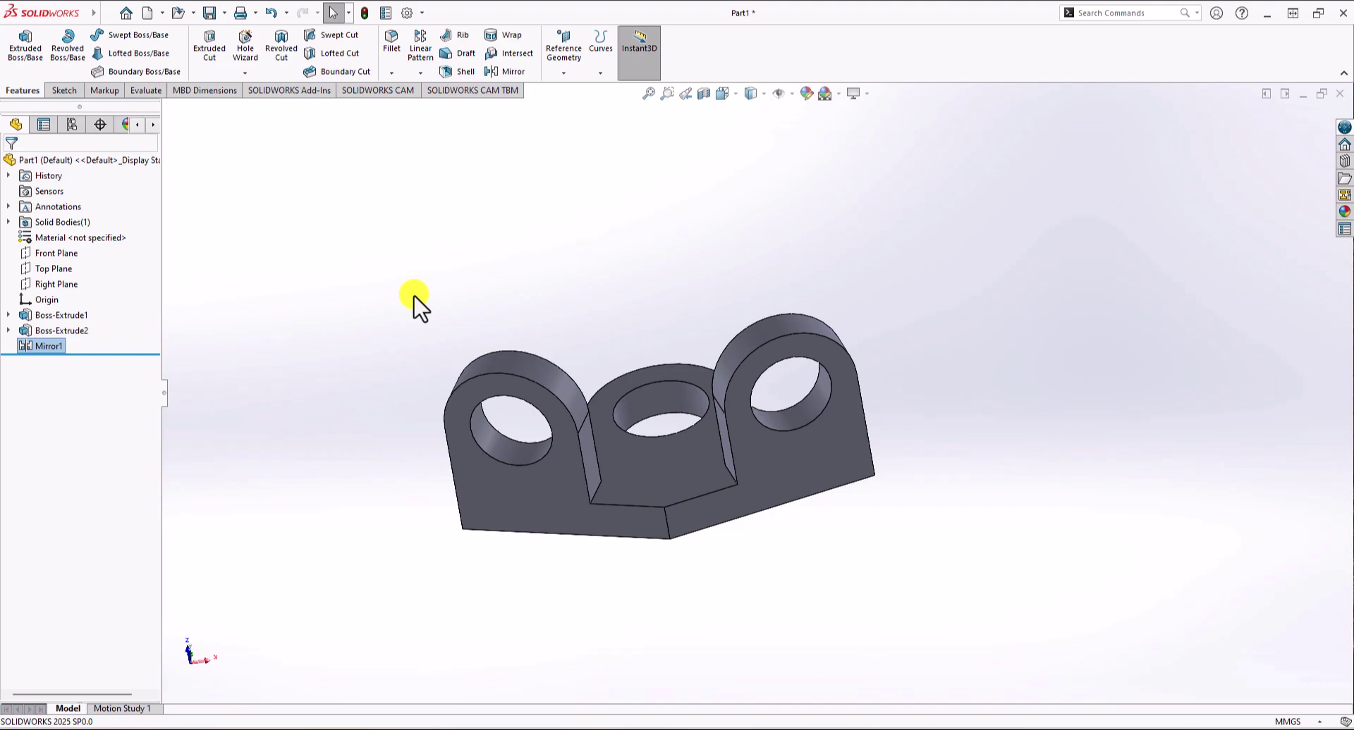
pyautogui.hotkey('alt', 'Tab')
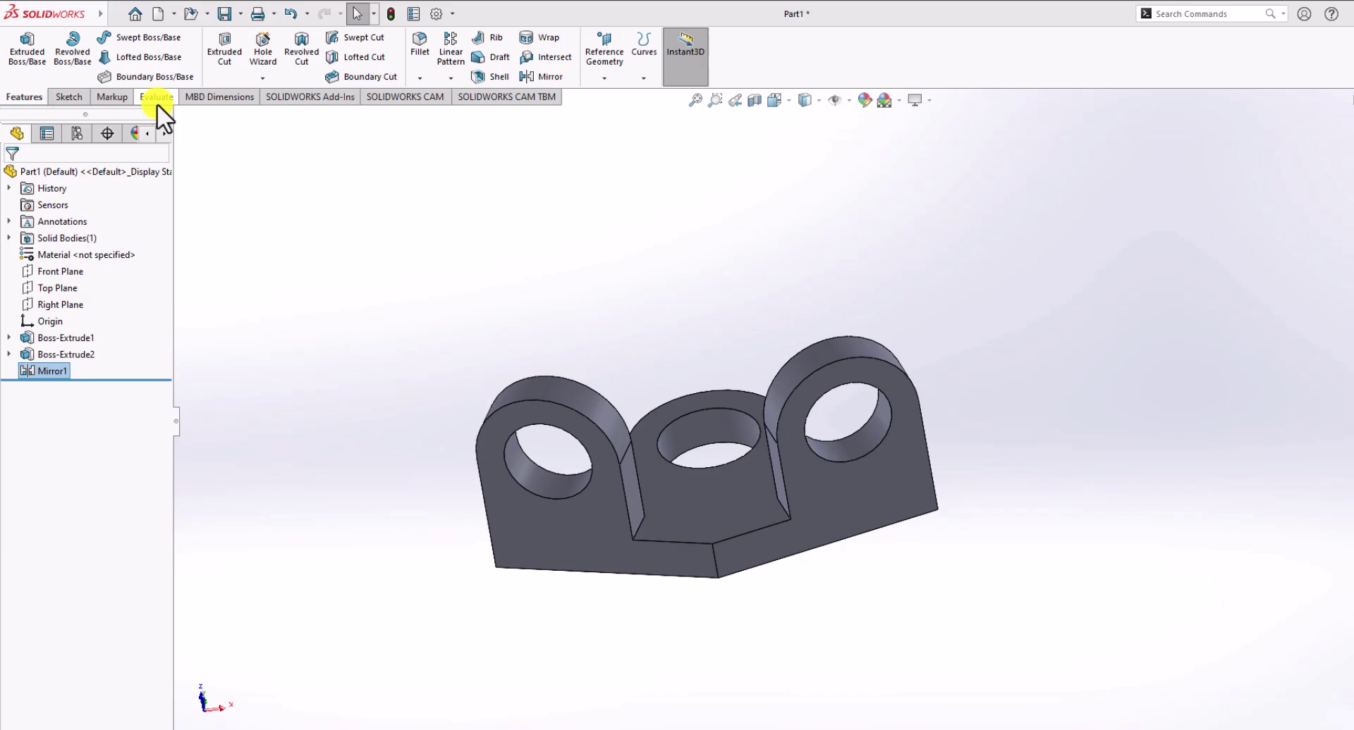
# Check Mass Properties (46.04 g, 46036.84 mm³) from the Evaluate tab, then close the report
pyautogui.click(156, 99)
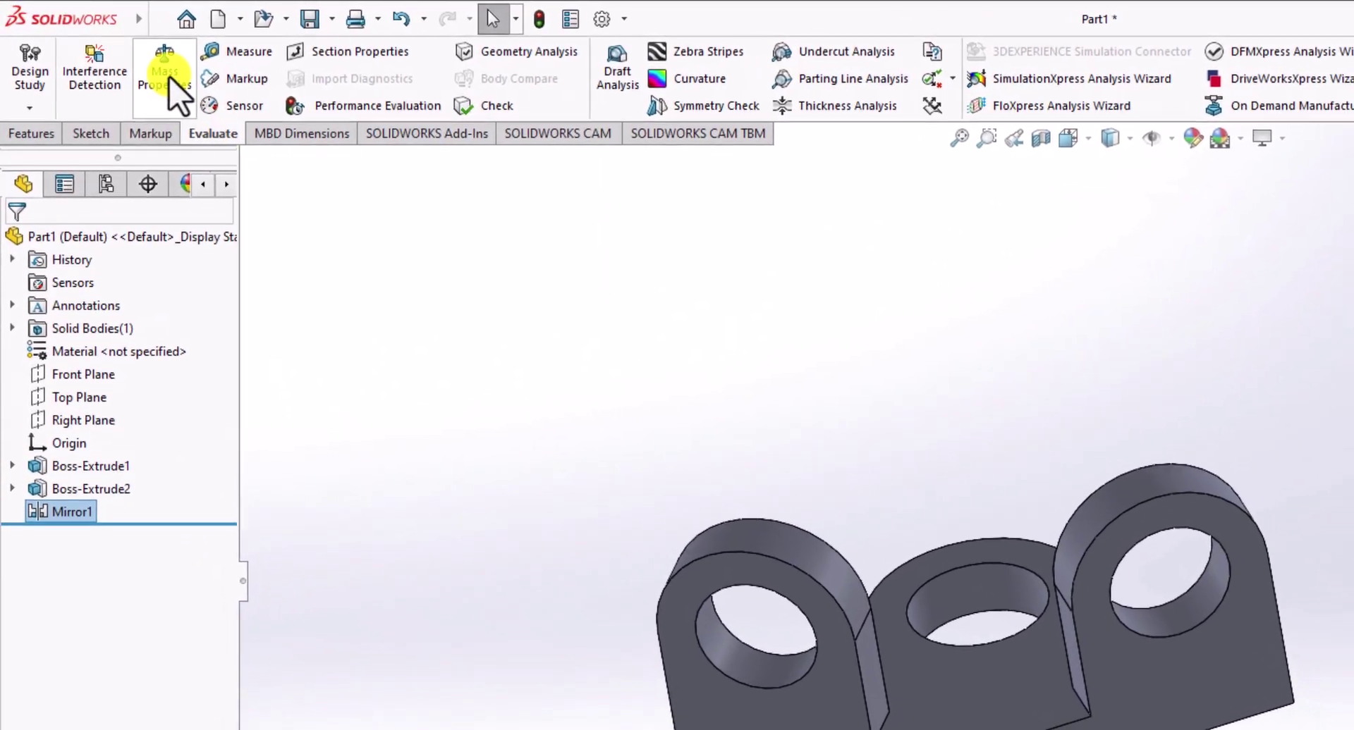
pyautogui.click(119, 54)
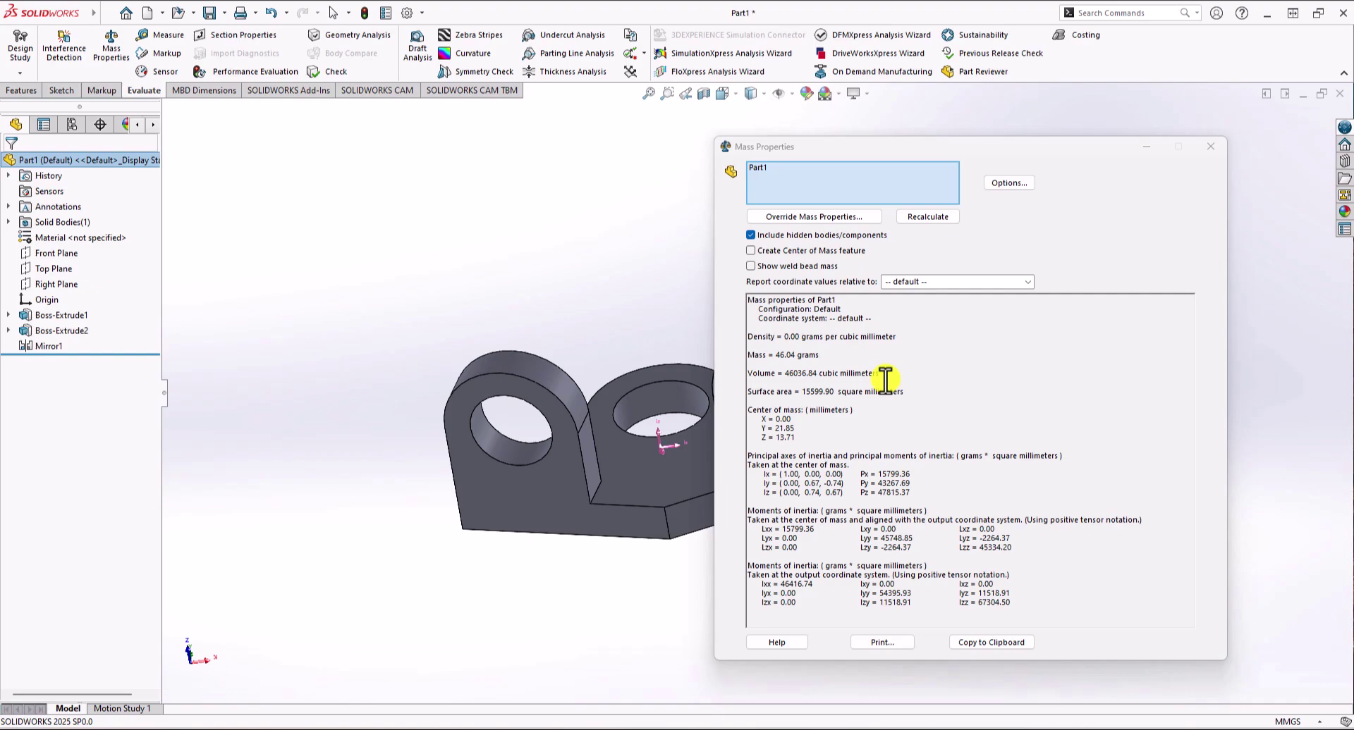
pyautogui.click(1212, 147)
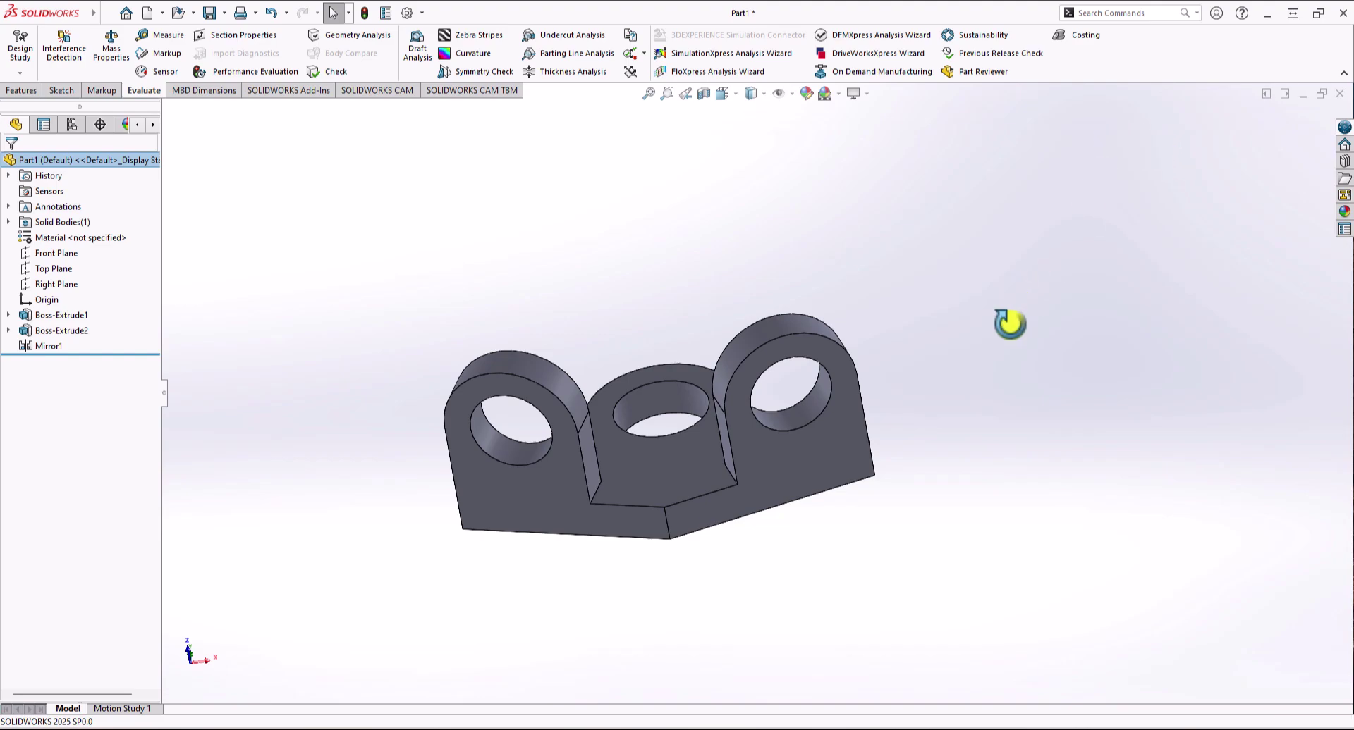
pyautogui.moveTo(1009, 324); pyautogui.dragTo(1009, 426, button='middle')
pyautogui.moveTo(722, 202); pyautogui.dragTo(583, 369, button='middle')
pyautogui.click(565, 352)
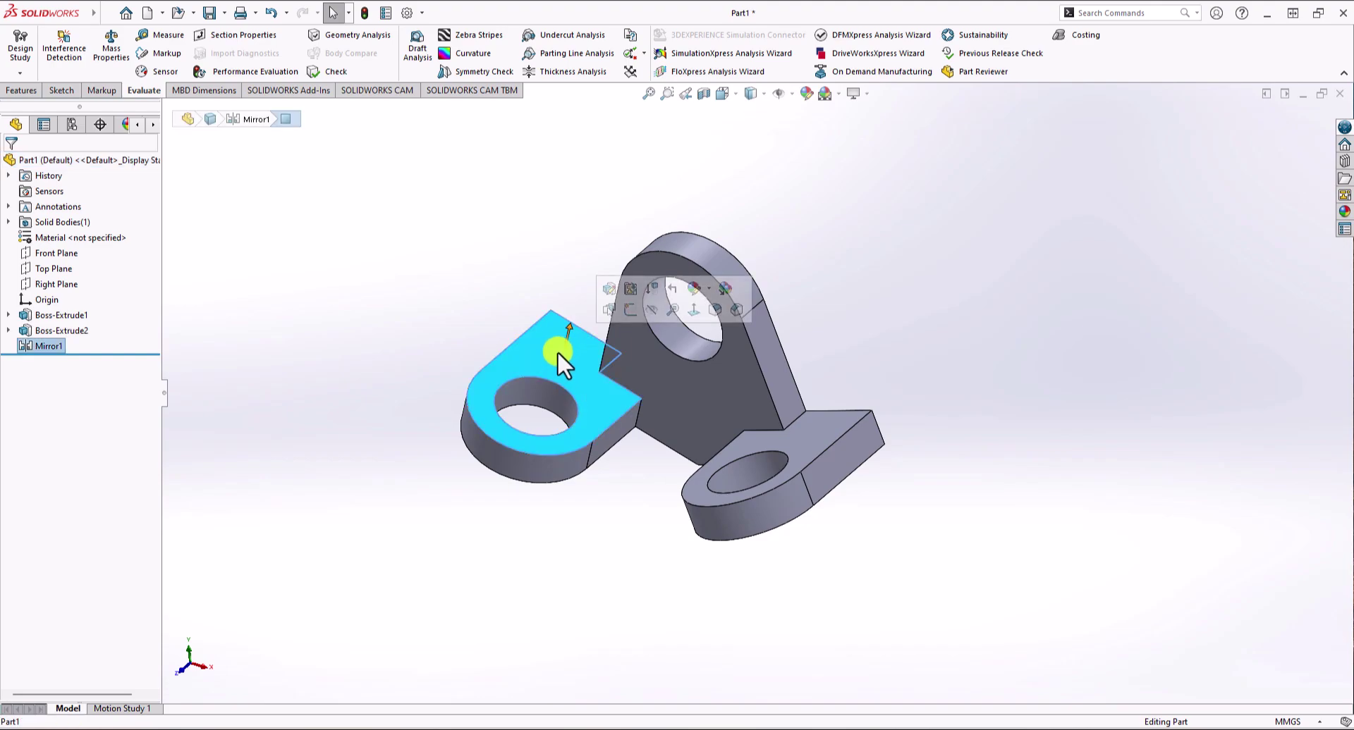
pyautogui.click(693, 310)
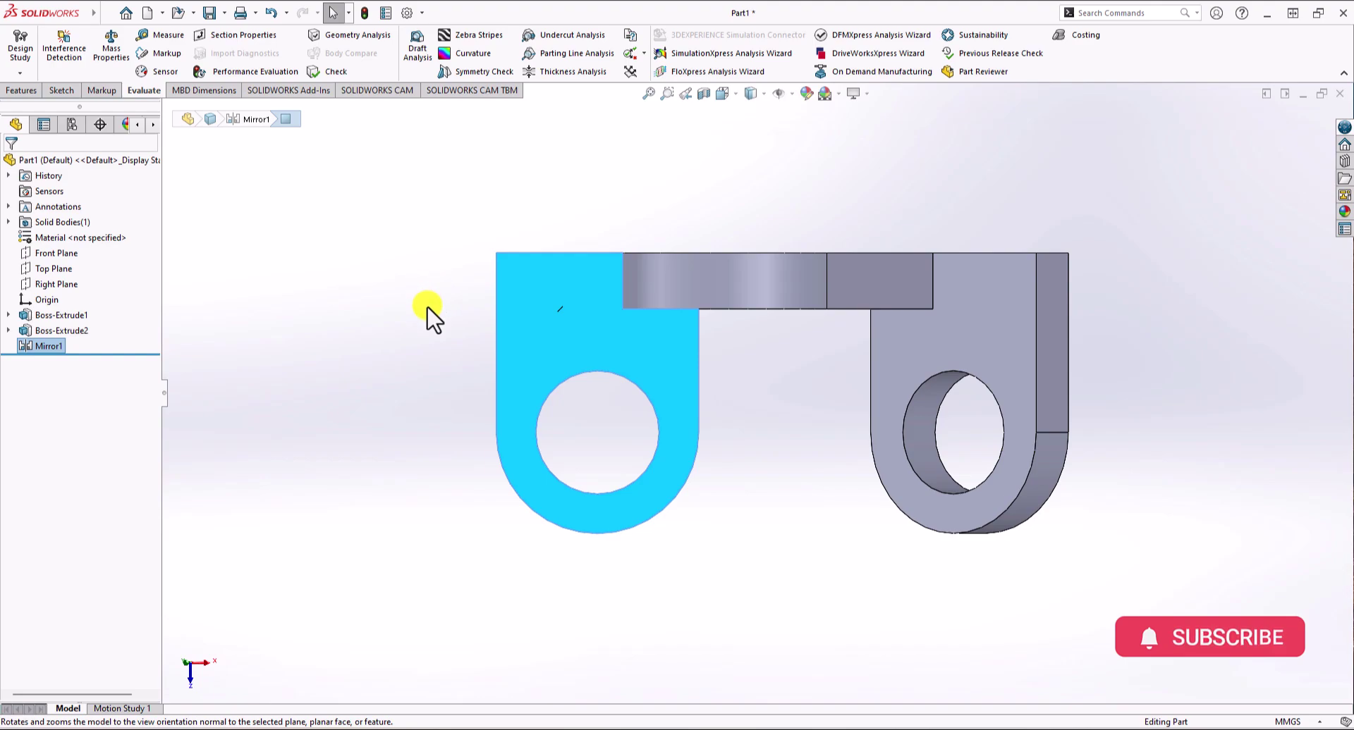
pyautogui.hotkey('ctrl', '7')
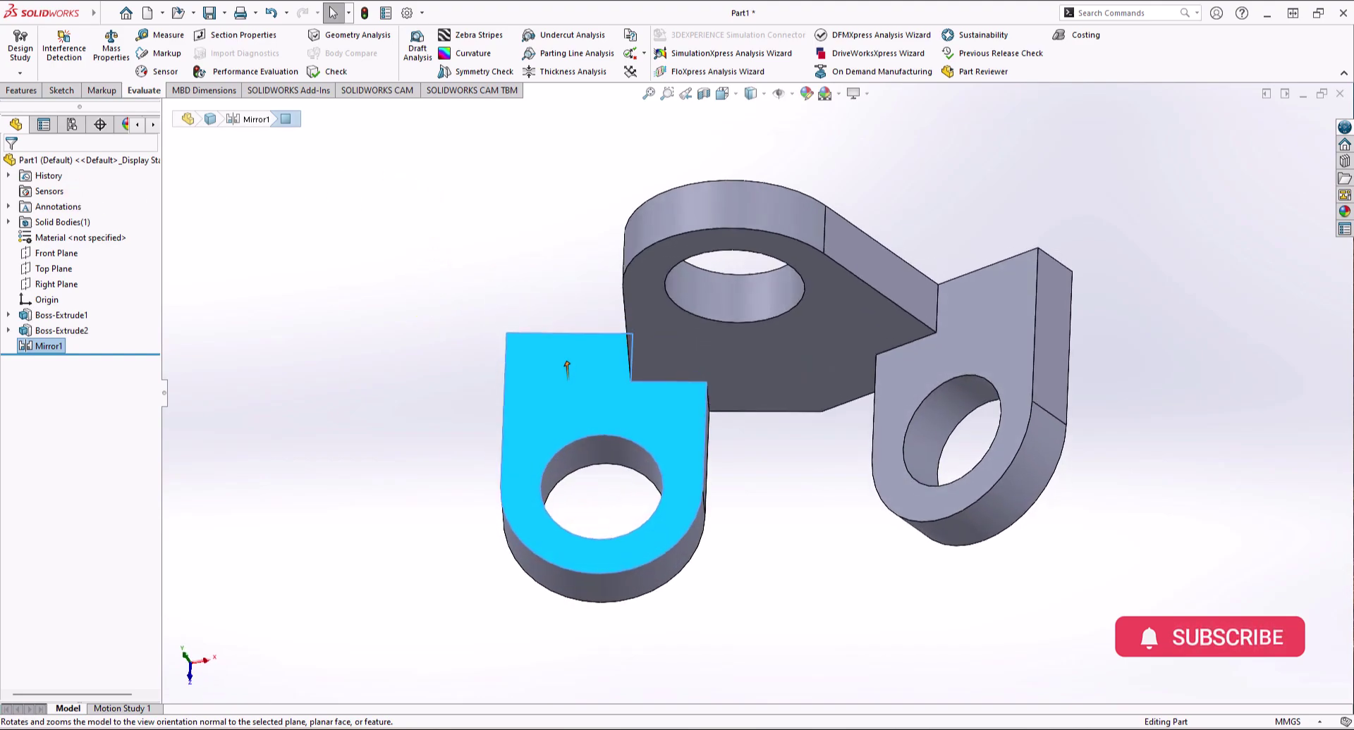